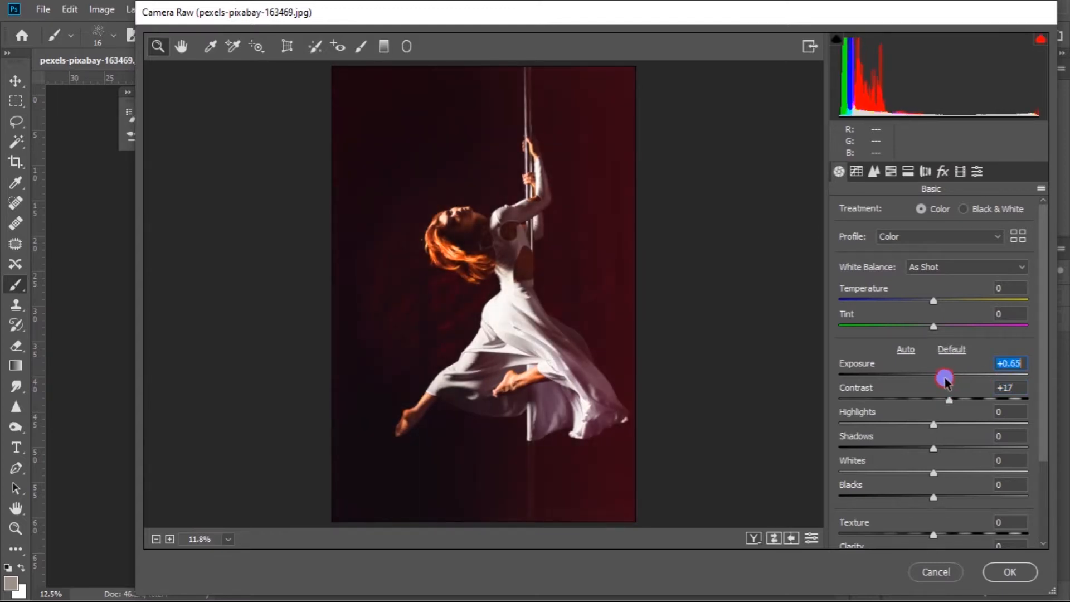
- Apply Camera Raw corrections: Tint -4, Shadows +18, Blacks +11, Clarity +12, Dehaze +4, Vibrance +2 and Exposure +0.80
drag(937, 329, 932, 334)
drag(921, 447, 940, 478)
scroll(989, 411, down, 4)
mouse_move(934, 536)
mouse_down()
mouse_move(913, 536)
mouse_move(935, 535)
mouse_move(920, 511)
mouse_move(955, 534)
mouse_move(937, 536)
mouse_up()
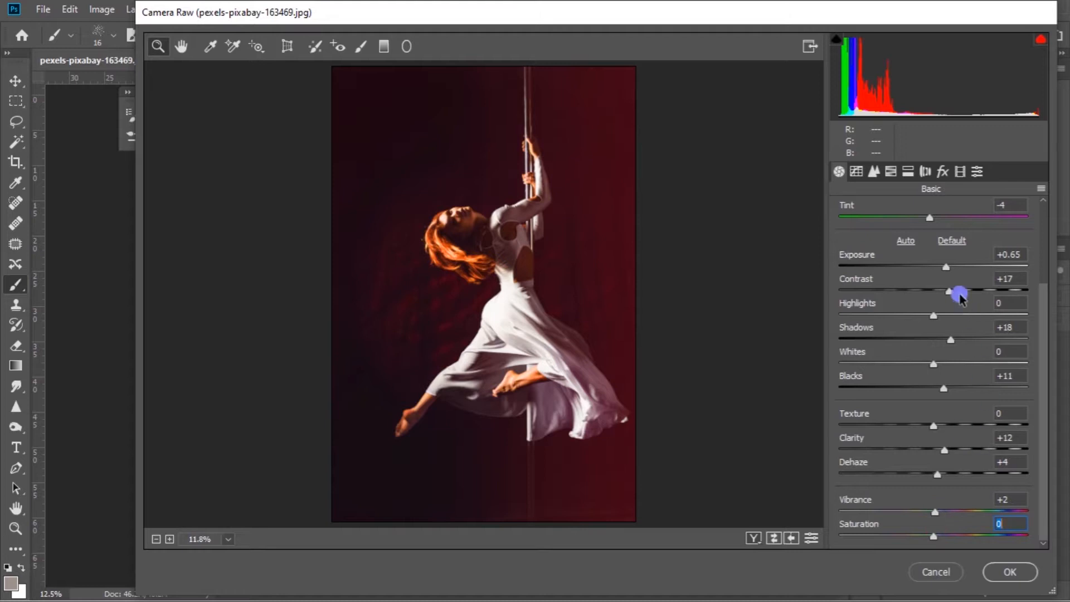
drag(946, 269, 949, 273)
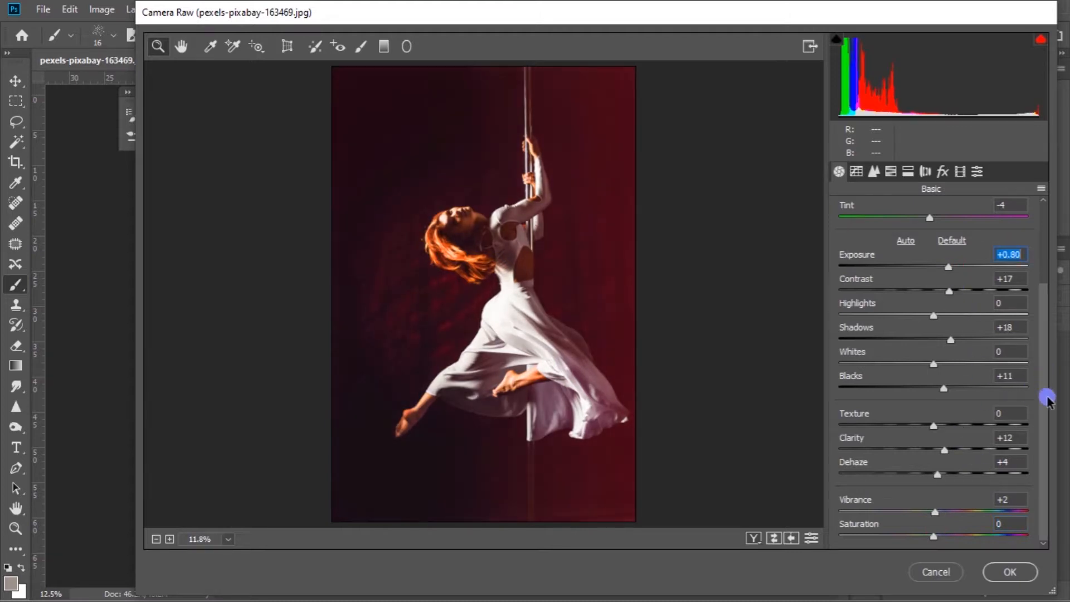
click(1010, 572)
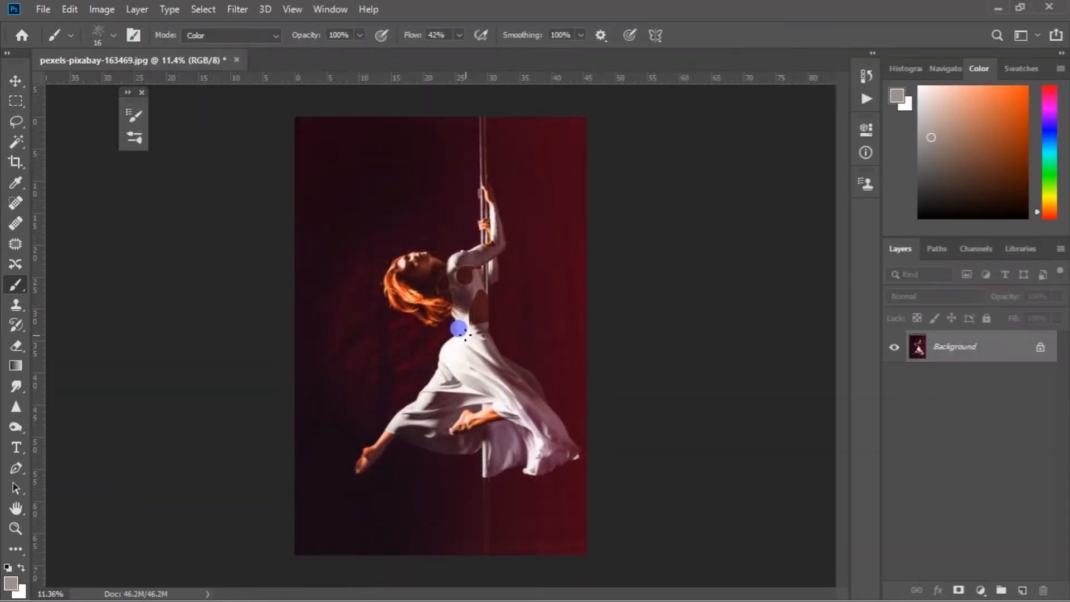
- Crop the photo to a 1920:1080 ratio, extending the frame past both sides of the dancer to add white canvas
scroll(459, 329, down, 1)
key(c)
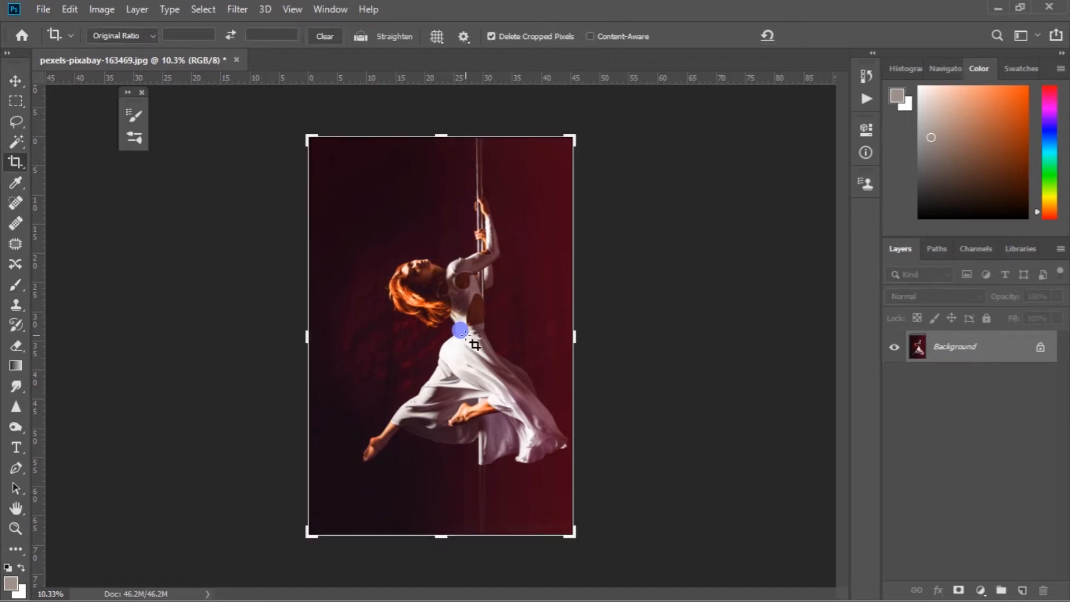
text(1920)
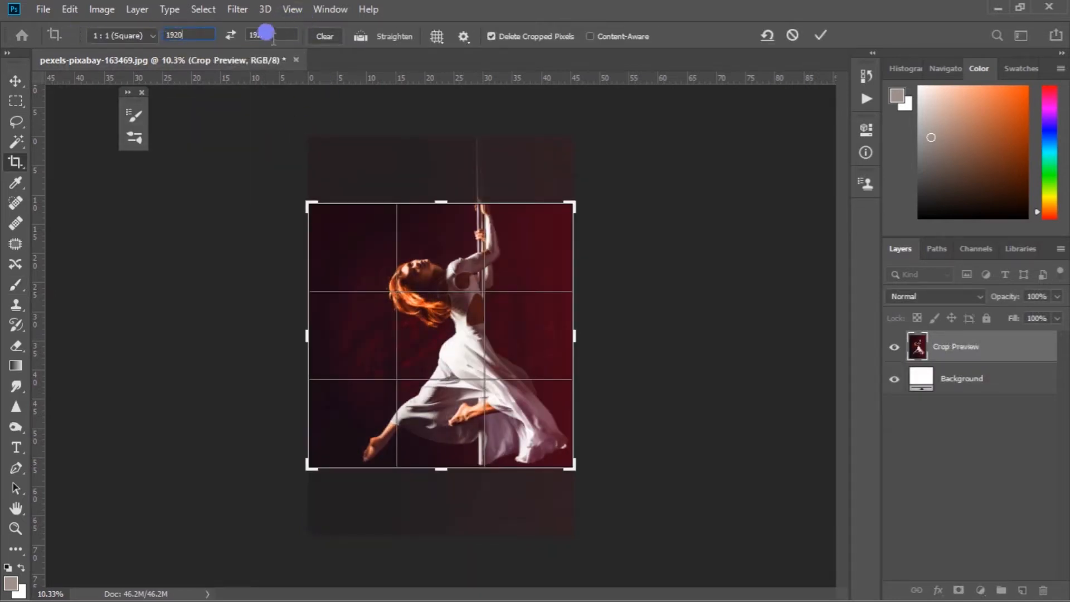
text(1)
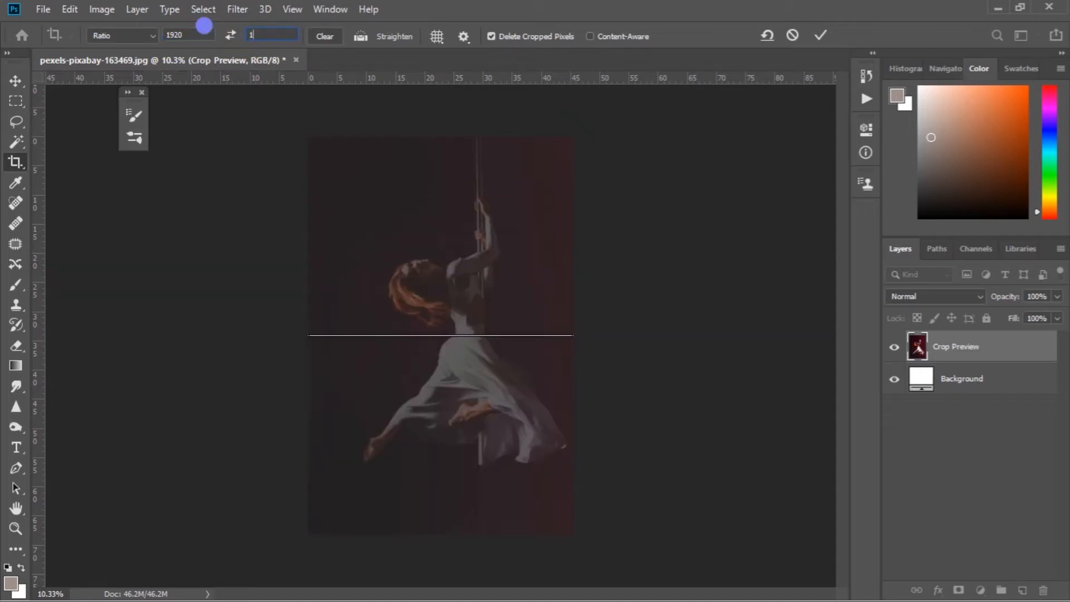
text(080)
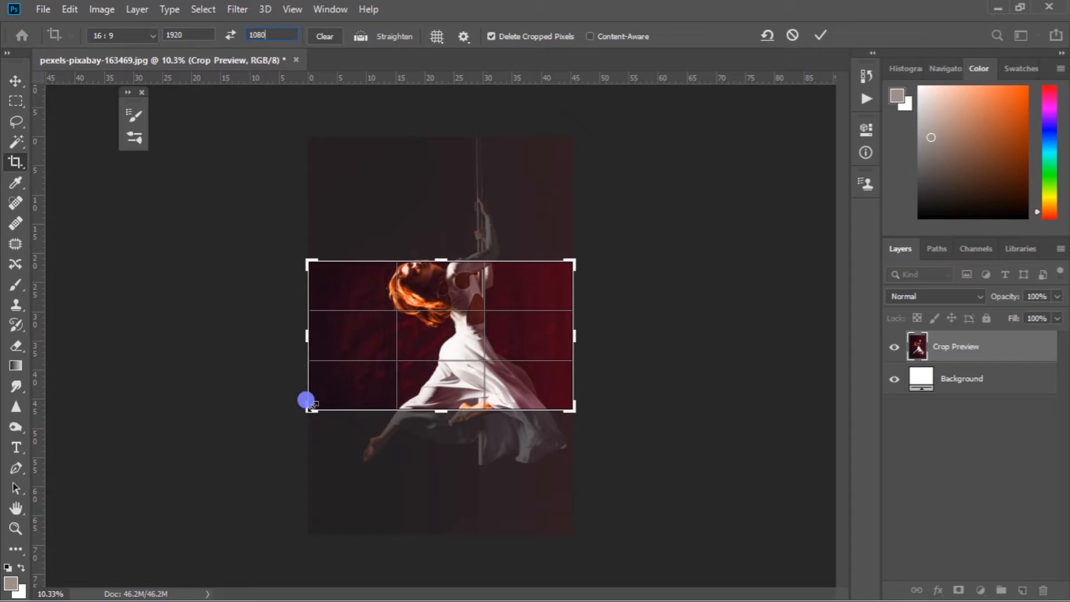
drag(312, 407, 301, 420)
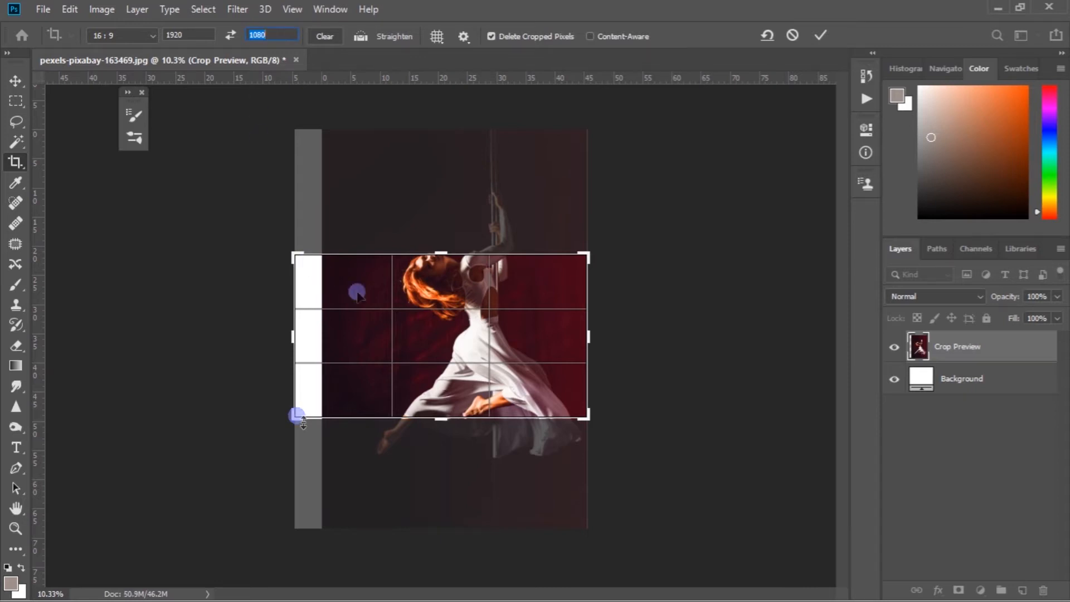
drag(573, 411, 708, 489)
drag(454, 411, 426, 410)
click(817, 35)
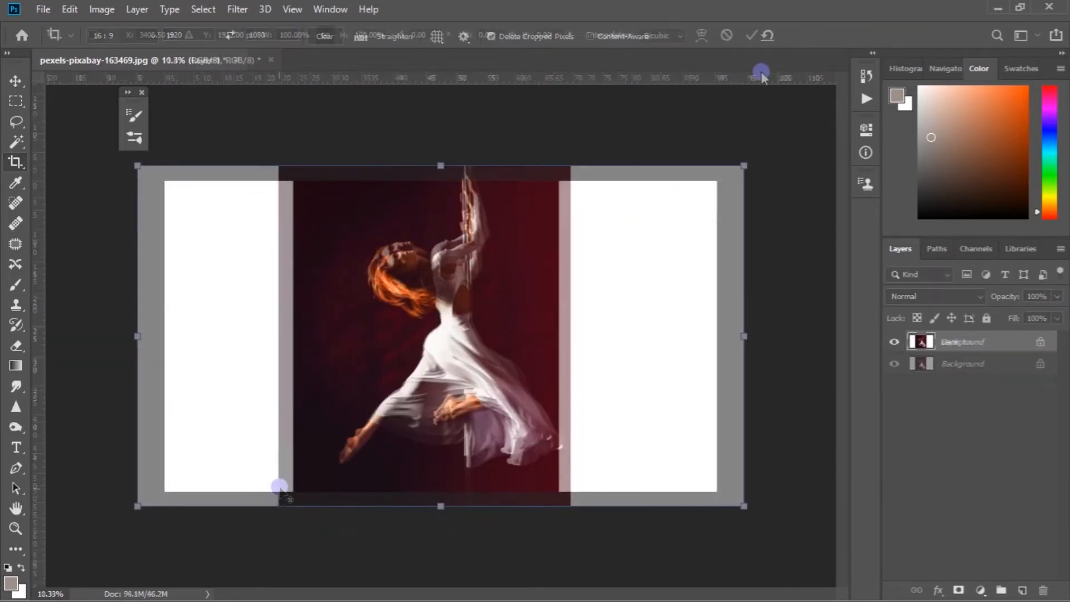
- Duplicate the photo as Layer 1, enlarge it slightly and reposition it so the dancer's hands and foot stay in frame
key(ctrl+t)
mouse_move(129, 497)
mouse_down()
mouse_move(100, 516)
mouse_move(119, 496)
mouse_up()
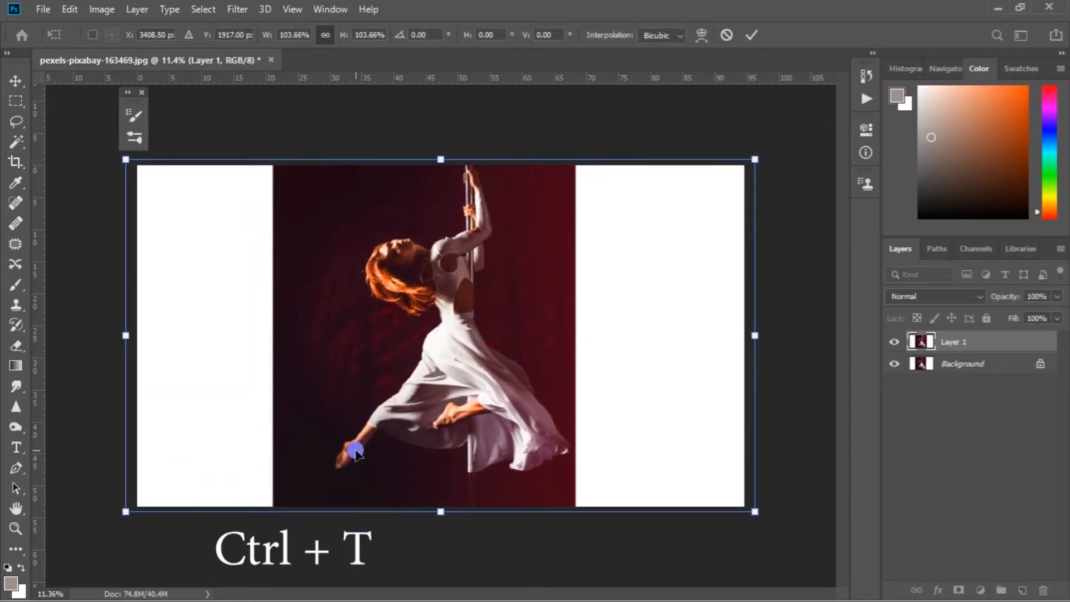
drag(354, 450, 355, 457)
drag(121, 506, 91, 509)
drag(339, 377, 339, 384)
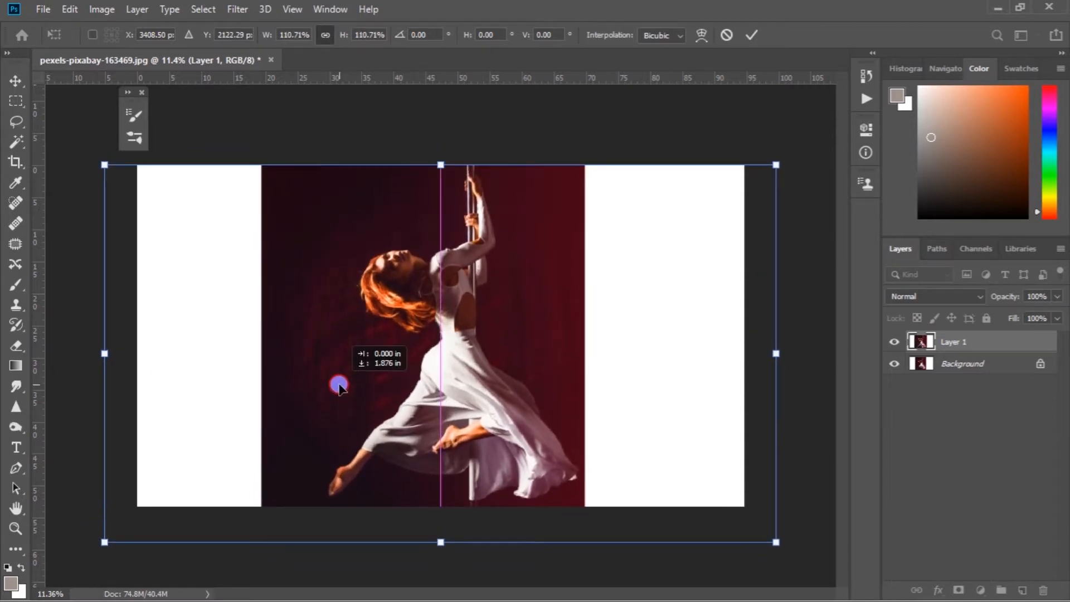
drag(104, 541, 113, 528)
drag(317, 426, 307, 422)
key(Return)
key(c)
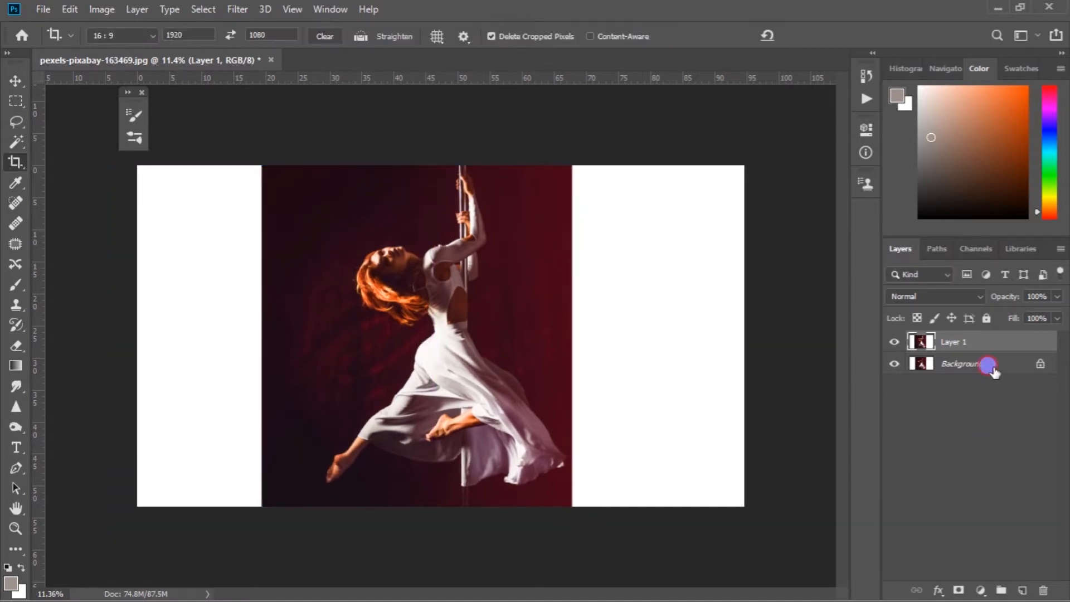
- Duplicate the Background layer and shift the copy left to an X position of about 2625 px
click(989, 365)
key(ctrl+j)
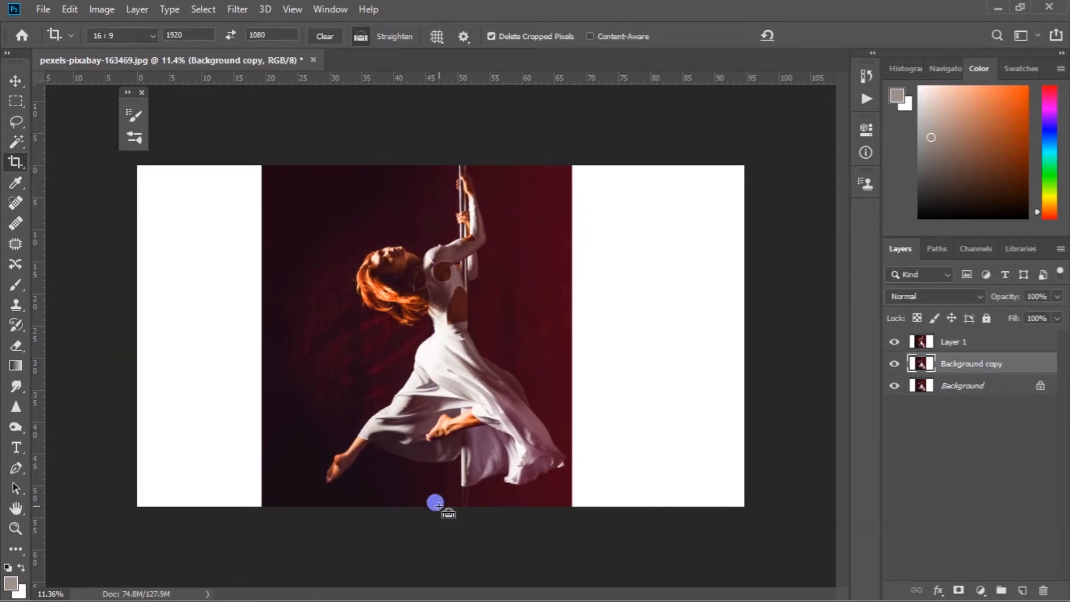
key(ctrl+t)
key(shift+Left)
key(shift+Left)
key(shift+Left)
key(shift+Left)
key(shift+Left)
key(shift+Left)
key(shift+Left)
key(shift+Left)
key(shift+Left)
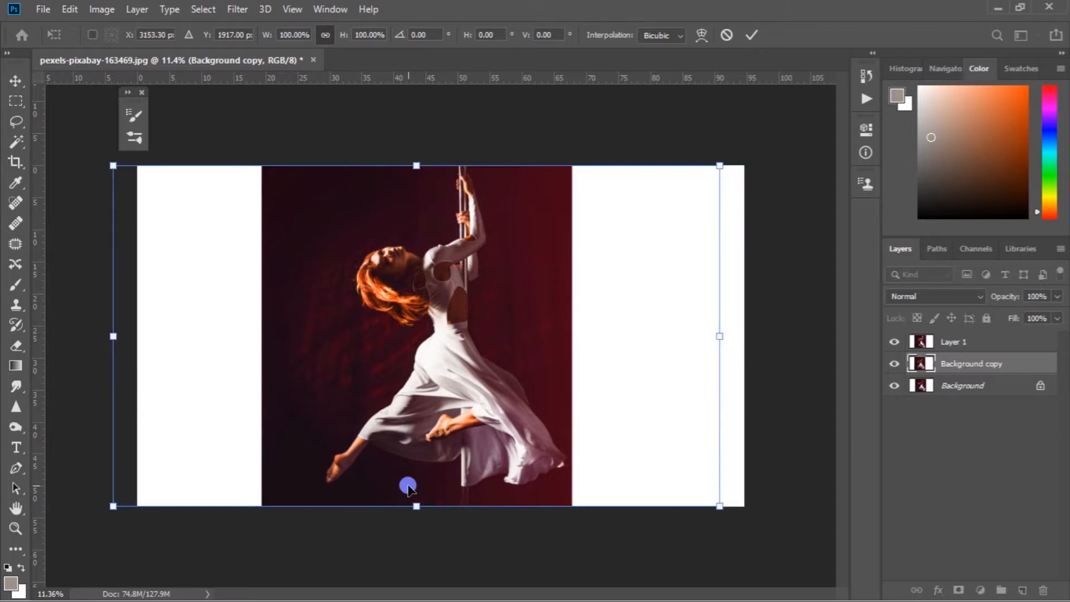
key(shift+Left)
key(shift+Left)
key(shift+Left)
key(shift+Left)
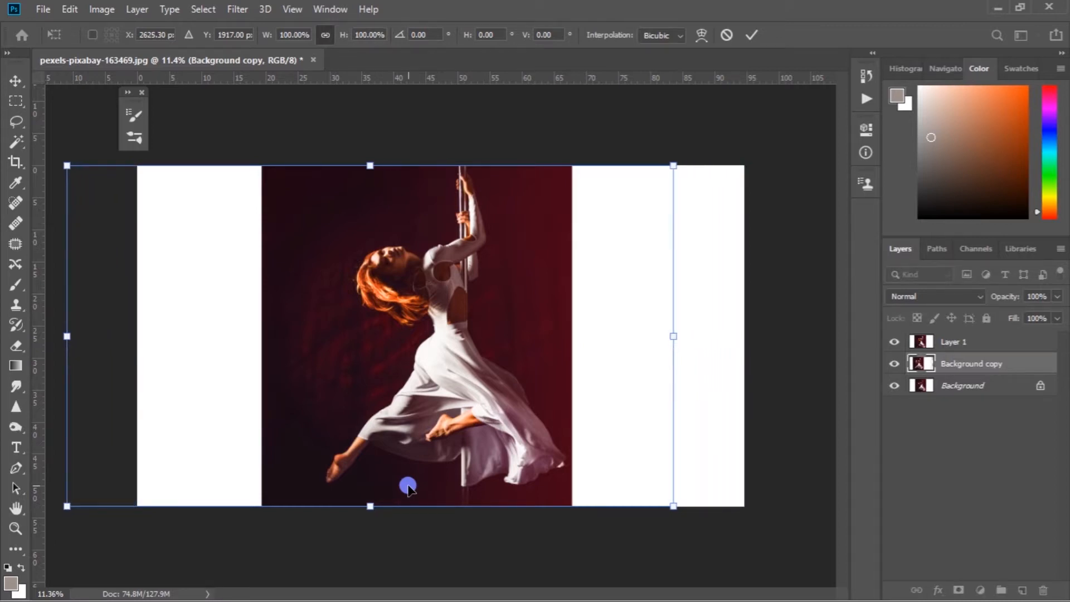
key(c)
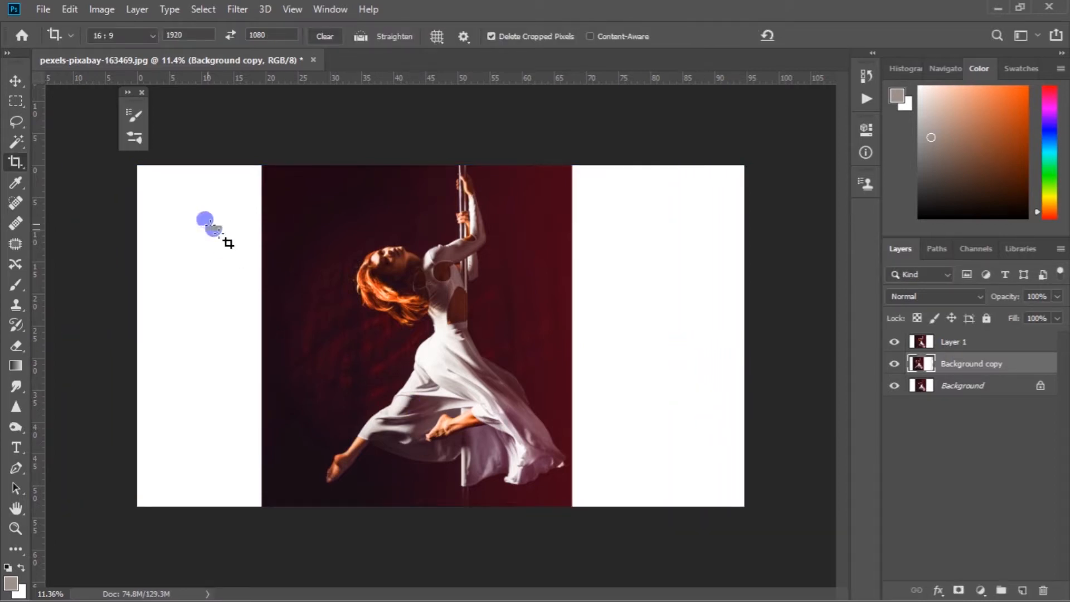
- Delete the white areas on both sides of the photo from Layer 1
key(m)
drag(131, 178, 256, 528)
click(941, 342)
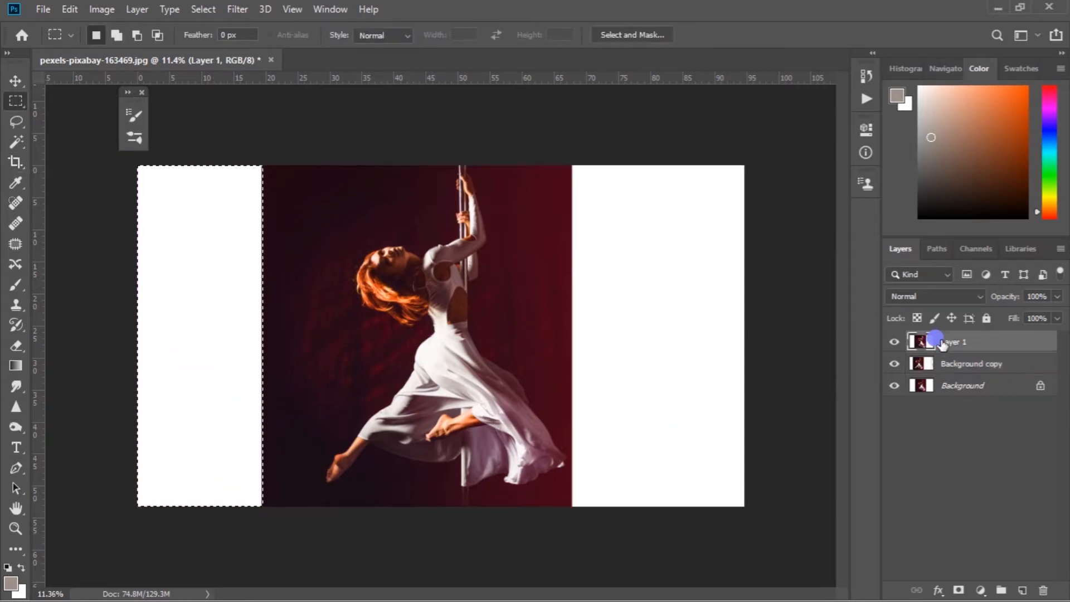
key(Delete)
key(ctrl+d)
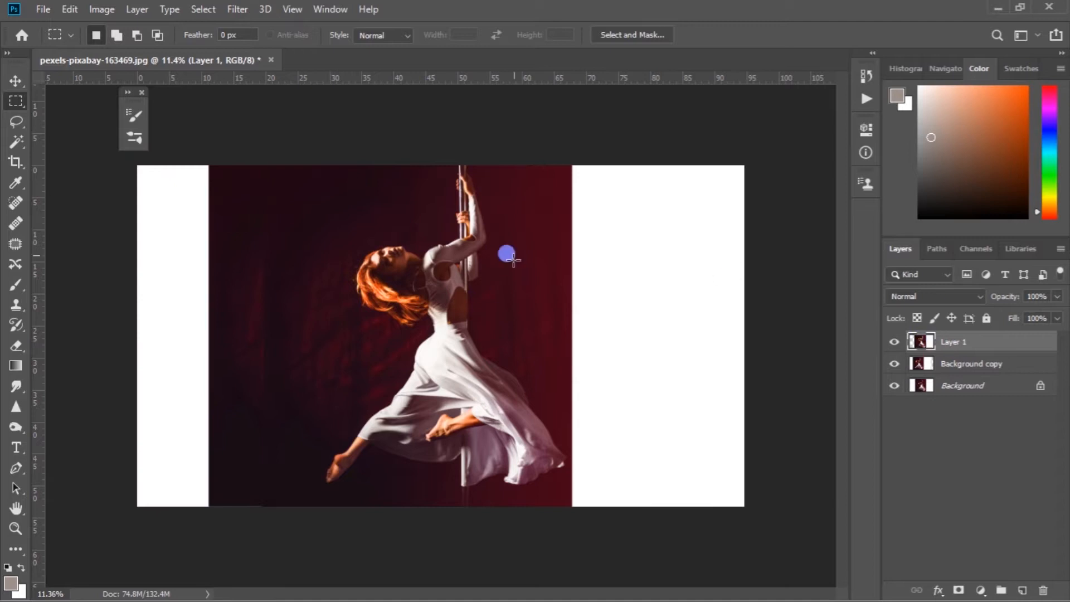
drag(564, 159, 730, 574)
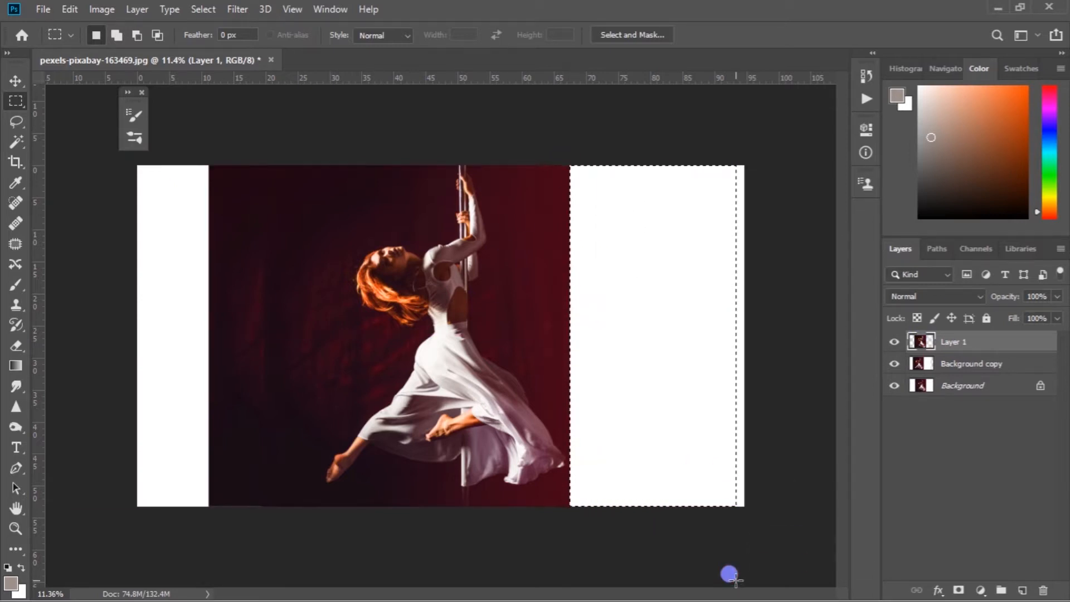
key(ctrl+d)
- Move Background copy further left to an X position of 1772.50 px so it covers the left white strip
click(984, 362)
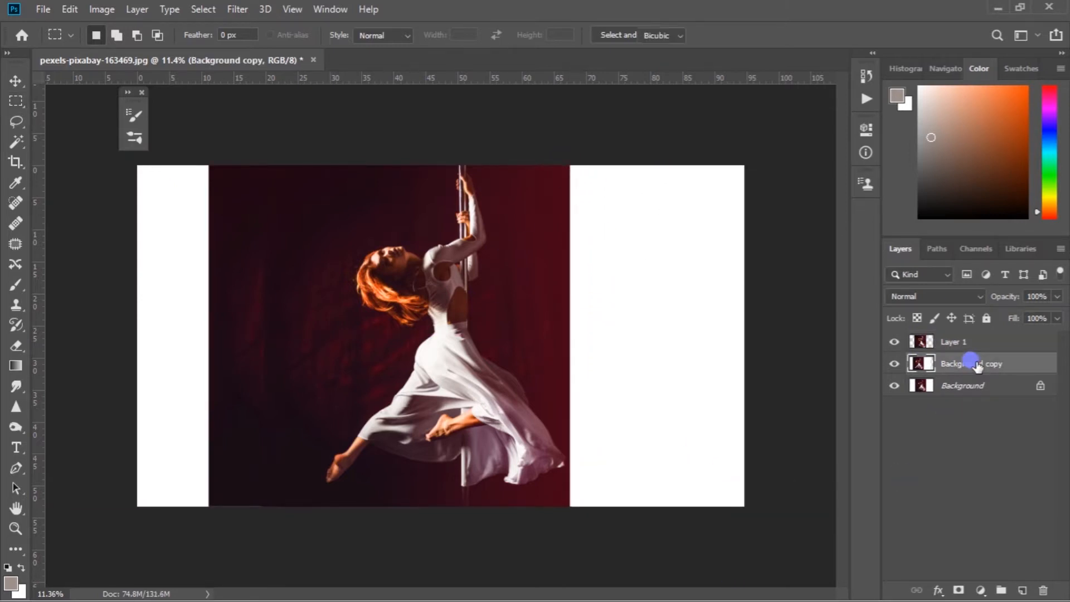
key(ctrl+t)
drag(323, 320, 254, 334)
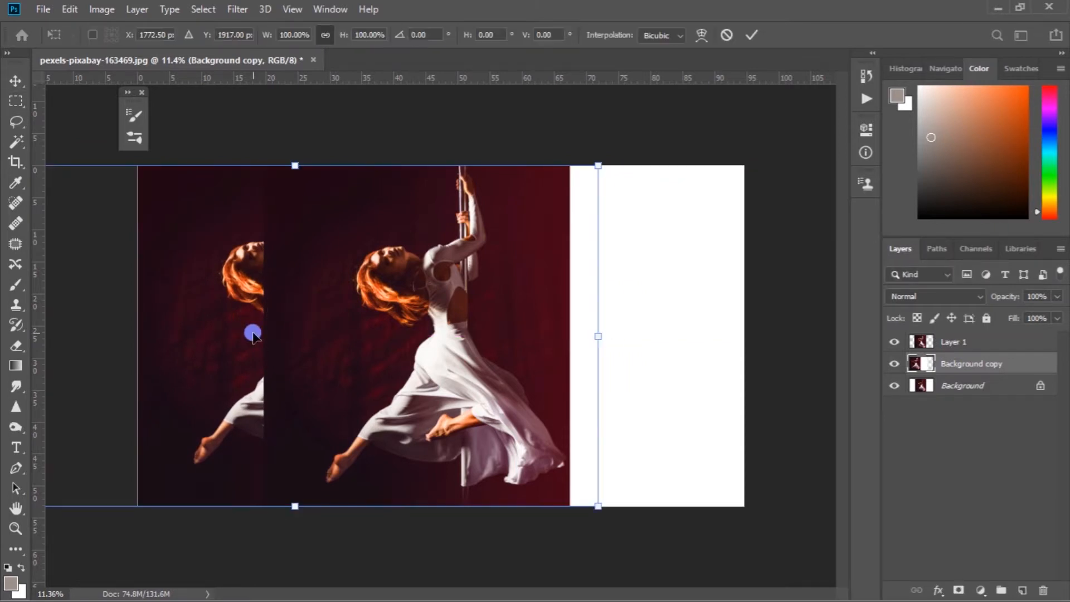
key(Return)
key(m)
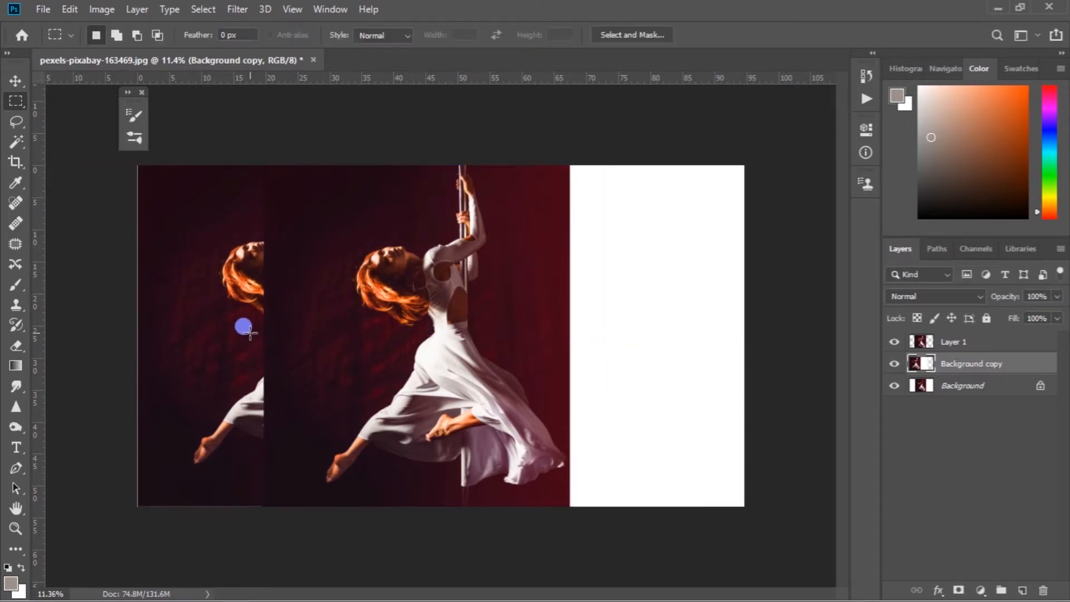
- Place a duplicate of Background copy over the right white area and hide that new layer
key(ctrl+j)
key(ctrl+t)
drag(234, 308, 713, 335)
key(Return)
click(894, 365)
- Stretch a narrow strip at the right edge of Layer 1's photo horizontally to about 335% width
click(970, 344)
key(ctrl+plus)
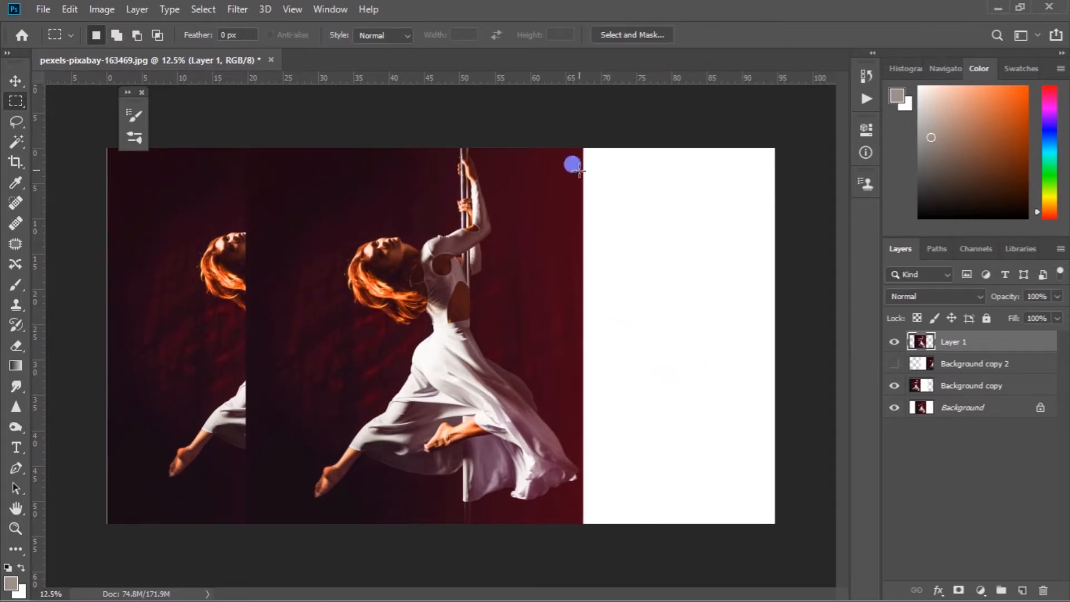
drag(573, 143, 716, 574)
key(shift+Right)
key(shift+Right)
key(shift+Right)
key(shift+Right)
key(shift+Right)
key(shift+Right)
key(shift+Right)
key(shift+Right)
key(shift+Right)
key(shift+Right)
key(shift+Right)
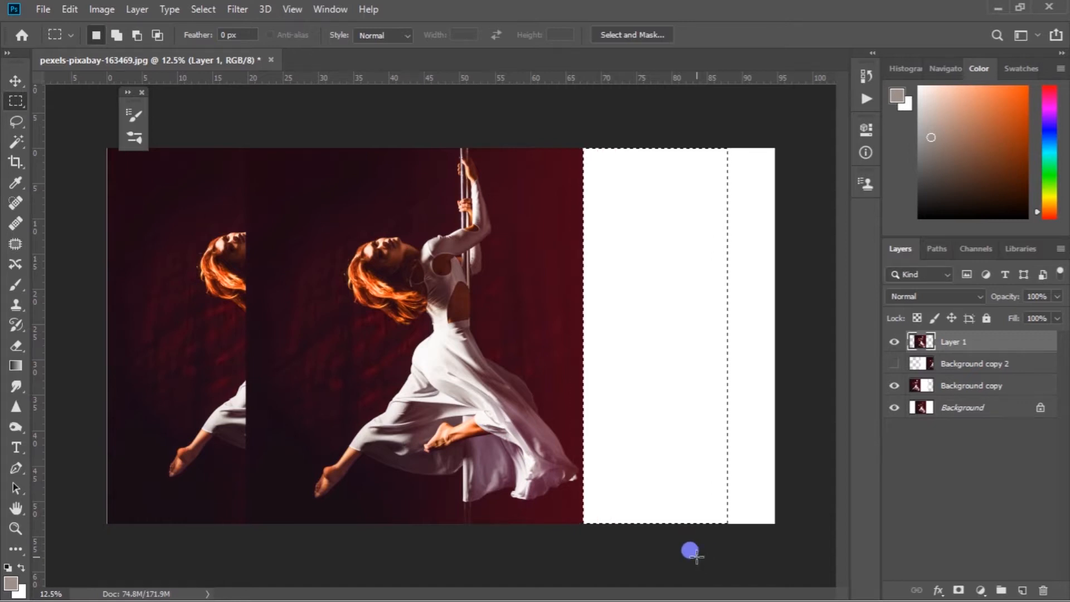
key(shift+Left)
key(shift+Left)
key(shift+Left)
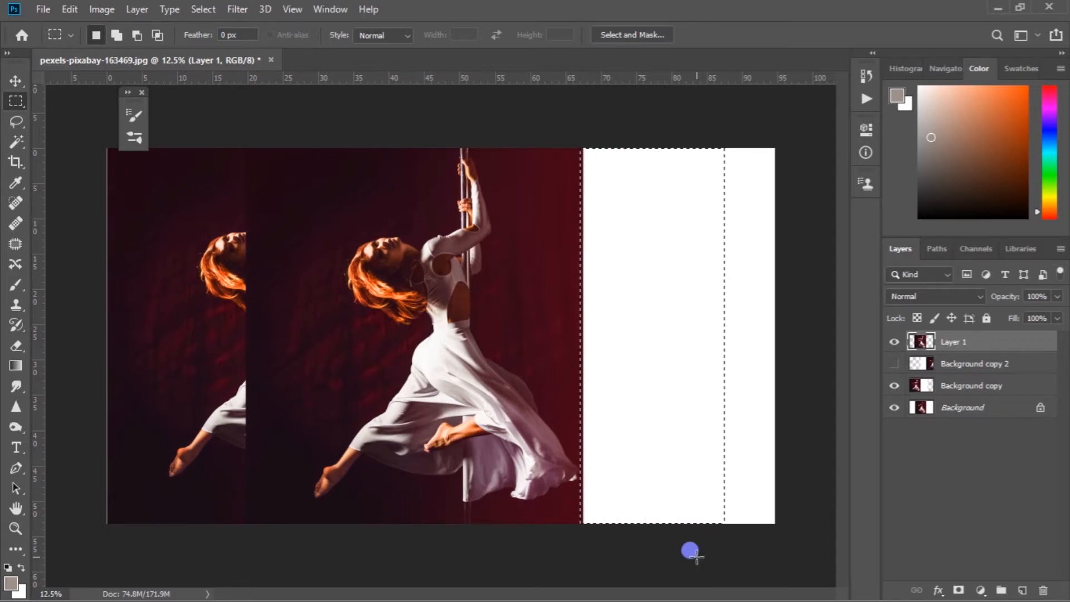
key(shift+Right)
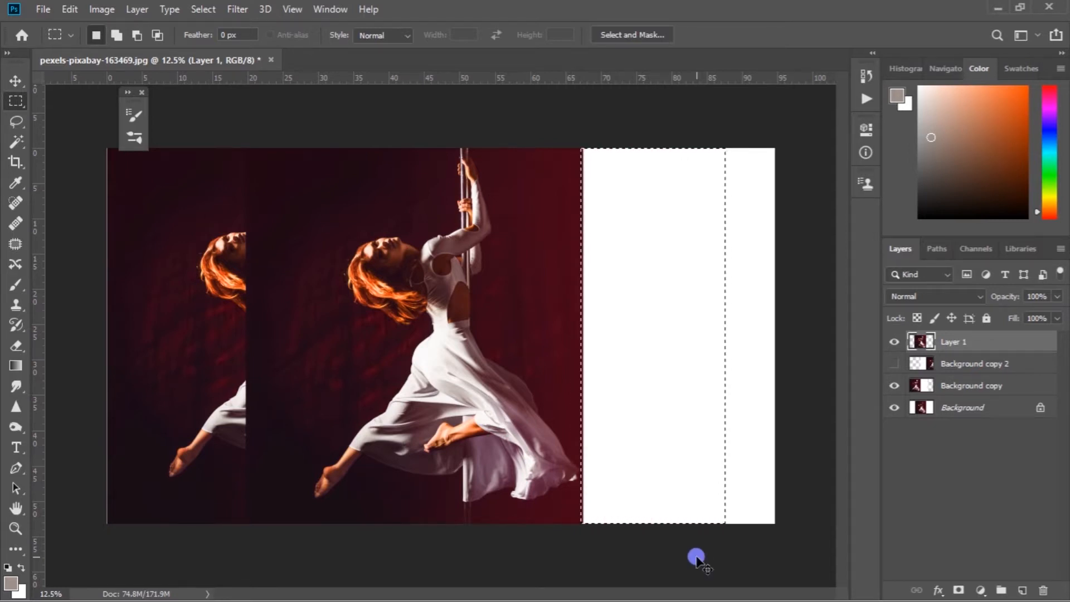
key(ctrl+t)
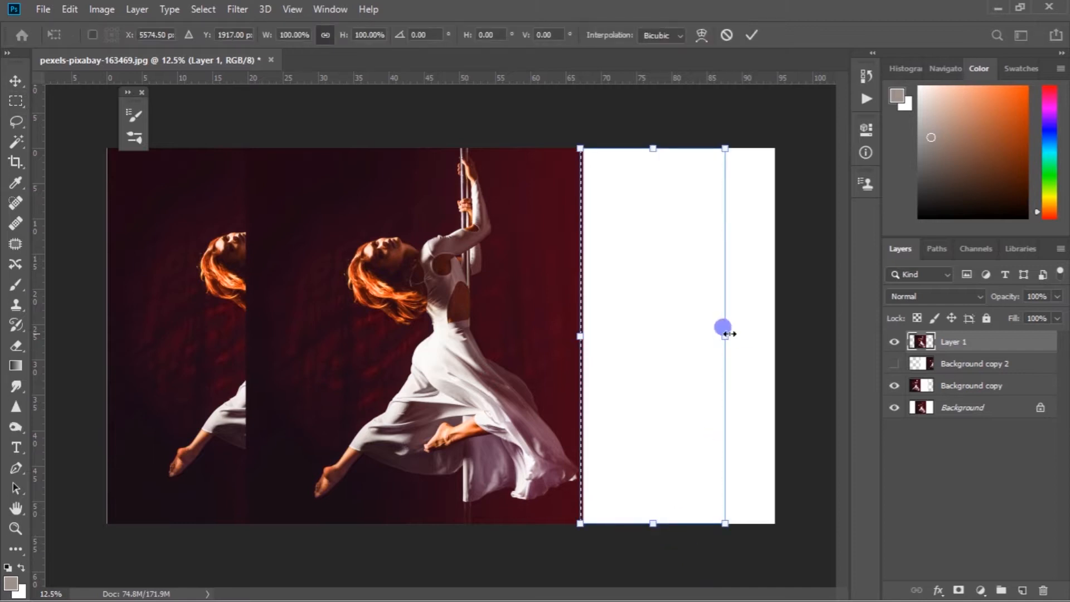
drag(726, 334, 1064, 403)
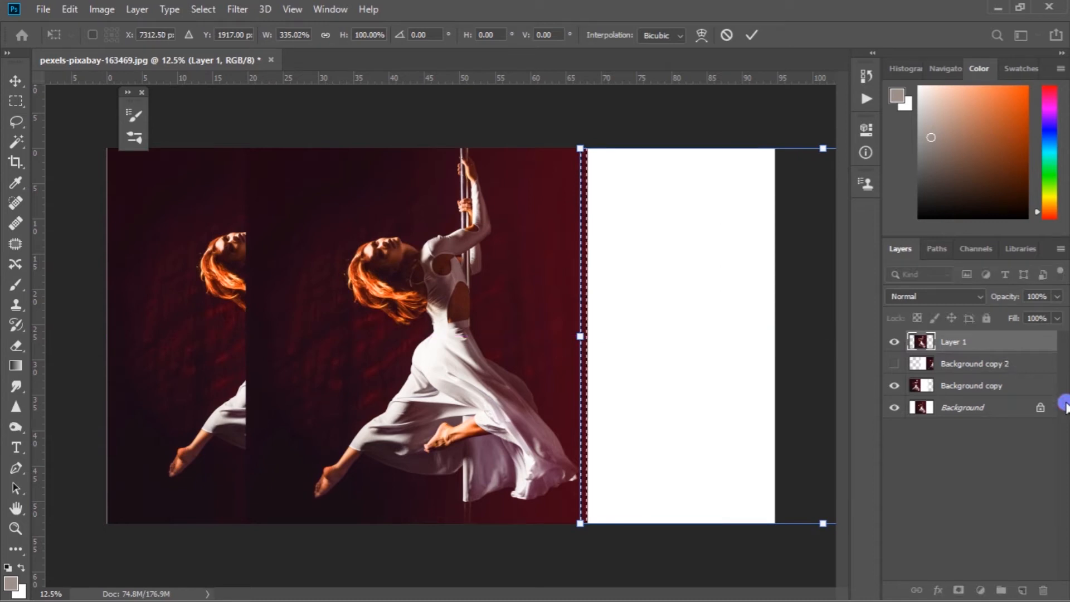
key(Return)
key(ctrl+d)
scroll(687, 440, down, 1)
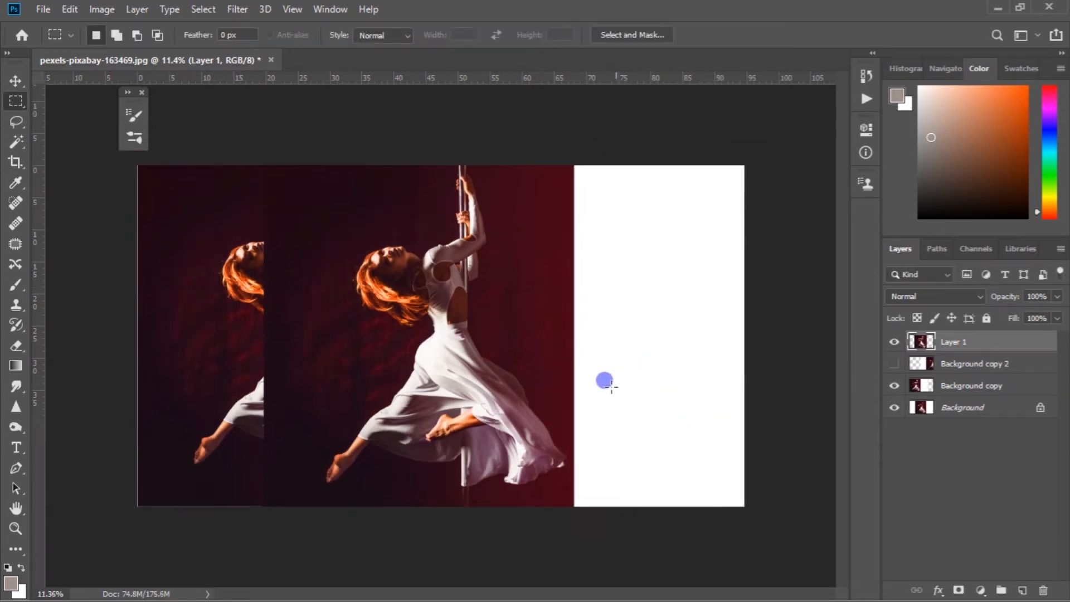
- Select the part of Layer 1 left of the dancer and stretch it further to the left
drag(113, 167, 319, 566)
key(ctrl+t)
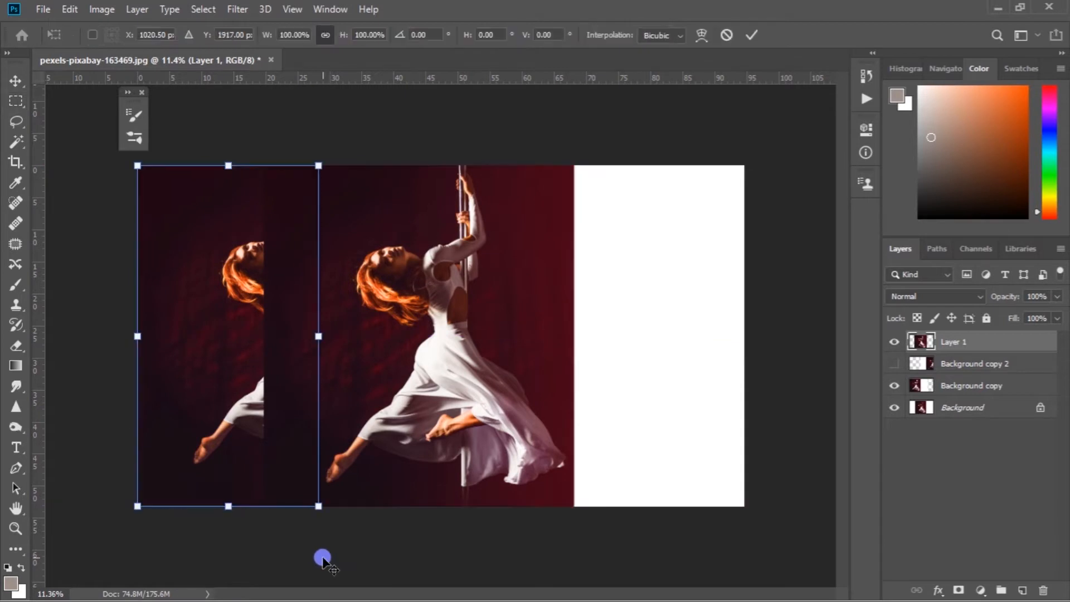
drag(137, 335, 55, 330)
key(Return)
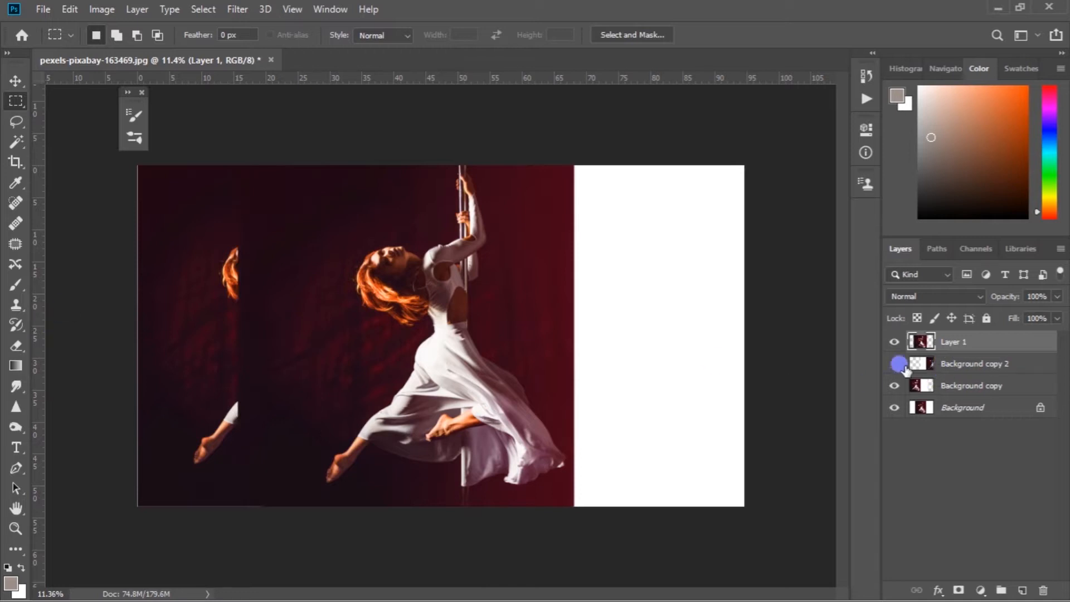
- Show the Background copy 2 layer and nudge Background copy slightly to the left
click(895, 364)
click(894, 364)
click(895, 364)
click(922, 386)
click(895, 385)
click(895, 386)
click(453, 412)
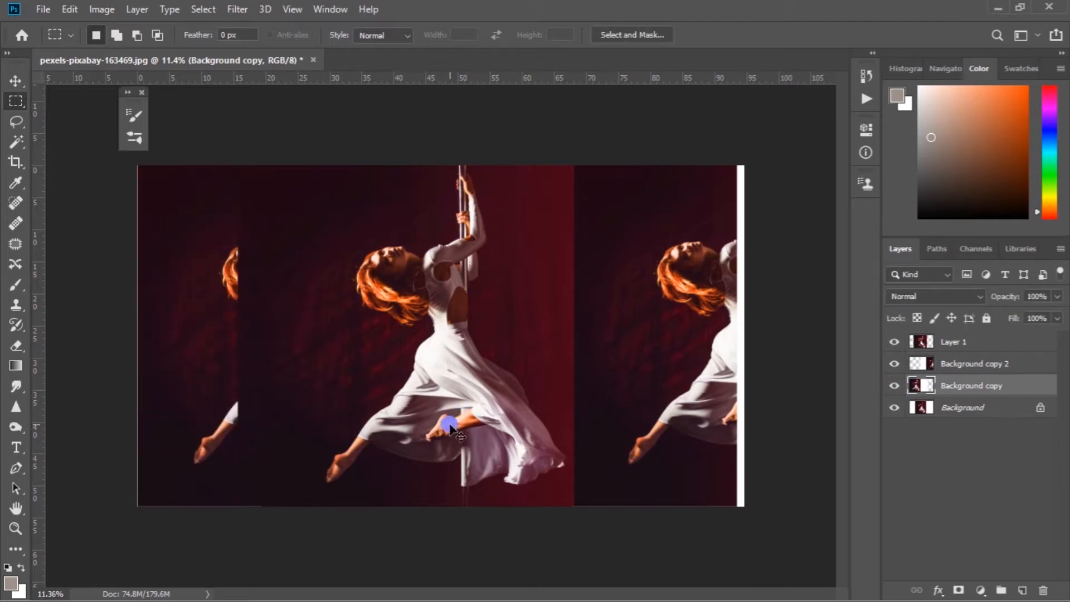
key(ctrl+t)
- Brighten the Background copy 2 layer with an RGB Curves point at input 107, output 128
key(ctrl+m)
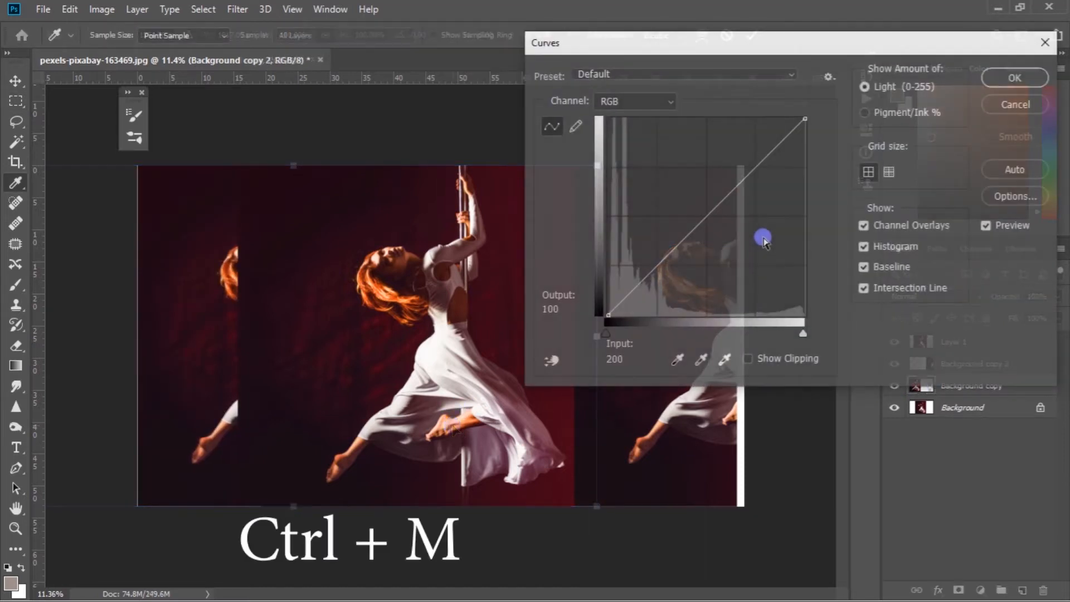
drag(693, 225, 691, 216)
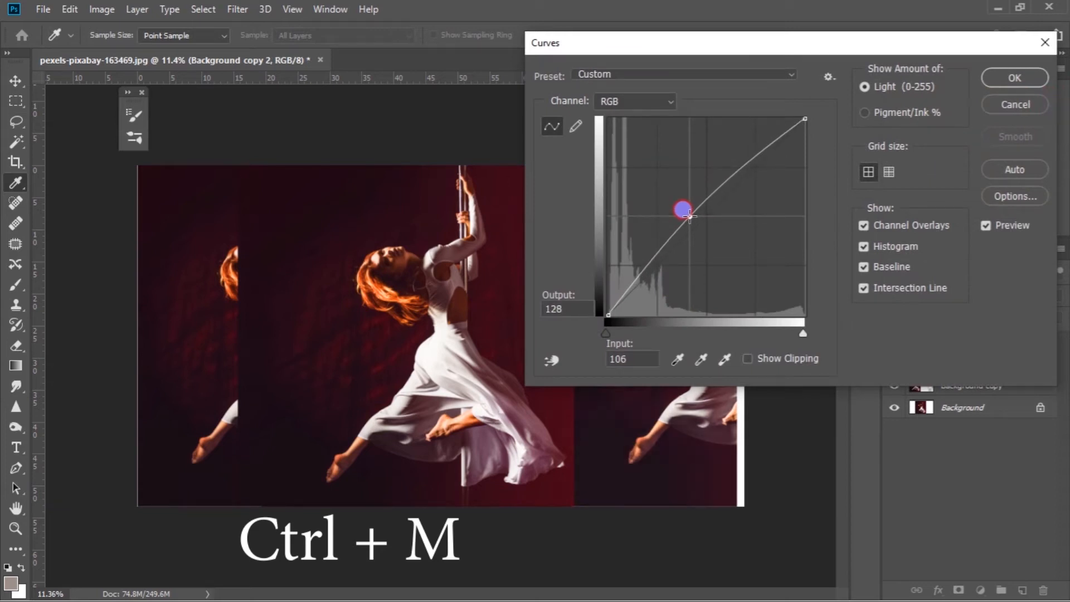
click(1014, 77)
key(m)
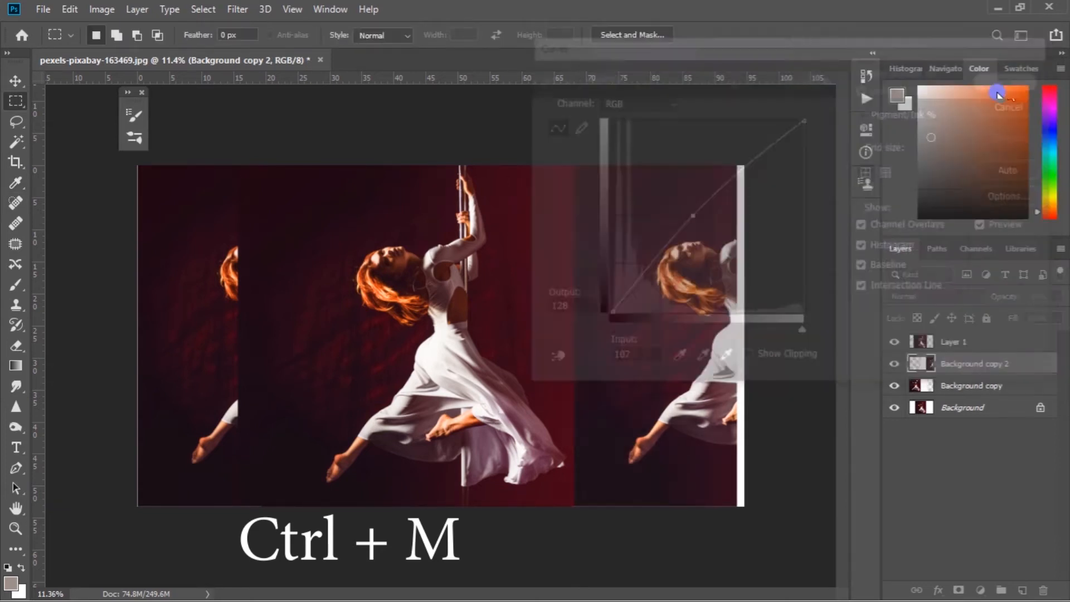
- Nudge Background copy 2 slightly to the right and merge it with Layer 1 and Background copy
click(885, 364)
click(887, 363)
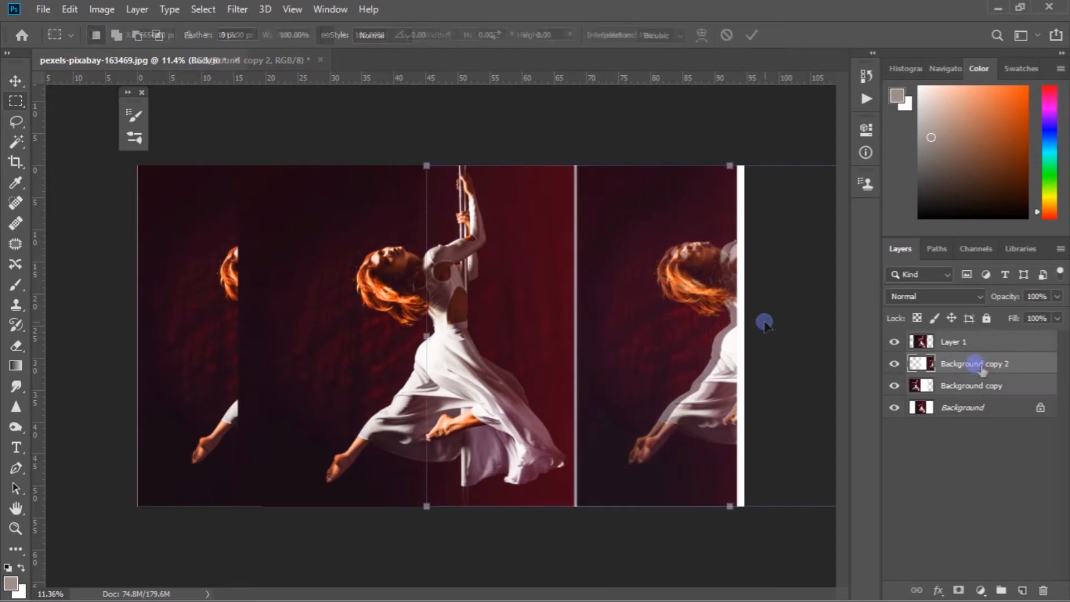
right_click(980, 366)
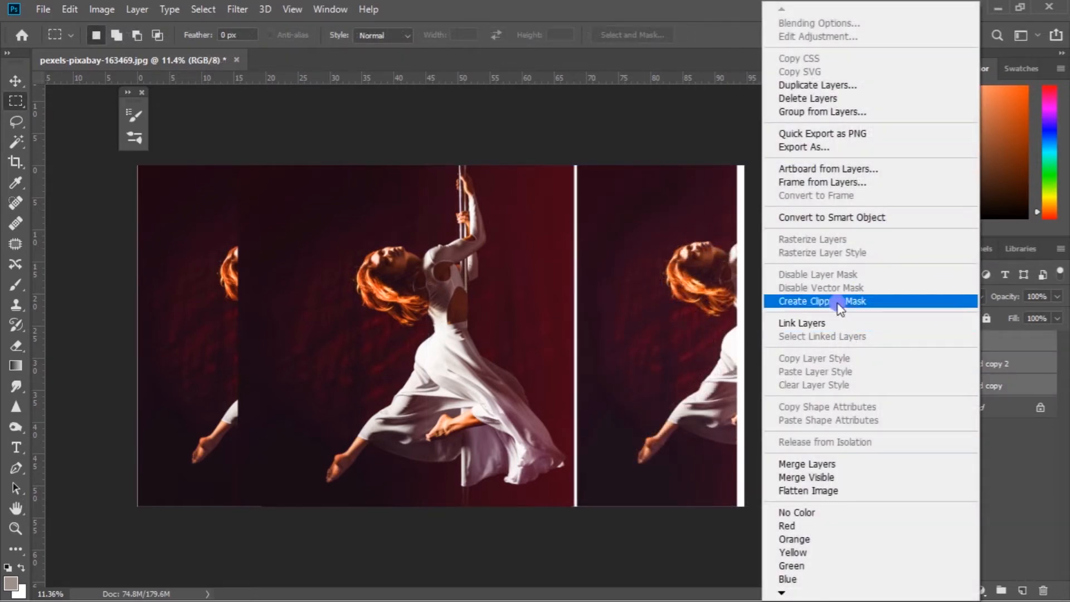
click(814, 459)
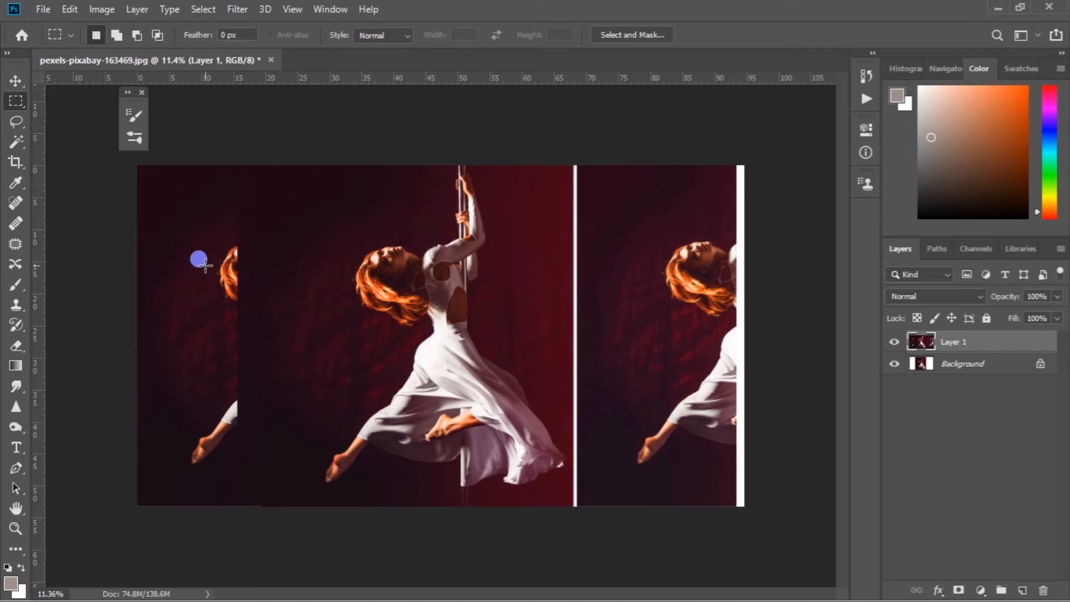
- Select the partial duplicate dancer at the far left of Layer 1 and replace it with a Content-Aware fill
key(ctrl+plus)
drag(155, 214, 252, 492)
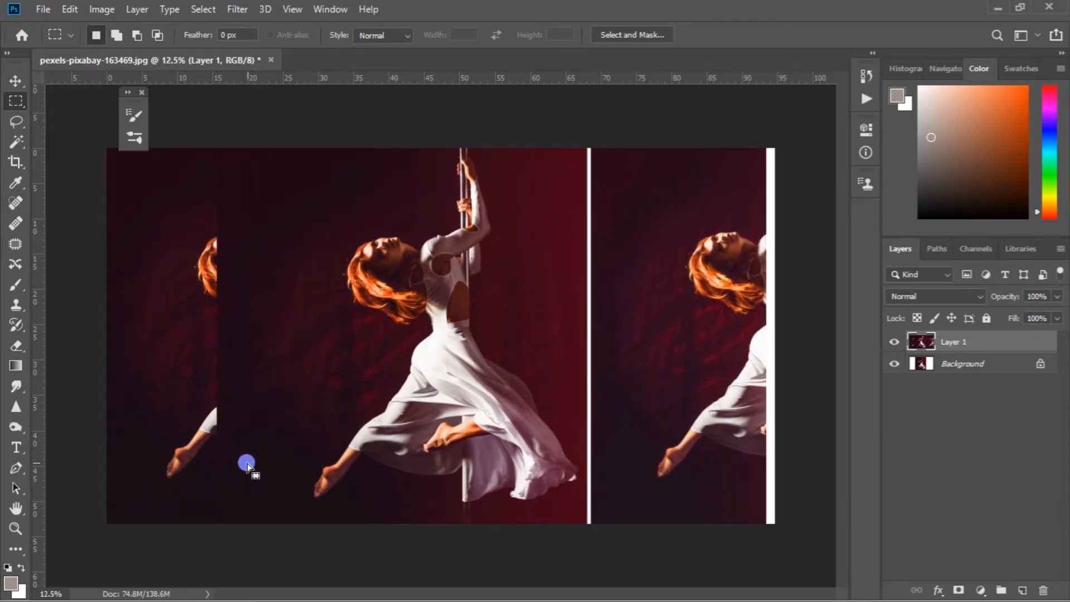
key(shift+F5)
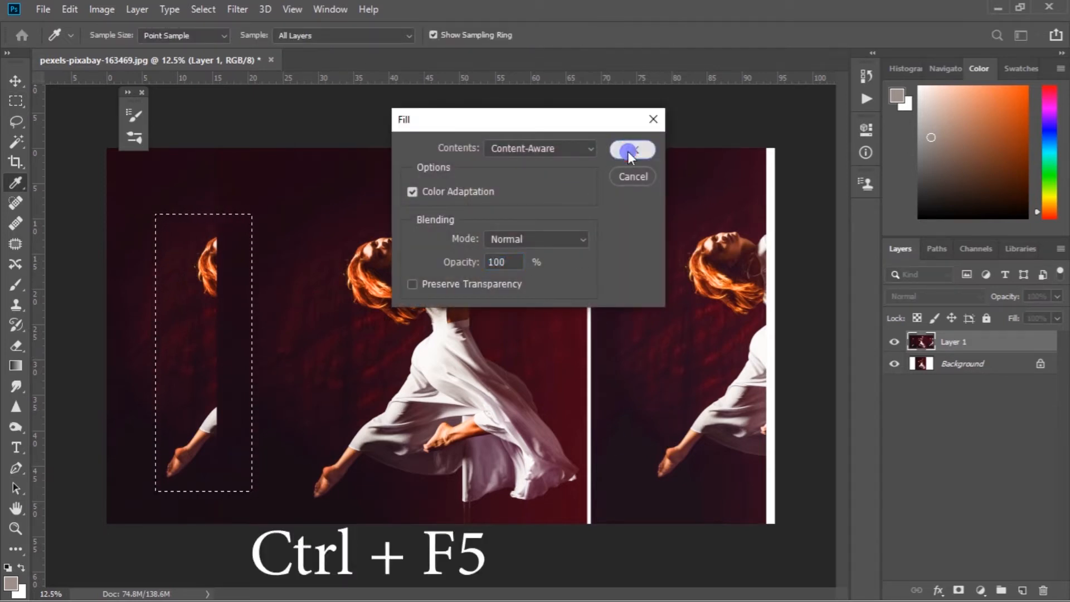
click(631, 150)
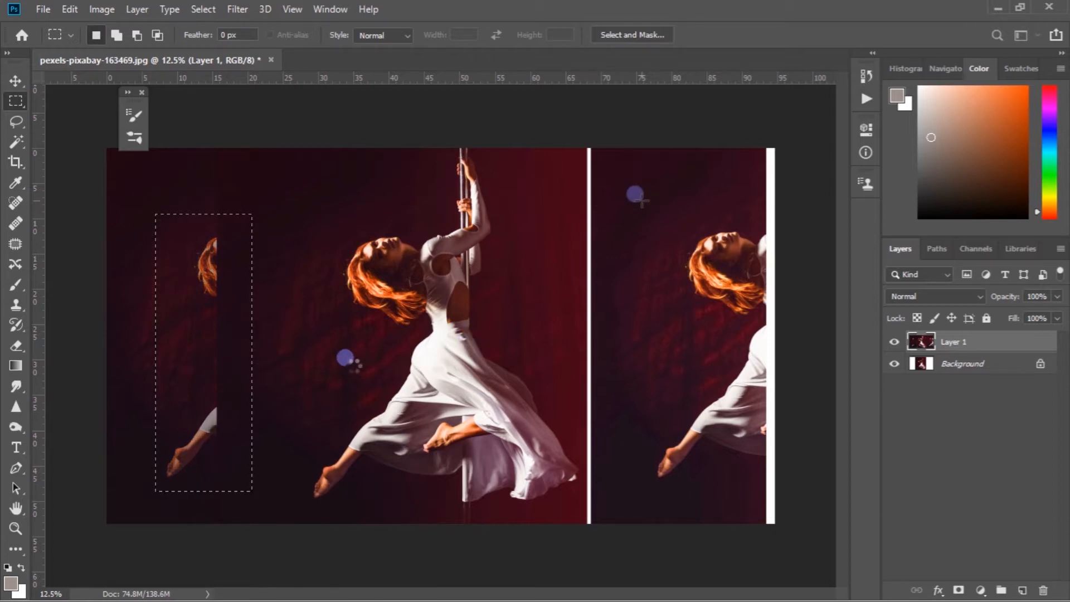
- Apply a Content-Aware fill over the duplicate dancer at the far right of Layer 1 and clear the selection
drag(641, 195, 867, 545)
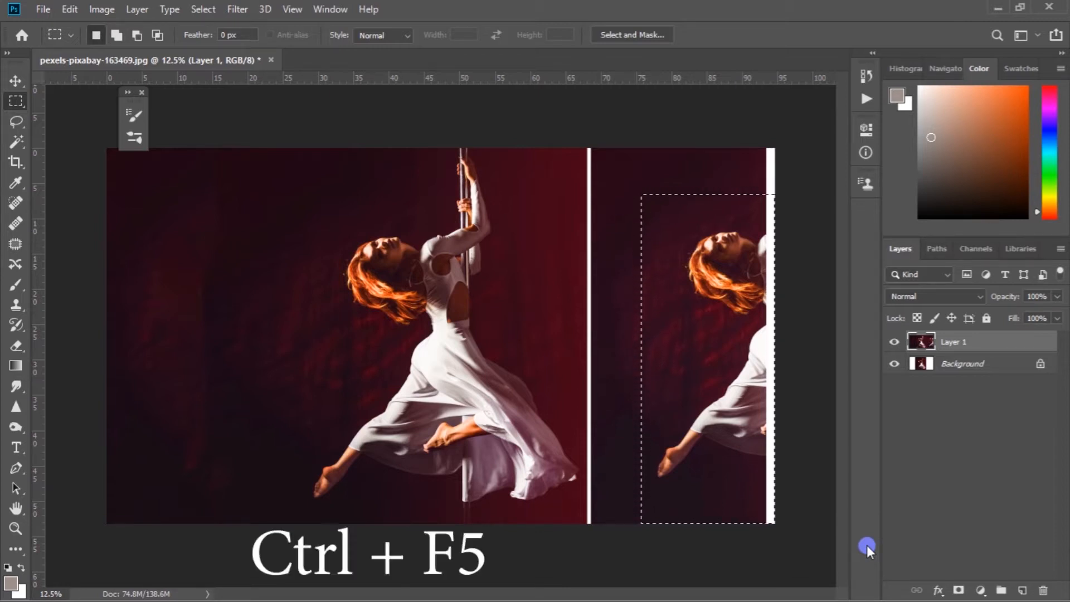
key(shift+F5)
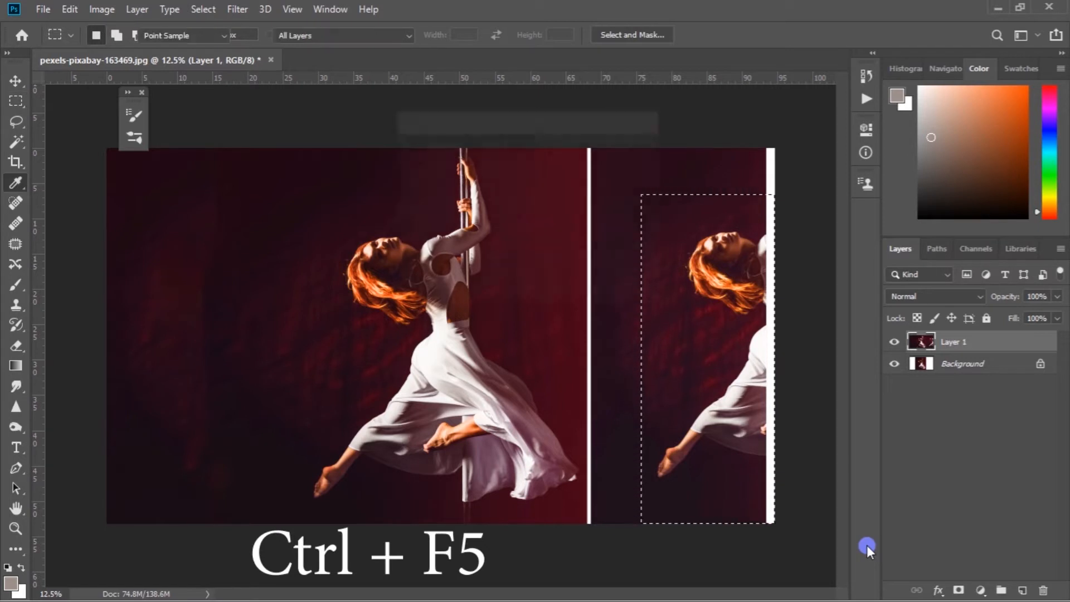
click(623, 149)
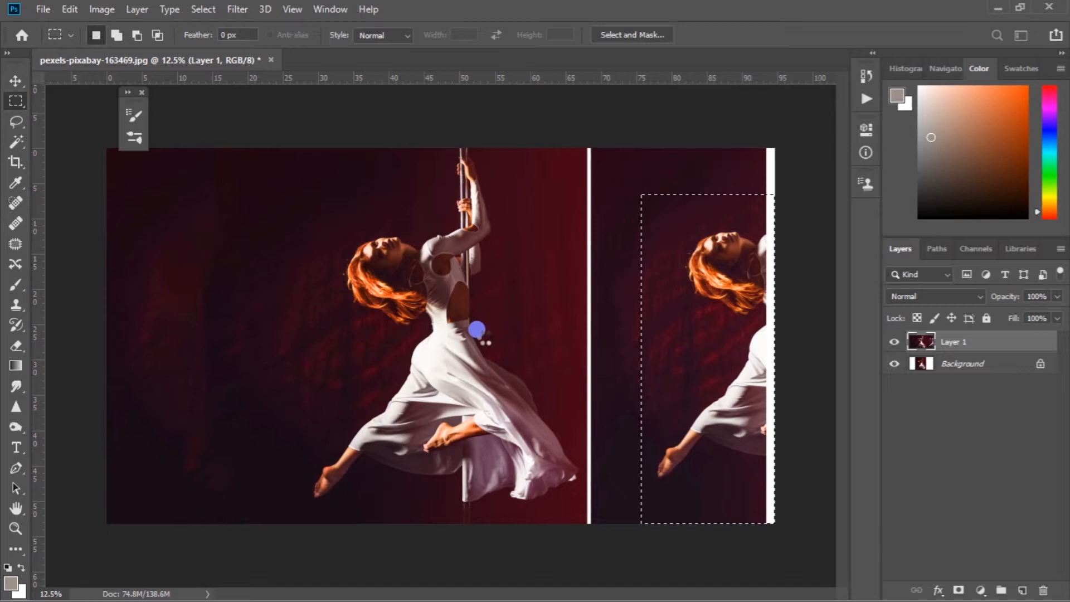
key(s)
key(ctrl+d)
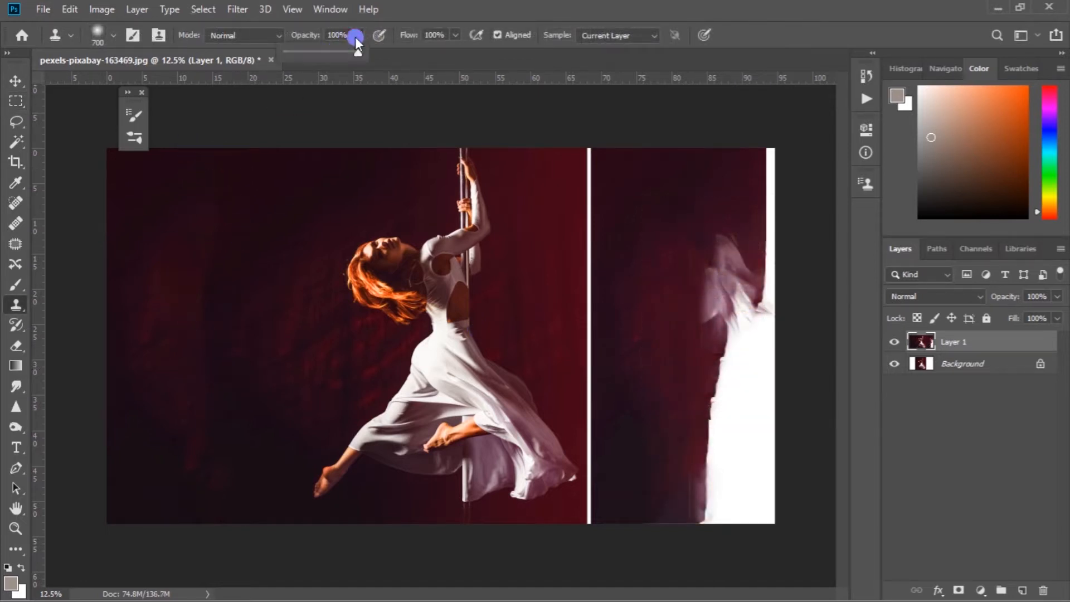
- Clone clean background at 65% opacity over the filled area left of the dancer and the white seam right of her
alt+click(232, 412)
mouse_move(209, 410)
mouse_down()
mouse_move(213, 165)
mouse_move(189, 345)
mouse_move(196, 401)
mouse_up()
alt+click(198, 407)
click(187, 464)
alt+click(242, 389)
click(220, 443)
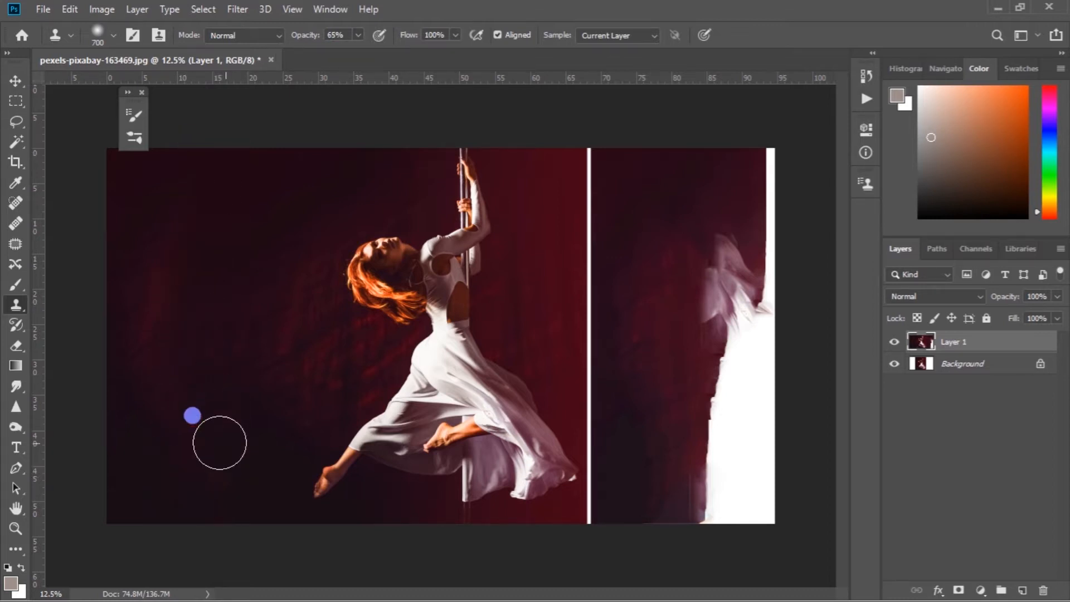
alt+click(552, 260)
mouse_move(577, 244)
mouse_down()
mouse_move(602, 189)
mouse_move(577, 191)
mouse_move(582, 170)
mouse_move(573, 186)
mouse_move(588, 150)
mouse_move(584, 162)
mouse_up()
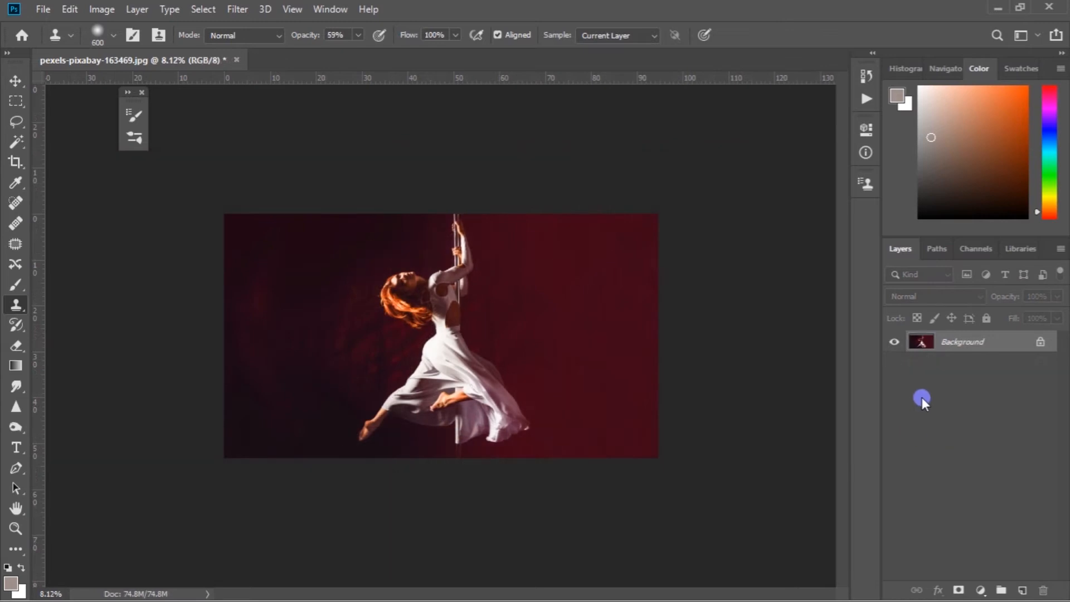
- Duplicate the Background layer twice and make Background copy the active layer
drag(961, 332, 1025, 590)
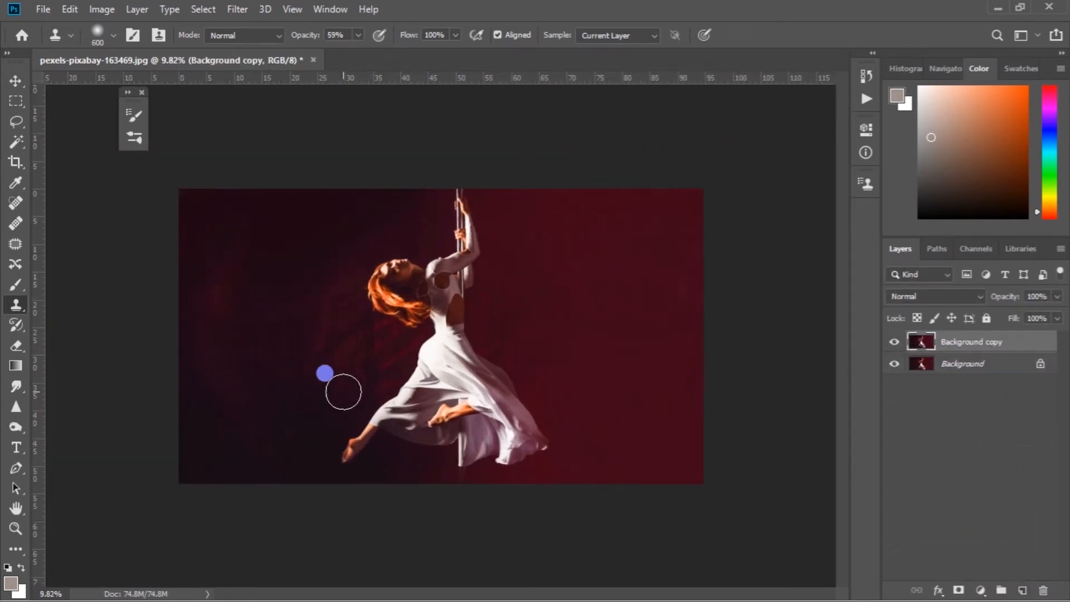
scroll(336, 358, up, 5)
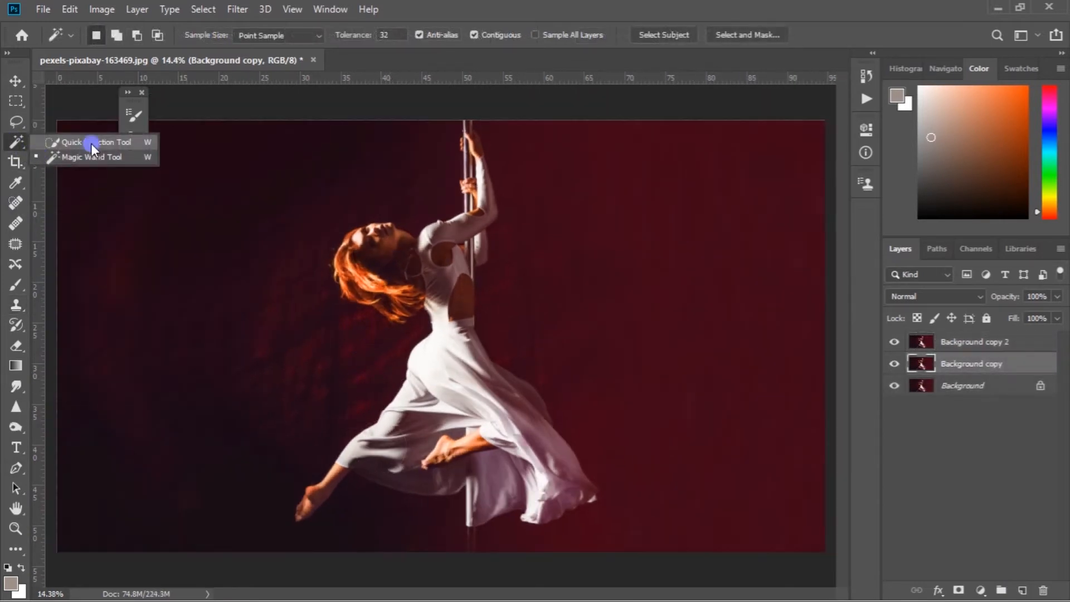
- Start a Quick Selection of the dancer's head and torso on Background copy with a 175 px brush
click(92, 142)
scroll(365, 268, up, 3)
key(bracketright)
key(bracketright)
key(bracketright)
key(bracketright)
key(bracketright)
key(bracketright)
key(bracketright)
key(bracketright)
key(bracketright)
key(bracketright)
key(bracketright)
key(bracketright)
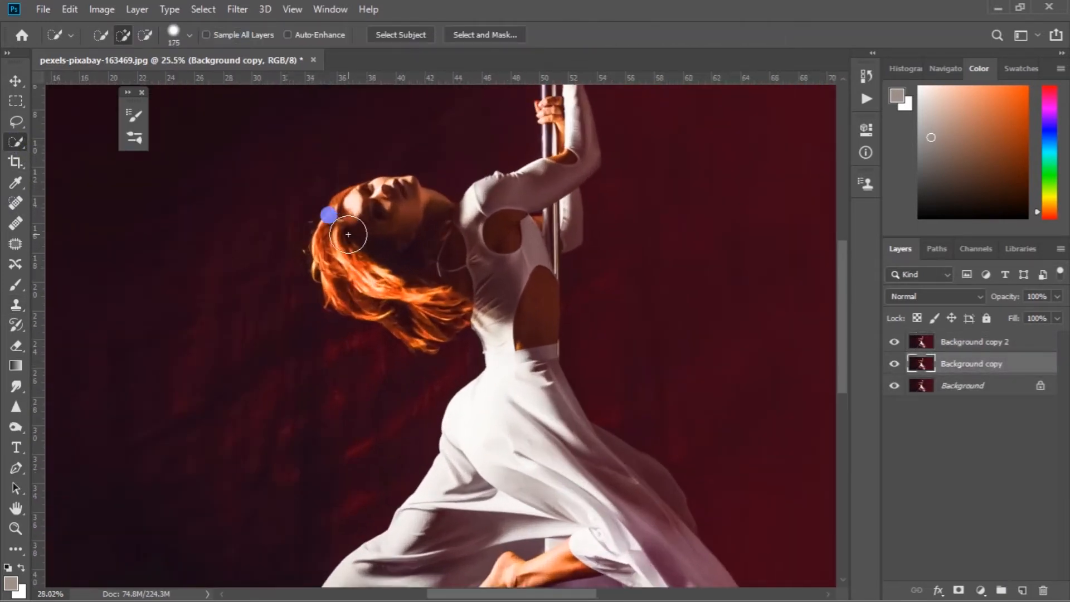
scroll(365, 266, up, 1)
mouse_move(358, 239)
mouse_down()
mouse_move(519, 313)
mouse_move(523, 435)
mouse_move(464, 281)
mouse_up()
- Extend the selection down over the hips and the front part of the white skirt
scroll(501, 434, down, 3)
drag(427, 451, 442, 426)
scroll(446, 427, up, 2)
drag(389, 377, 368, 450)
scroll(368, 450, up, 2)
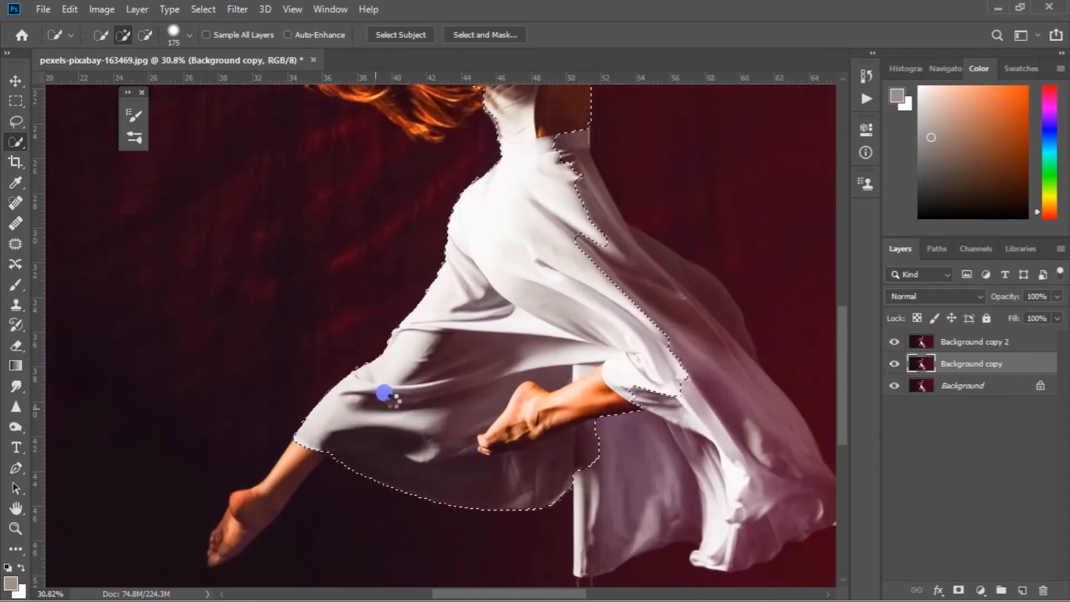
- Add the trailing part of the skirt to the selection down to its hem
scroll(498, 374, up, 3)
drag(498, 374, 327, 335)
mouse_move(530, 217)
mouse_down()
mouse_move(630, 404)
mouse_move(501, 328)
mouse_up()
mouse_move(477, 294)
mouse_down()
mouse_move(498, 424)
mouse_move(566, 412)
mouse_up()
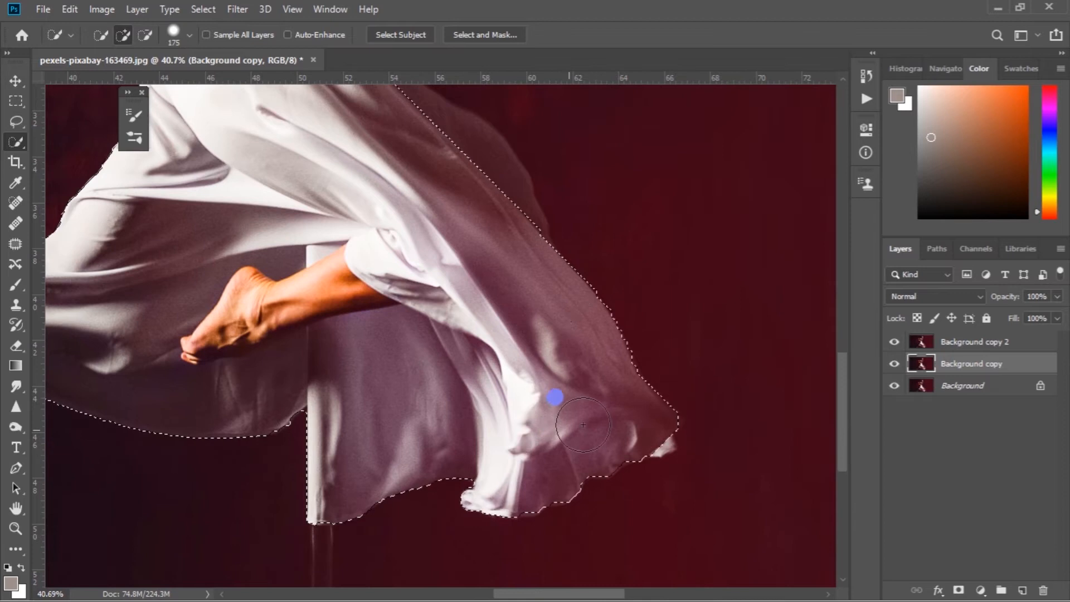
drag(387, 439, 372, 382)
- Reduce the selection brush to 80 px and add the skirt's hem tip and its sheer back edge
key(bracketleft)
key(bracketleft)
key(bracketleft)
key(bracketleft)
key(bracketleft)
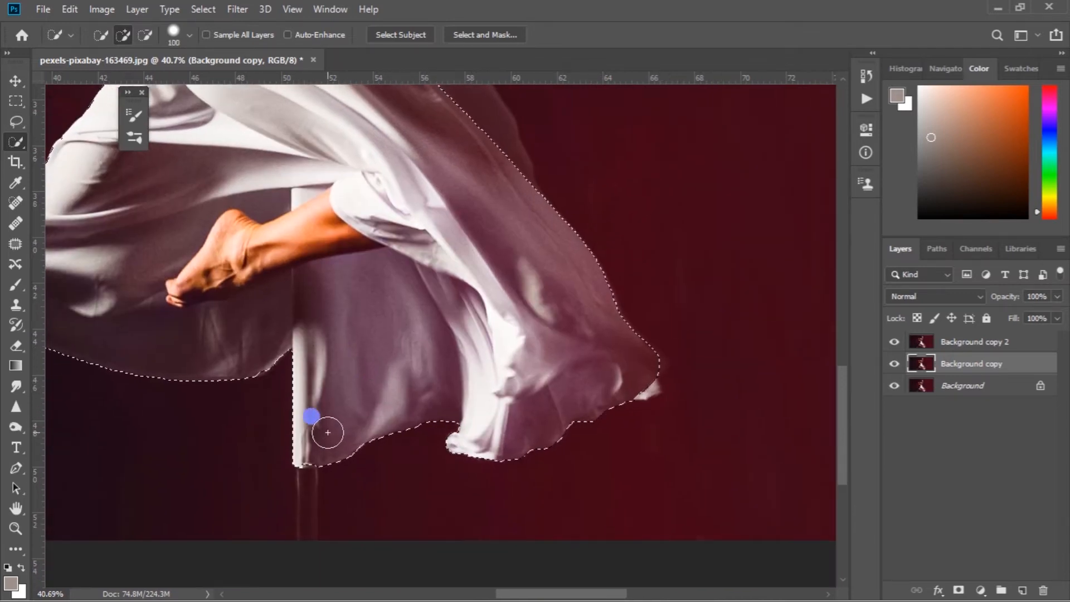
click(647, 385)
scroll(636, 373, down, 1)
drag(562, 316, 546, 465)
drag(485, 297, 475, 300)
scroll(468, 293, down, 2)
drag(372, 252, 378, 354)
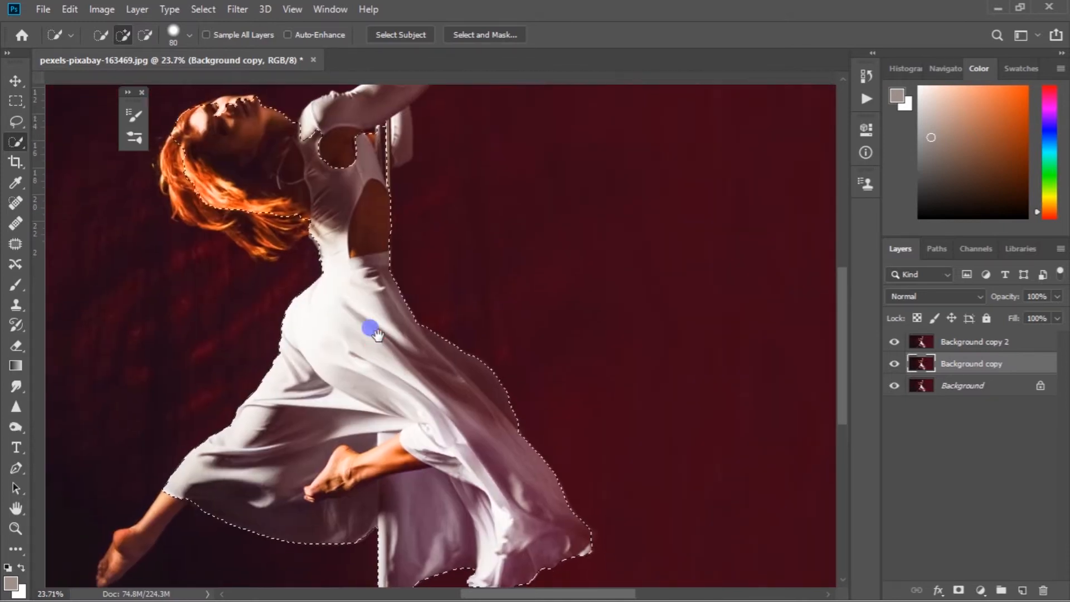
- Add the dancer's red hair and the rest of her face to the selection
scroll(265, 213, up, 2)
mouse_move(256, 215)
mouse_down()
mouse_move(298, 278)
mouse_move(296, 320)
mouse_move(318, 332)
mouse_up()
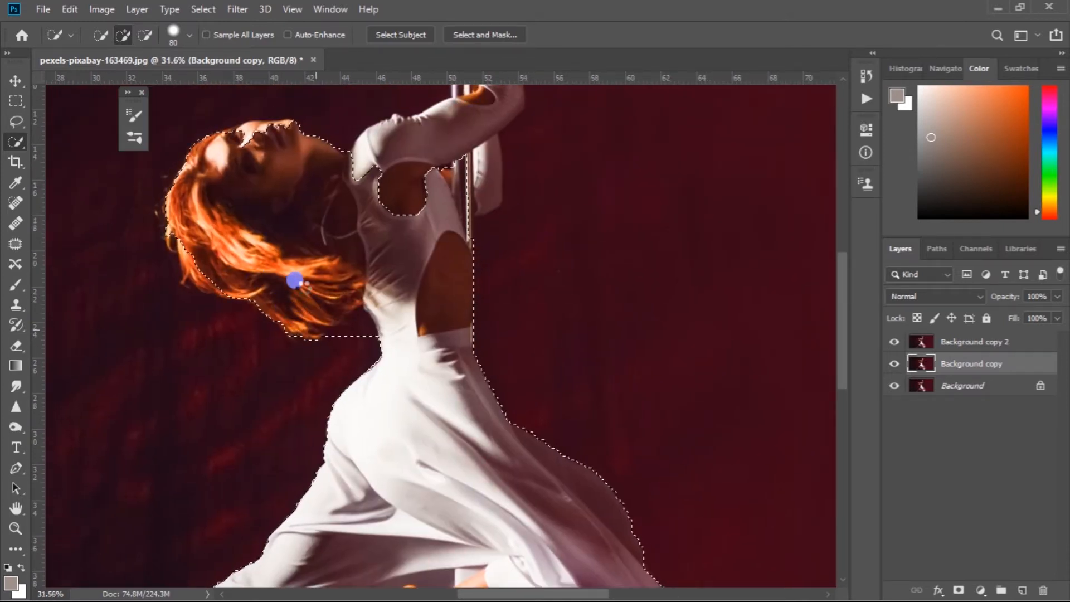
drag(308, 278, 326, 304)
mouse_move(209, 264)
mouse_down()
mouse_move(231, 305)
mouse_move(199, 261)
mouse_move(206, 211)
mouse_up()
scroll(234, 223, up, 1)
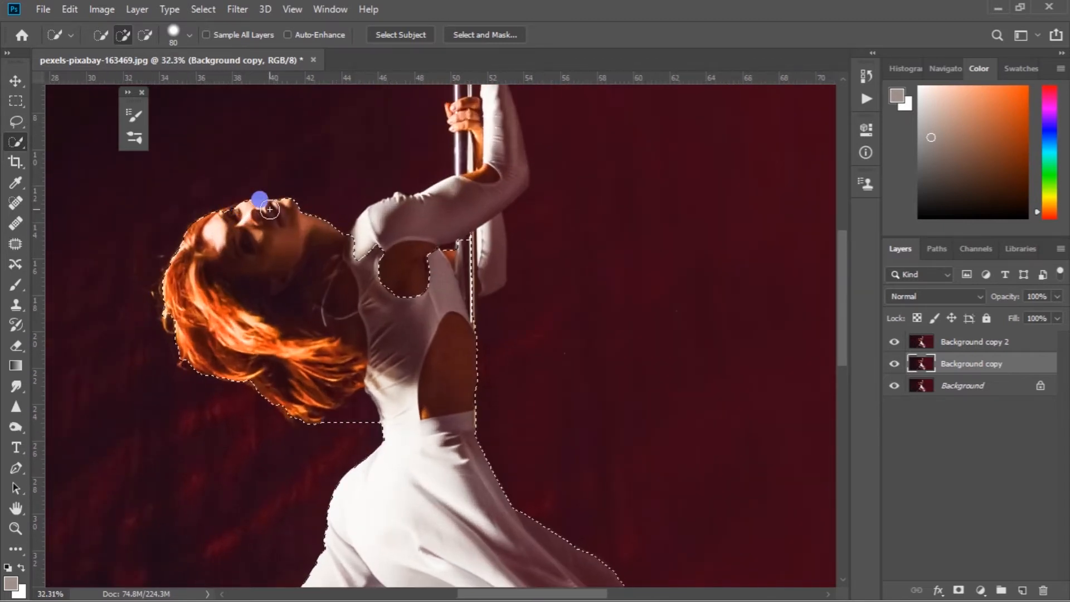
scroll(230, 215, up, 3)
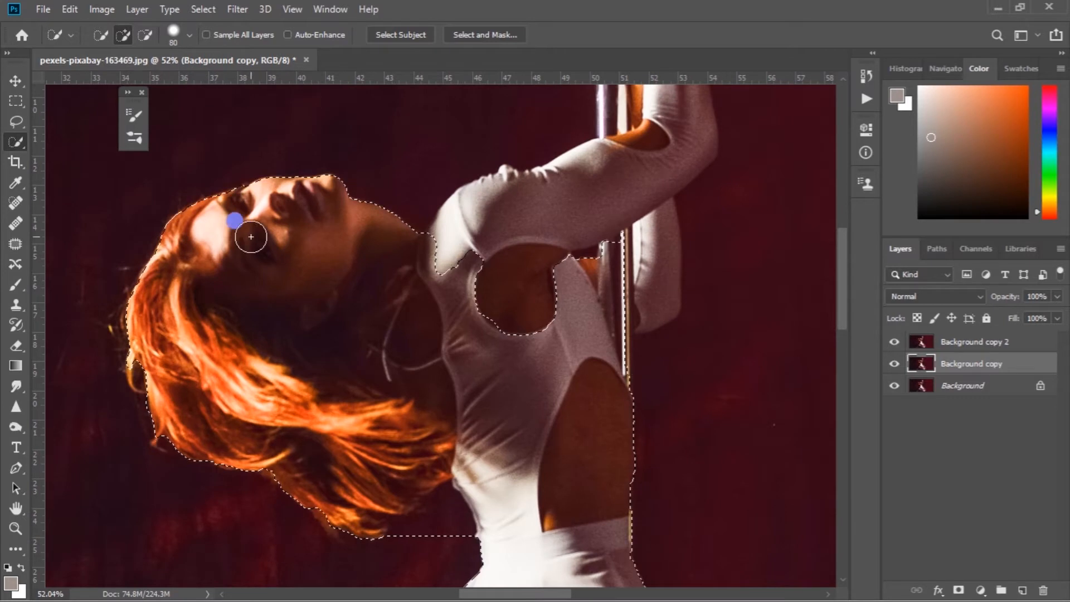
scroll(246, 229, down, 2)
- Add the shoulder, the raised arm and the upper part of the pole to the selection
mouse_move(458, 258)
mouse_down()
mouse_move(396, 287)
mouse_move(366, 271)
mouse_move(473, 229)
mouse_up()
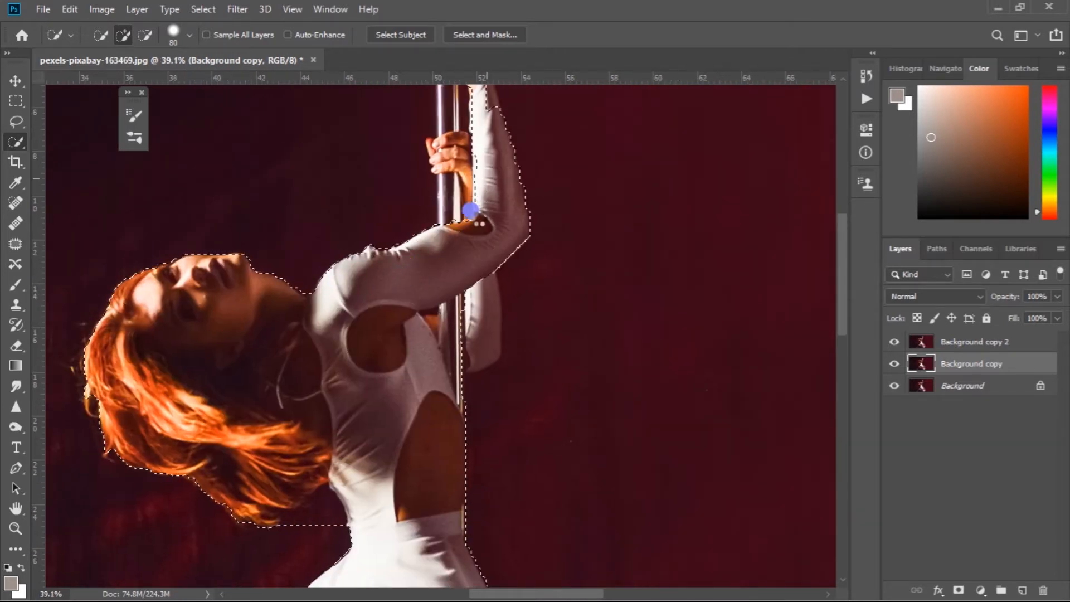
drag(480, 146, 441, 304)
mouse_move(437, 229)
mouse_down()
mouse_move(398, 177)
mouse_move(407, 172)
mouse_move(399, 216)
mouse_move(399, 315)
mouse_up()
scroll(399, 315, up, 2)
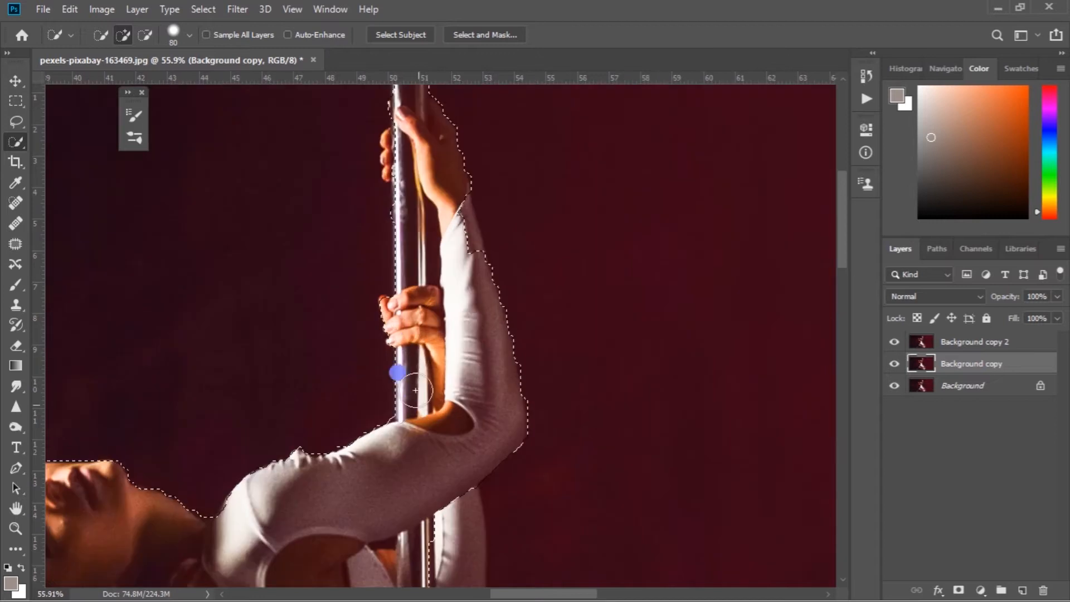
- Reduce the selection brush to 35 px and add the fingers gripping the pole
scroll(402, 315, up, 3)
key([)
key([)
key([)
key([)
key([)
key([)
drag(388, 308, 383, 326)
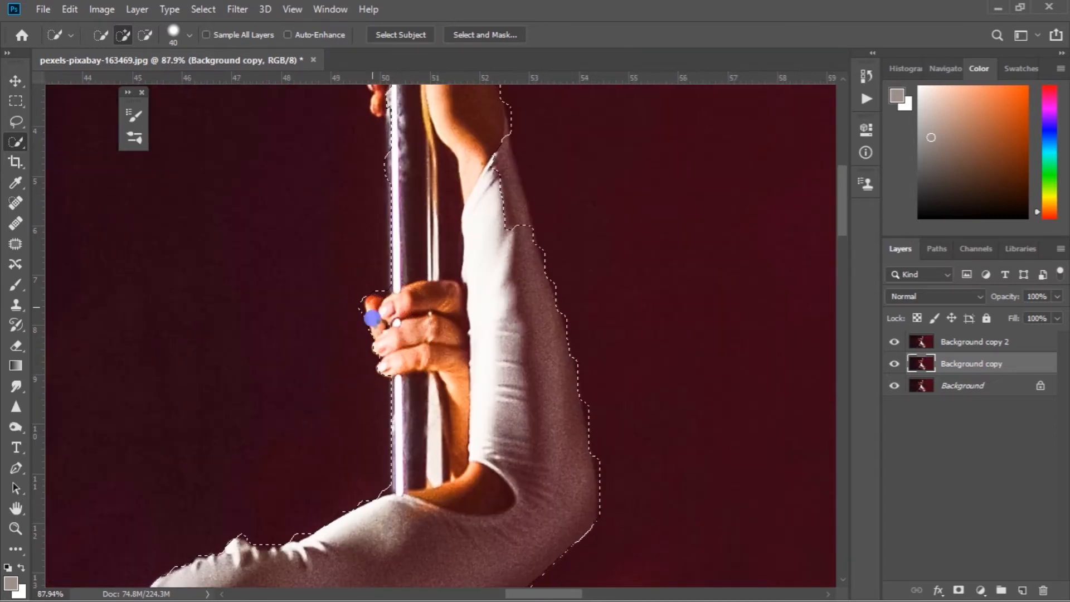
scroll(385, 268, down, 3)
mouse_move(378, 187)
mouse_down()
mouse_move(378, 243)
mouse_move(381, 164)
mouse_move(365, 302)
mouse_up()
drag(429, 309, 366, 197)
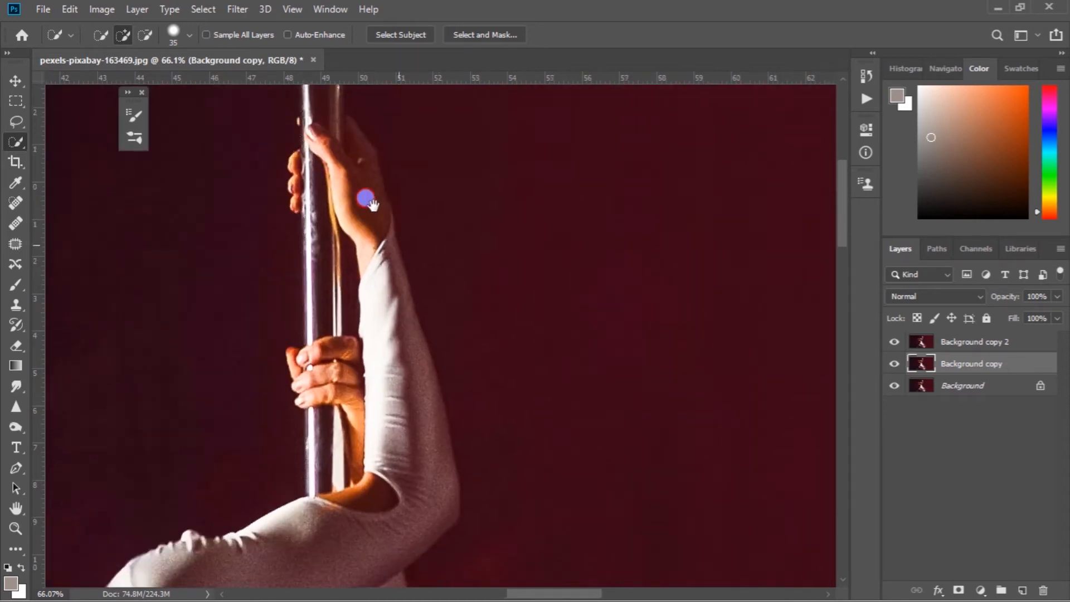
- Add the lower sleeve of the other arm behind the pole to the selection
drag(407, 405, 399, 181)
scroll(398, 187, down, 1)
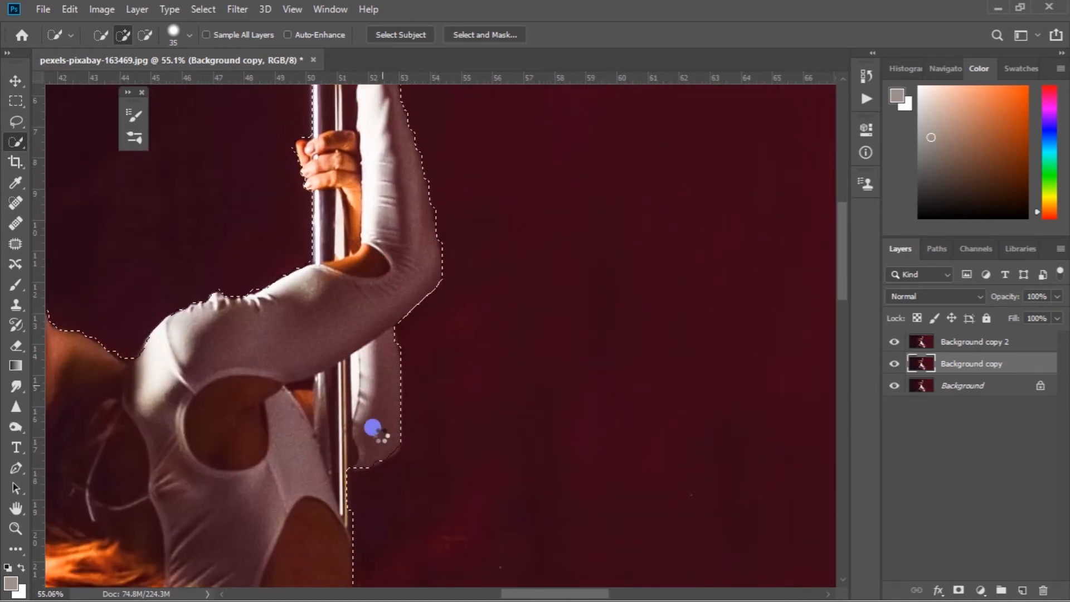
drag(346, 467, 339, 426)
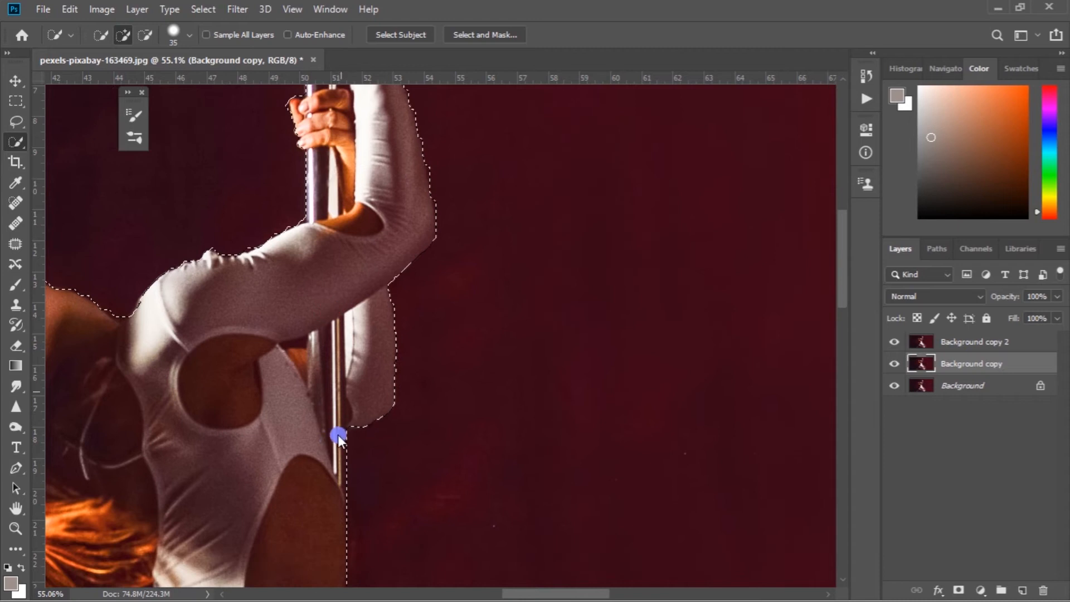
- Draw a small closed Pen path between the lower sleeve and the bare back and add it to the selection
scroll(323, 431, up, 3)
scroll(321, 427, down, 2)
scroll(334, 472, up, 2)
drag(313, 482, 304, 358)
scroll(304, 358, up, 1)
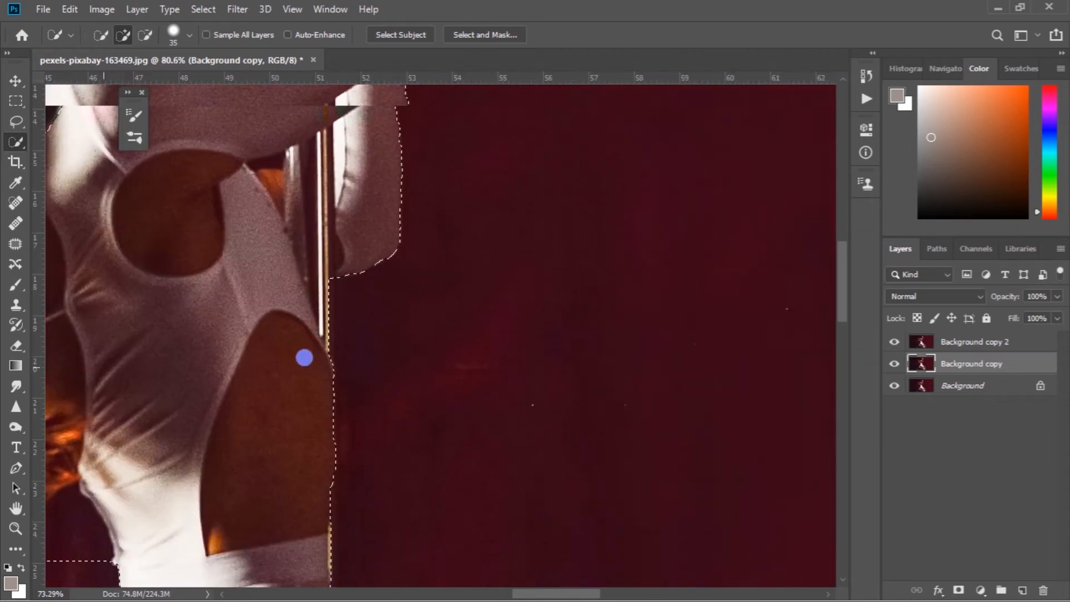
scroll(304, 357, up, 2)
key(p)
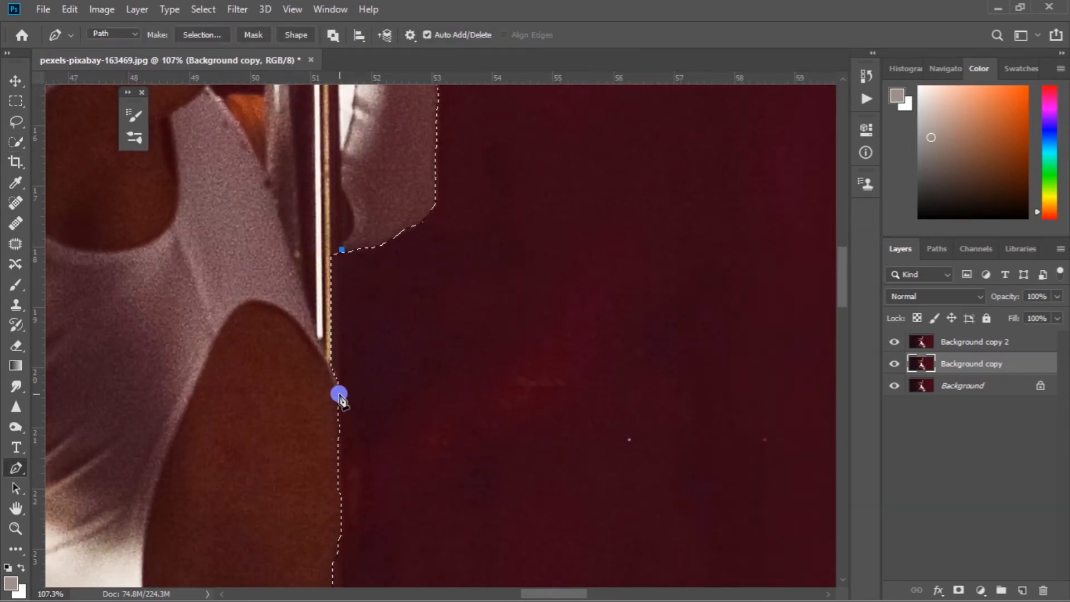
click(339, 394)
scroll(339, 394, down, 2)
drag(284, 397, 277, 367)
key(ctrl+shift+Return)
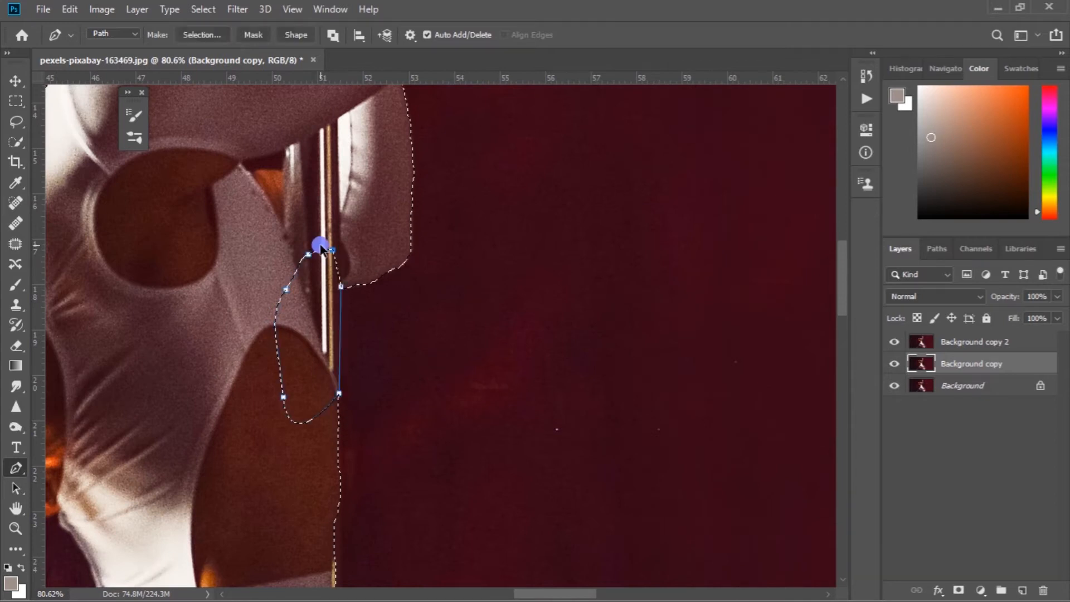
scroll(320, 246, down, 5)
click(285, 346)
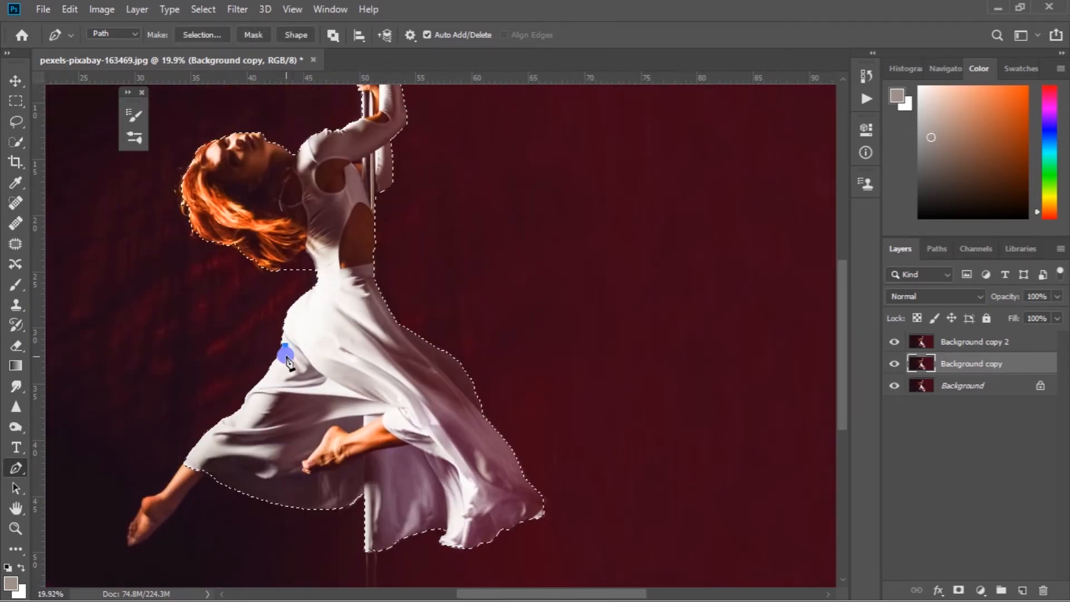
- Add the extended rear leg and foot to the selection with the Quick Selection tool
key(w)
scroll(176, 504, up, 5)
mouse_move(184, 477)
mouse_down()
mouse_move(144, 523)
mouse_move(183, 474)
mouse_up()
scroll(168, 501, up, 4)
mouse_move(139, 521)
mouse_down()
mouse_move(137, 505)
mouse_move(125, 506)
mouse_move(126, 517)
mouse_move(136, 482)
mouse_up()
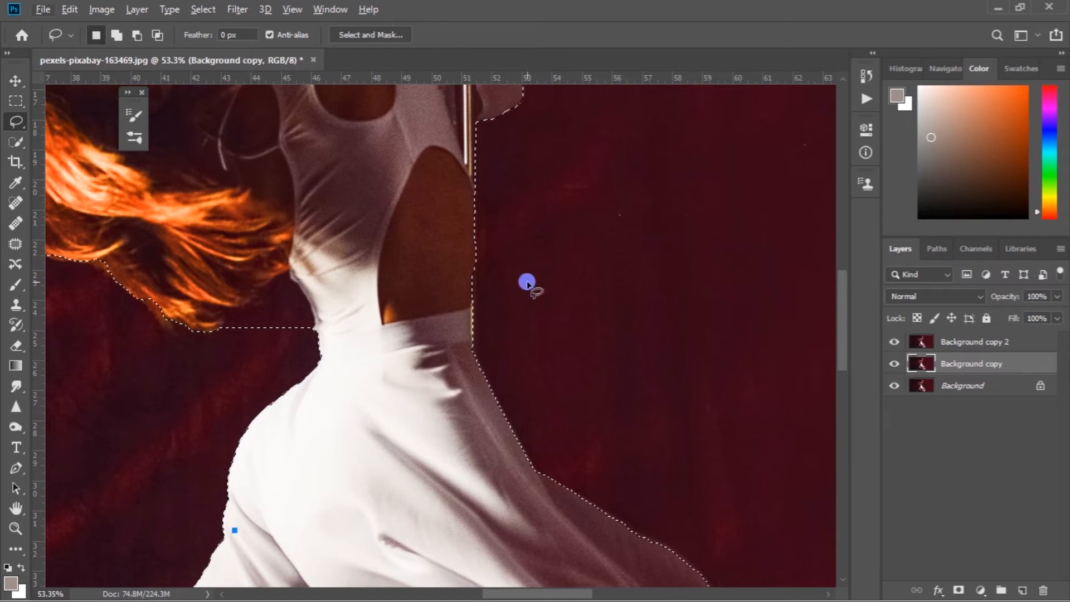
- Subtract the background gap between the hair and the waist from the selection with the Lasso tool
scroll(271, 322, up, 1)
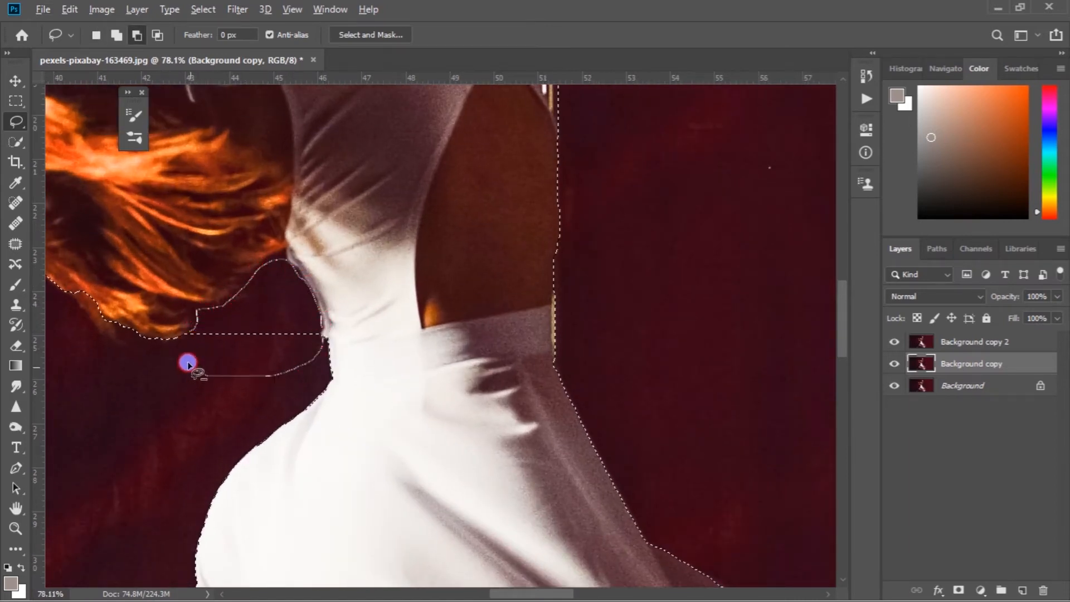
drag(188, 365, 185, 353)
scroll(186, 355, down, 7)
drag(311, 268, 279, 397)
drag(282, 218, 356, 405)
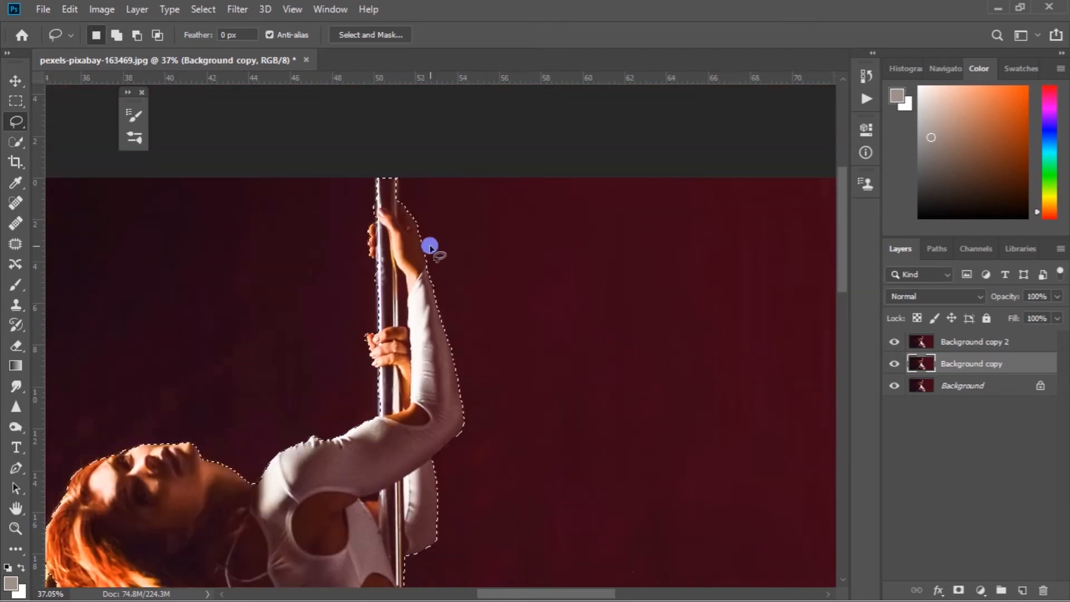
- Subtract the stray background beside the pole near the upper hand from the selection with the Lasso tool
scroll(429, 263, up, 5)
mouse_move(337, 209)
mouse_down()
mouse_move(318, 184)
mouse_move(348, 177)
mouse_move(359, 199)
mouse_up()
scroll(334, 182, up, 2)
key(ctrl+z)
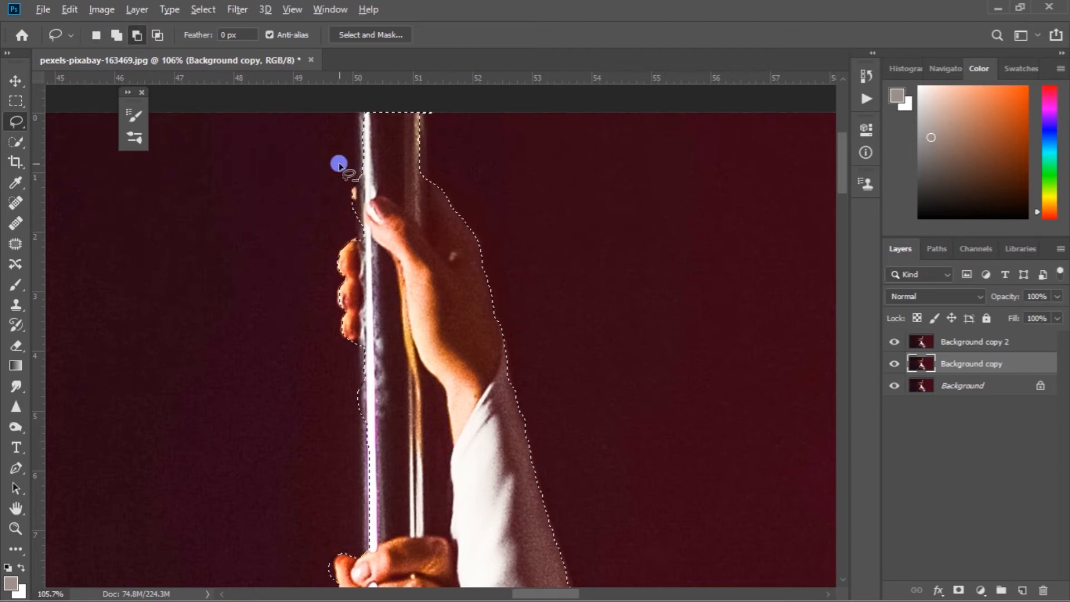
drag(339, 163, 346, 164)
scroll(337, 169, down, 3)
scroll(348, 328, up, 2)
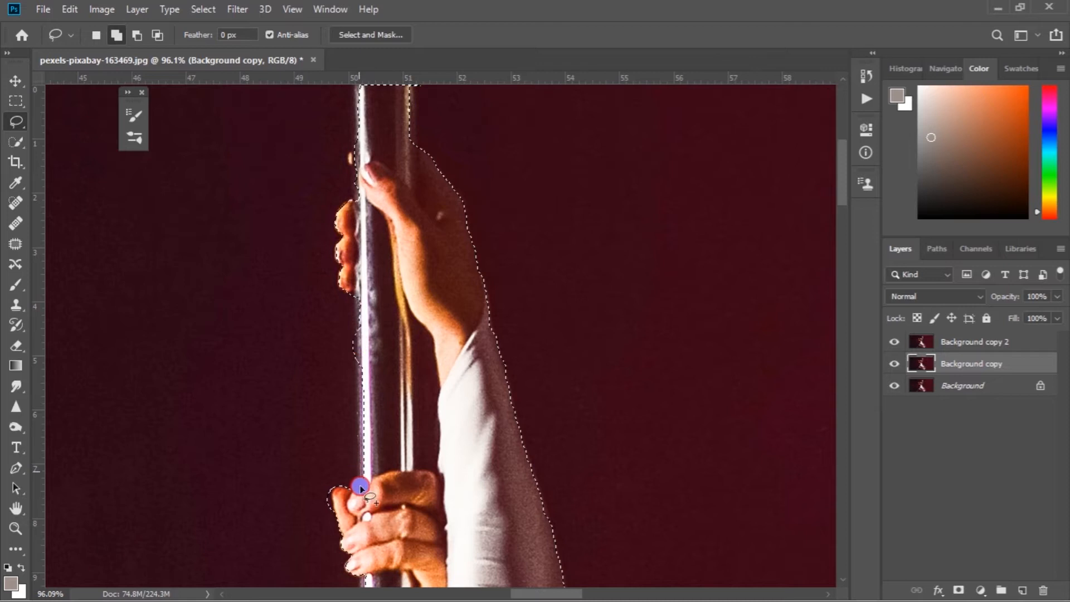
- Add the missing pole edge between the two hands and clean up the selection around the lower hand with the Lasso tool
mouse_move(367, 276)
mouse_down()
mouse_move(355, 356)
mouse_move(334, 360)
mouse_up()
scroll(365, 304, up, 2)
scroll(333, 318, down, 2)
scroll(346, 509, up, 4)
mouse_move(313, 413)
mouse_down()
mouse_move(317, 422)
mouse_move(279, 401)
mouse_up()
scroll(279, 387, down, 6)
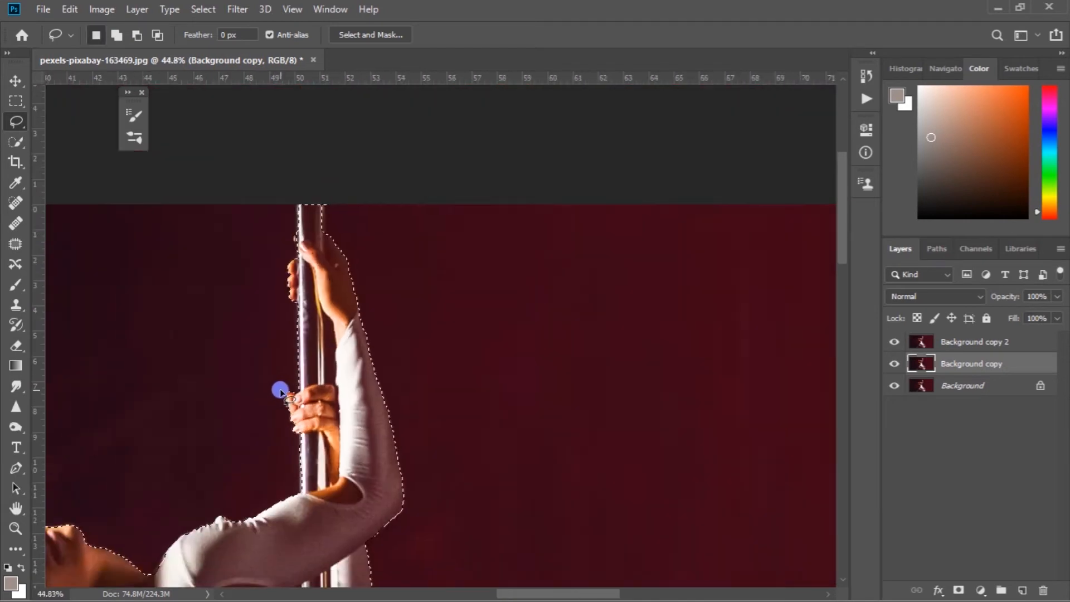
scroll(474, 340, up, 1)
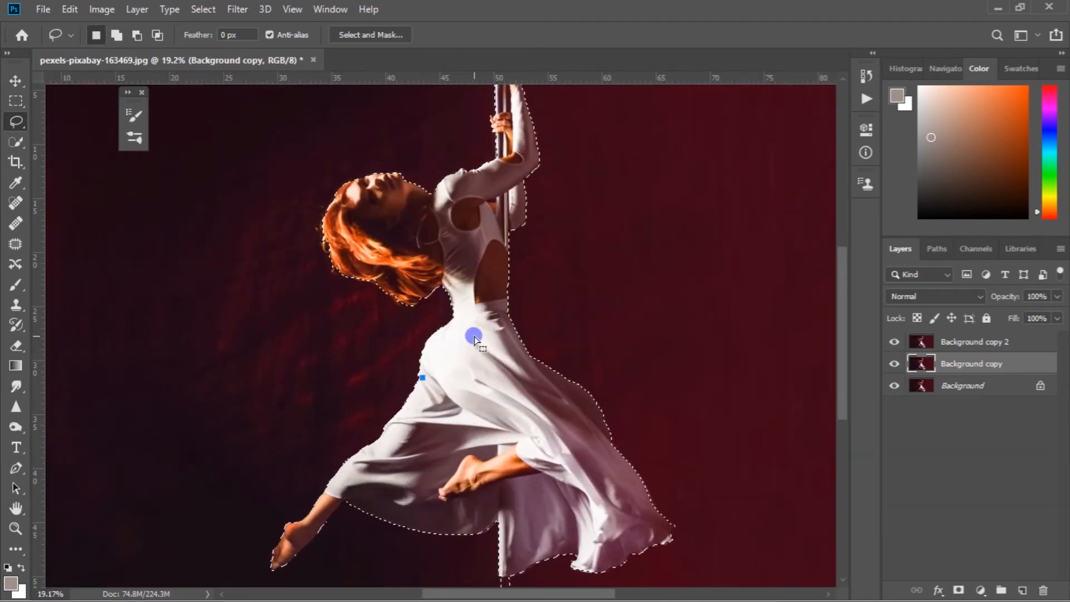
- Open the dancer selection in Select and Mask and look through the available view modes
click(386, 34)
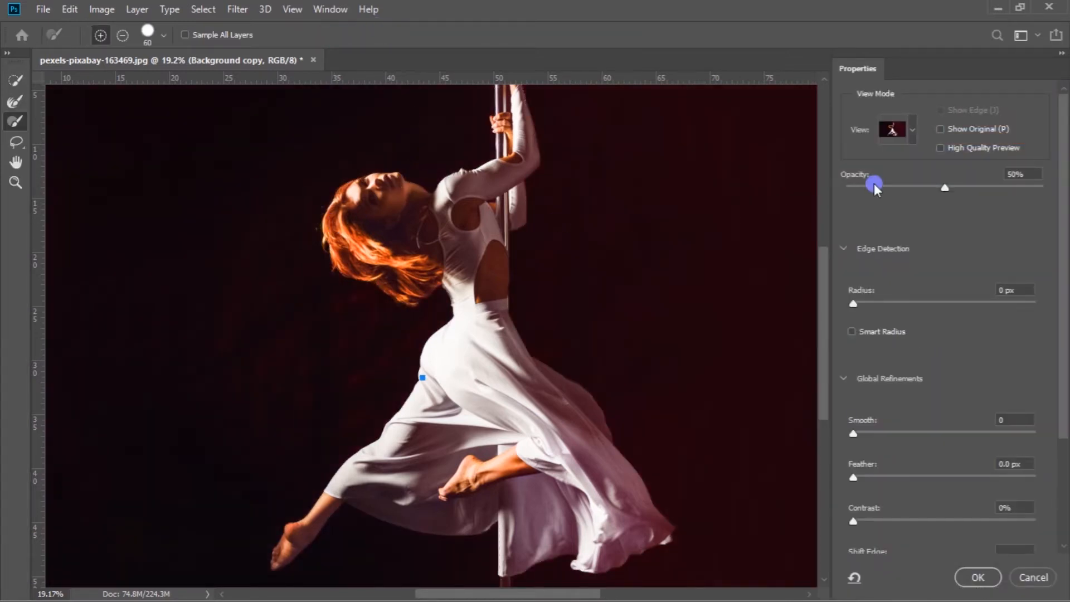
click(911, 128)
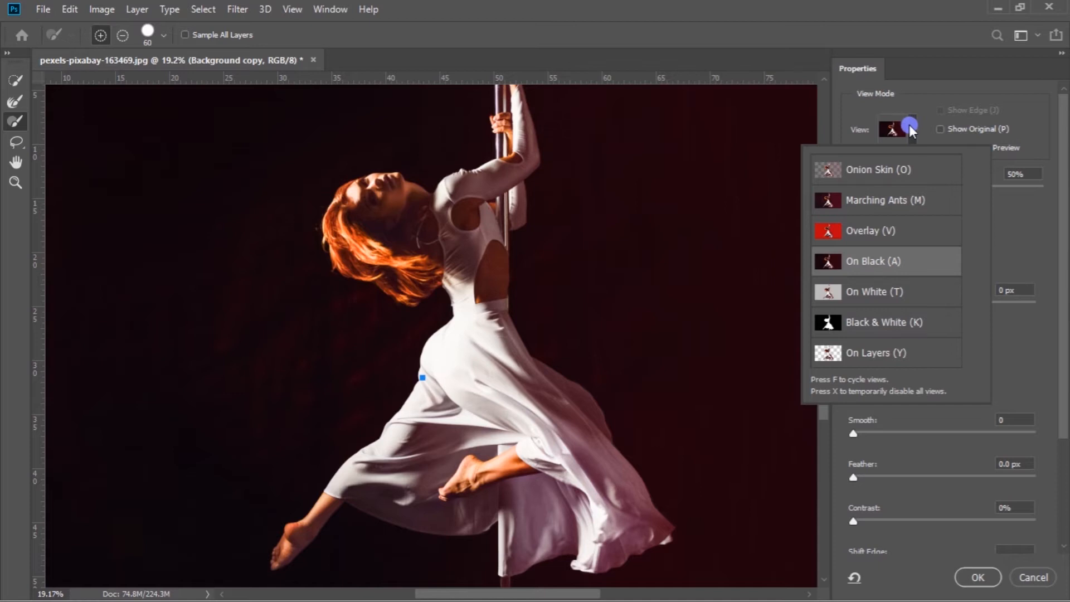
click(728, 22)
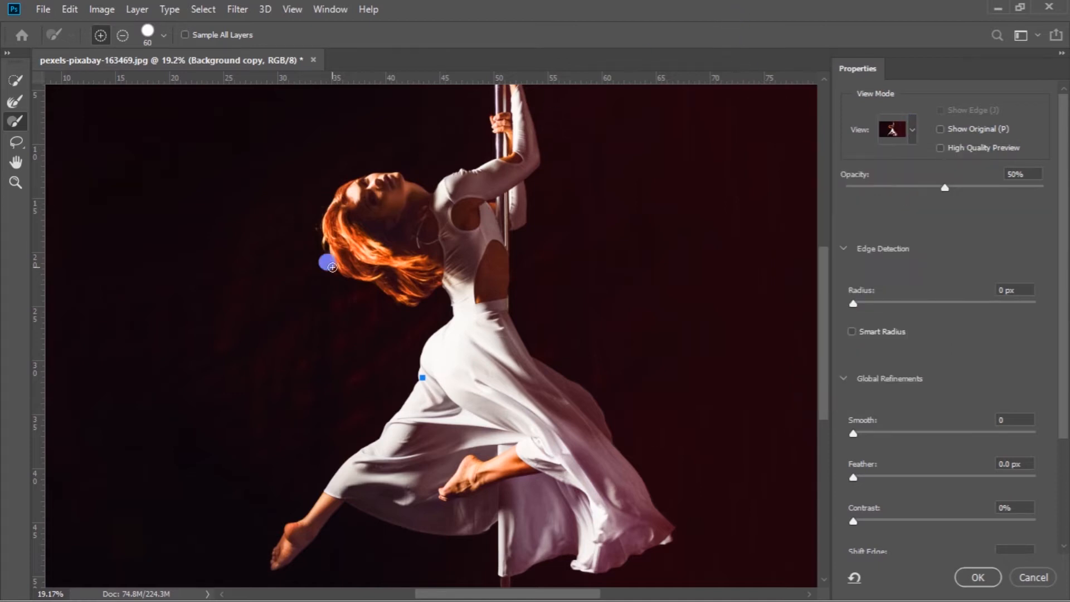
- Refine the selection along the outer edge of the dancer's hair with the Refine Edge Brush at size 25
scroll(328, 254, up, 3)
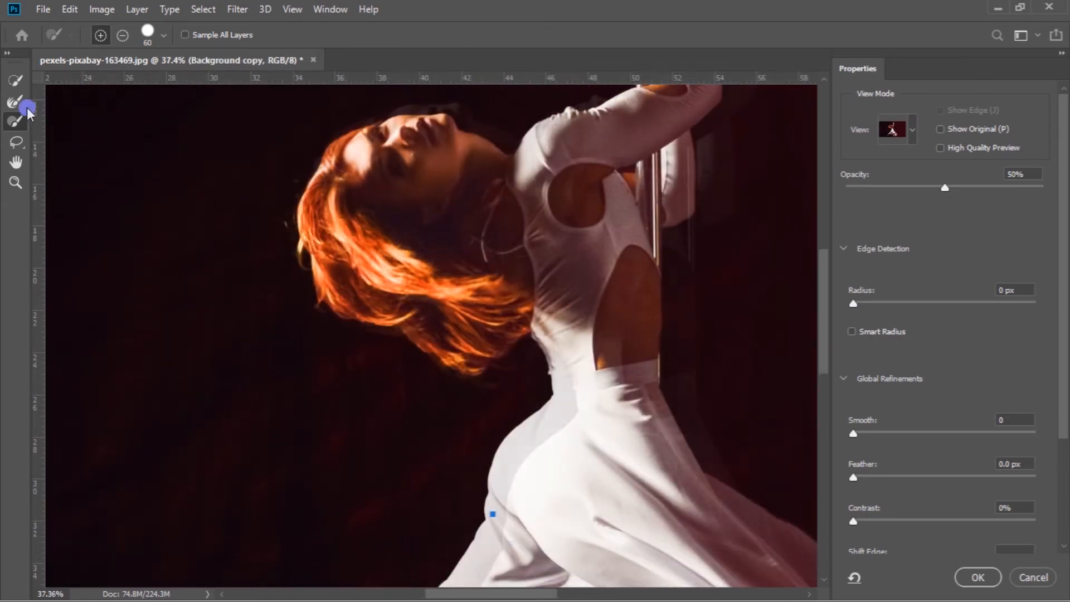
click(20, 104)
scroll(351, 232, up, 1)
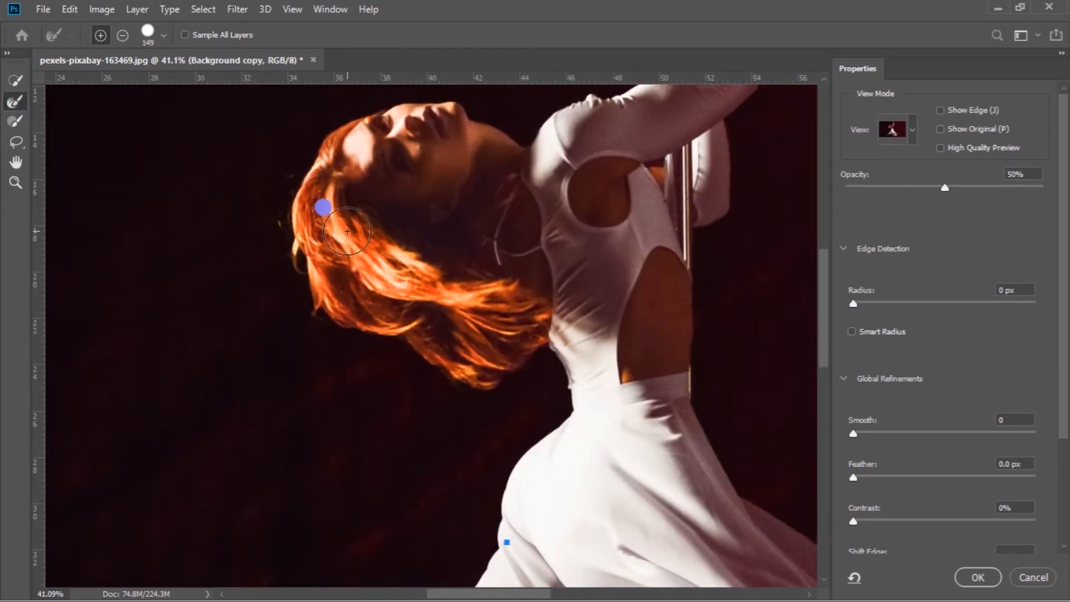
scroll(307, 164, up, 2)
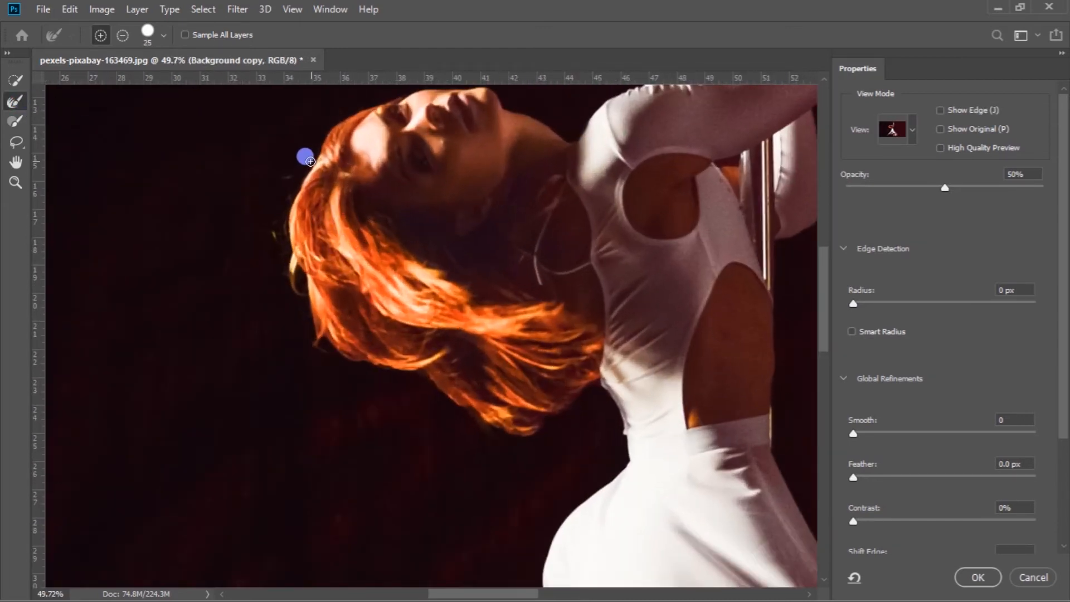
scroll(340, 135, down, 1)
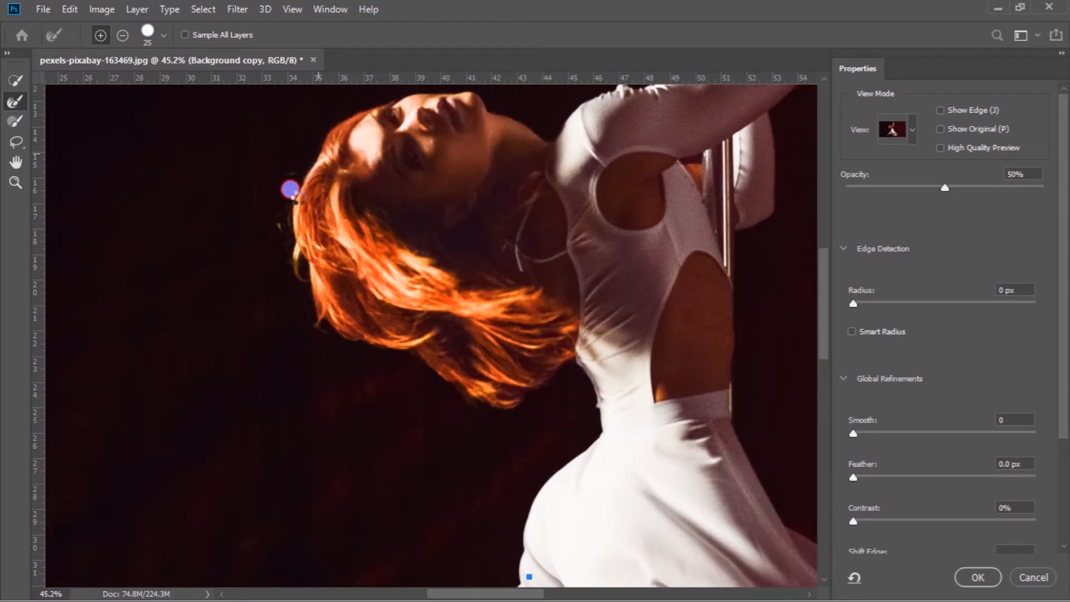
scroll(300, 230, up, 1)
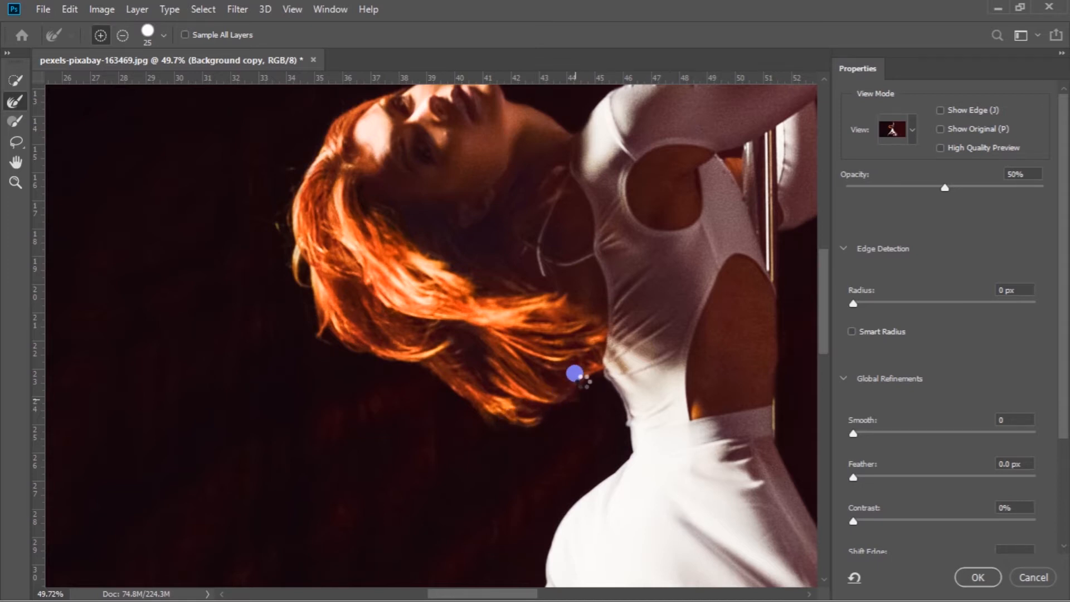
scroll(580, 378, up, 3)
scroll(399, 108, up, 5)
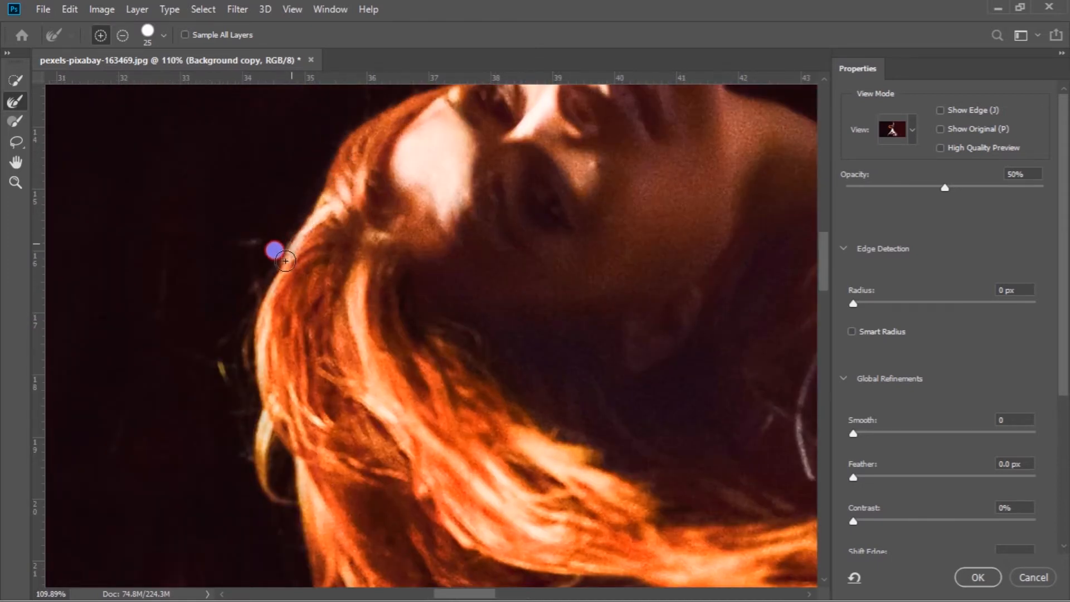
scroll(306, 427, down, 11)
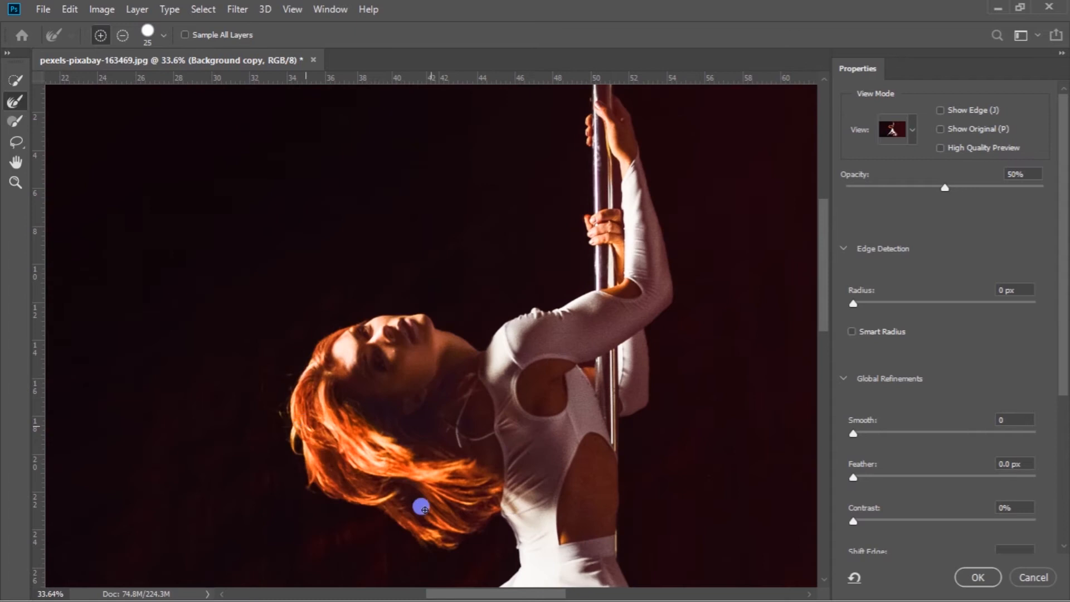
scroll(427, 514, up, 9)
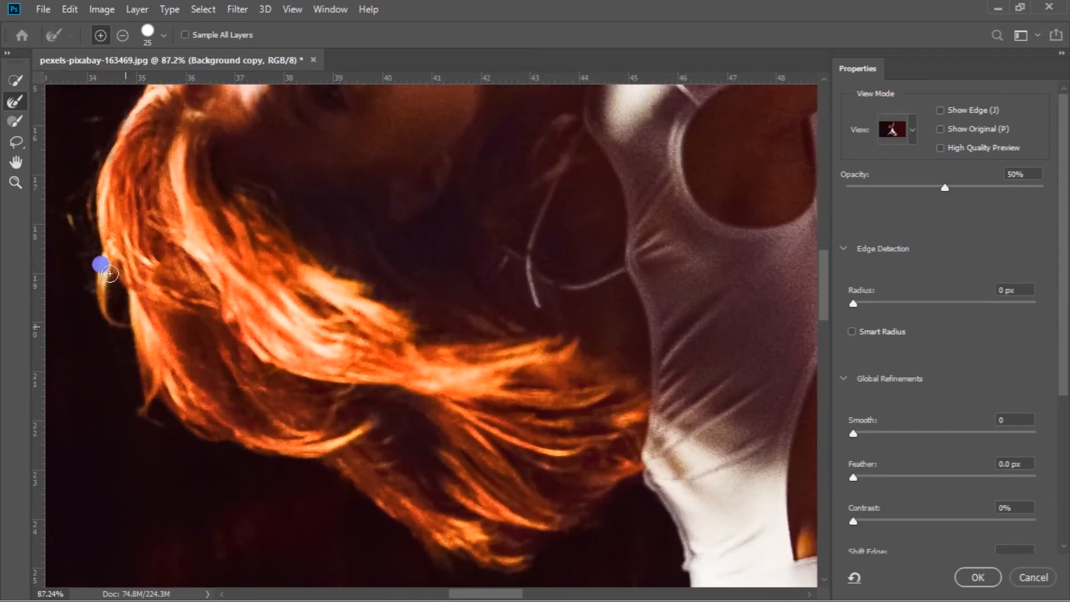
- Output the refined dancer selection to a new layer and apply Select and Mask
drag(1060, 360, 1065, 545)
click(956, 508)
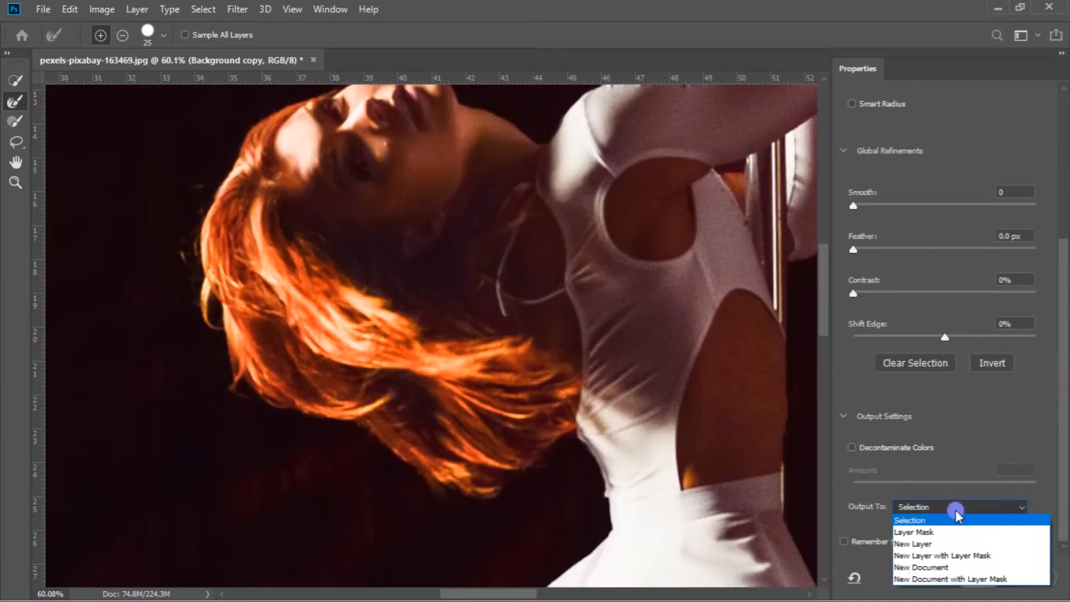
click(955, 544)
click(977, 573)
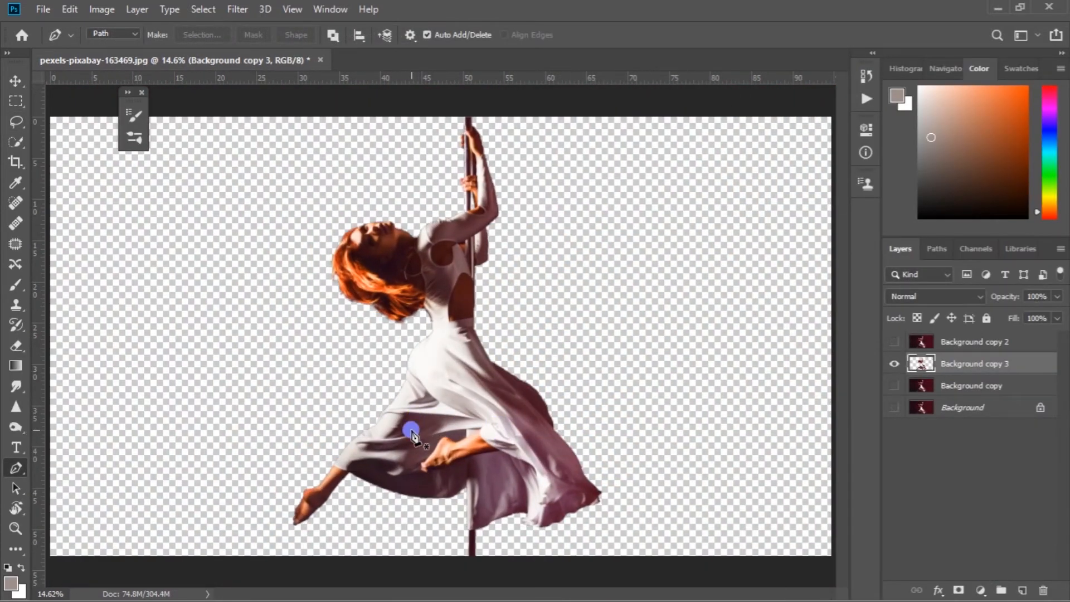
- Show the Background copy and Background layers and make Background copy the active layer
click(894, 386)
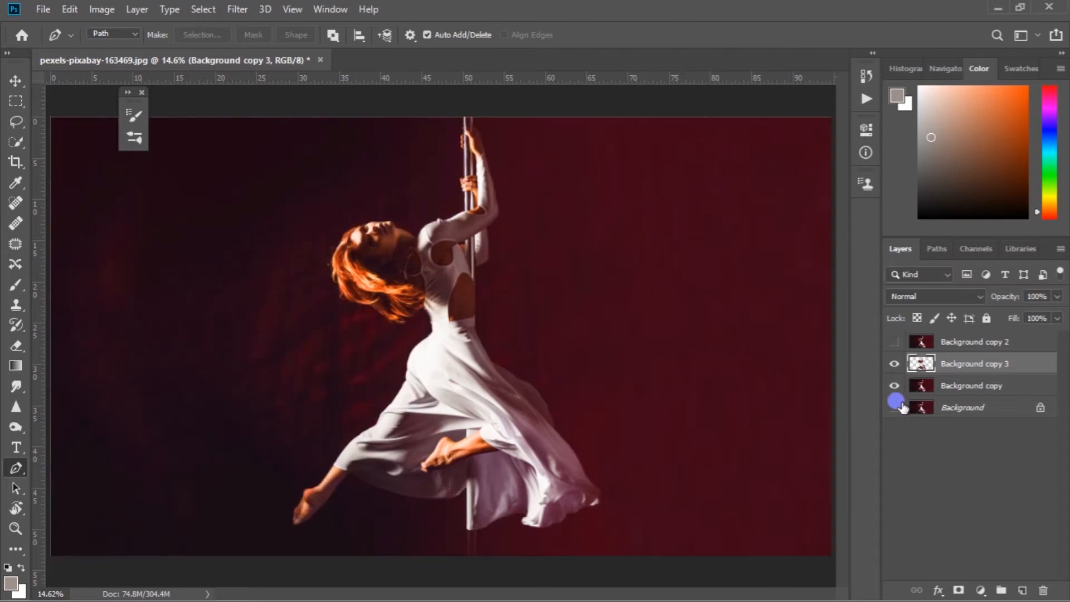
click(951, 388)
scroll(521, 407, down, 1)
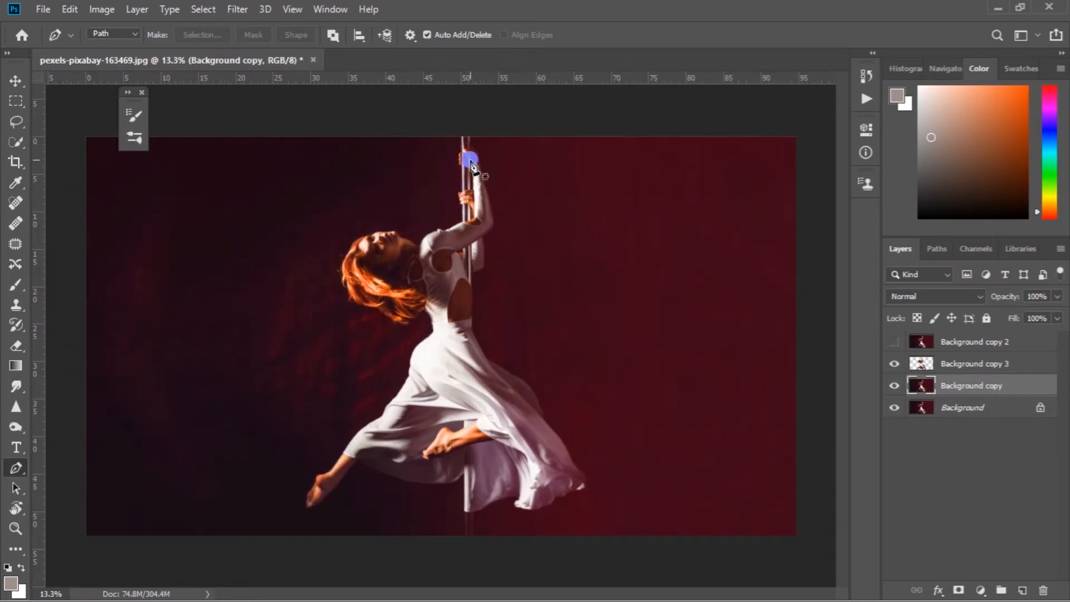
- Draw a loose Lasso selection around the whole dancer and pole on the Background copy layer
key(l)
scroll(442, 203, up, 1)
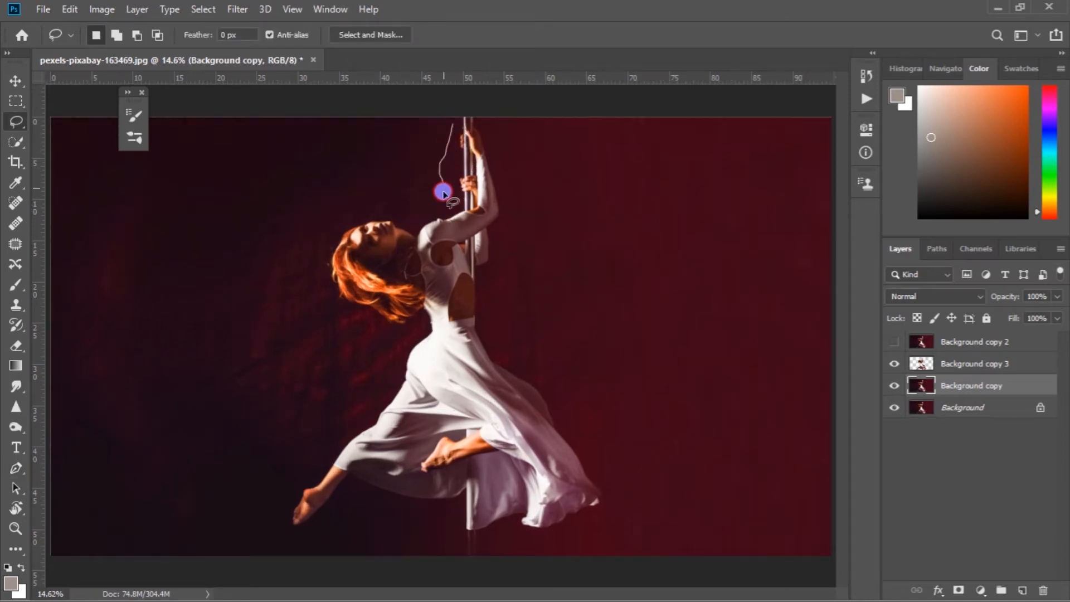
mouse_move(357, 322)
mouse_down()
mouse_move(407, 333)
mouse_move(452, 124)
mouse_up()
scroll(505, 240, up, 1)
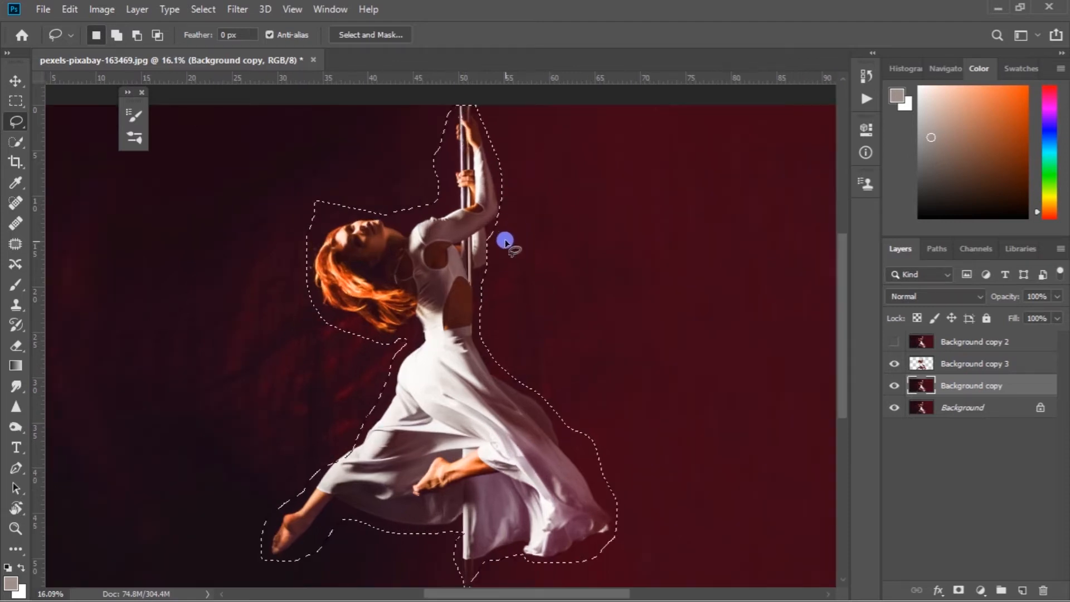
- Extend the loose selection around the sleeve behind the pole and the pole's lower end with the Lasso tool
scroll(505, 241, up, 5)
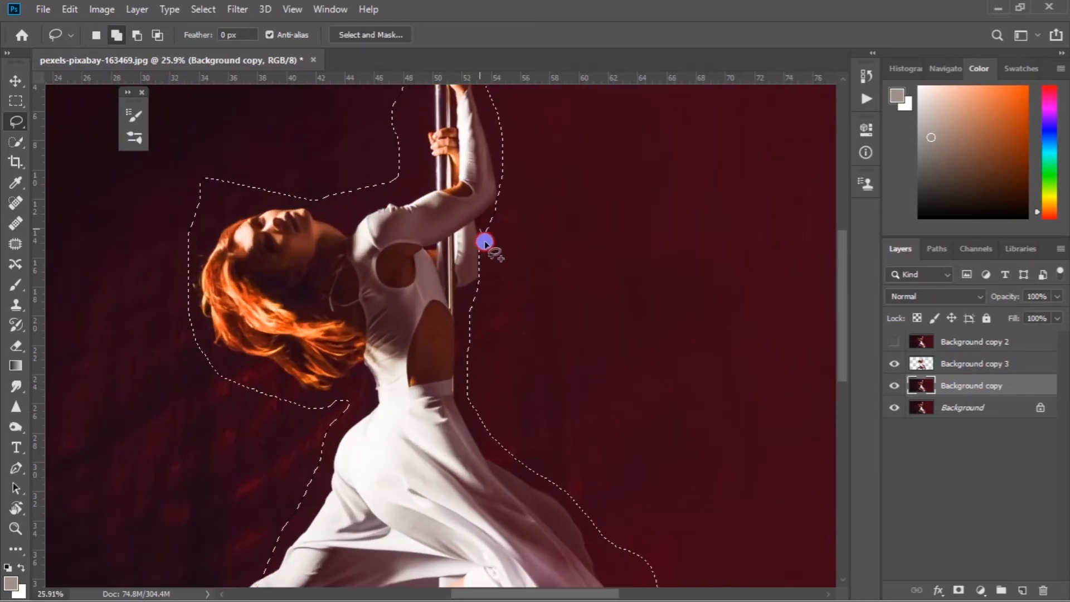
drag(475, 297, 468, 292)
scroll(406, 351, down, 5)
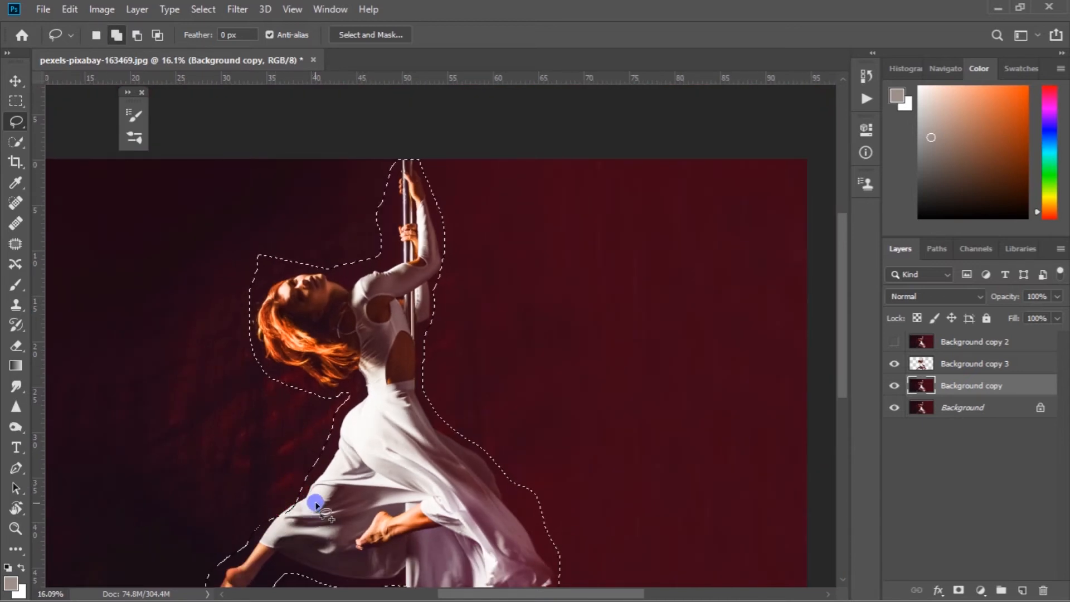
scroll(315, 505, up, 3)
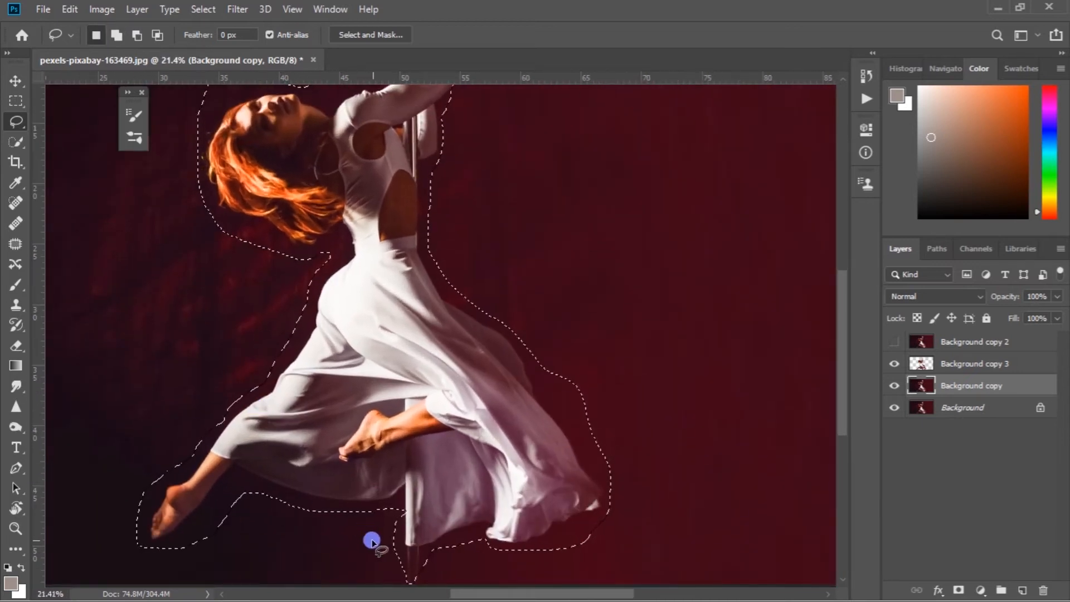
scroll(414, 511, down, 3)
mouse_move(404, 550)
mouse_down()
mouse_move(415, 575)
mouse_move(433, 545)
mouse_up()
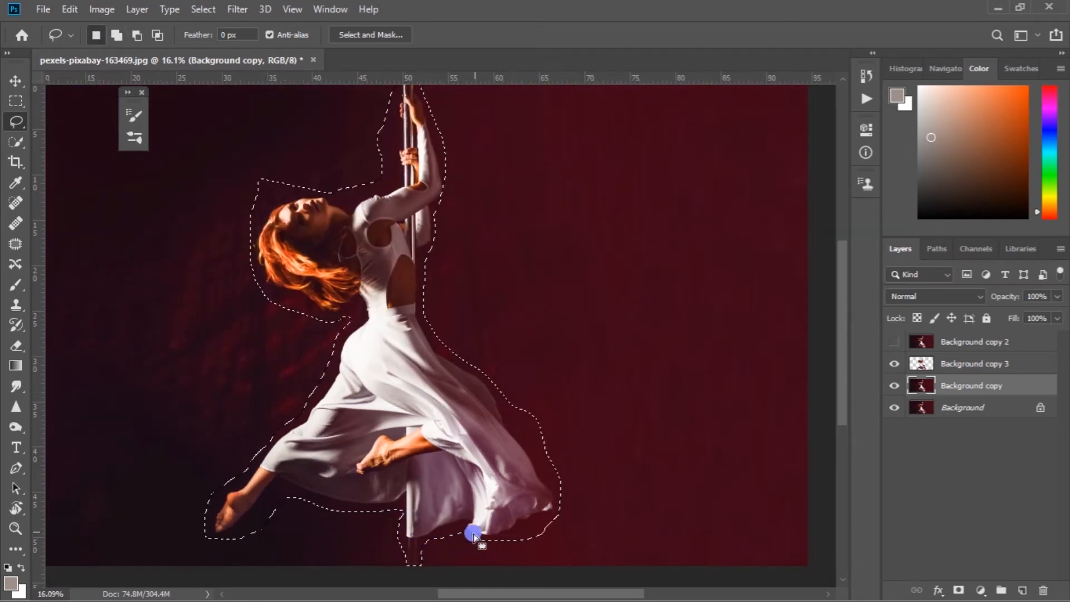
scroll(480, 531, up, 1)
scroll(464, 383, down, 2)
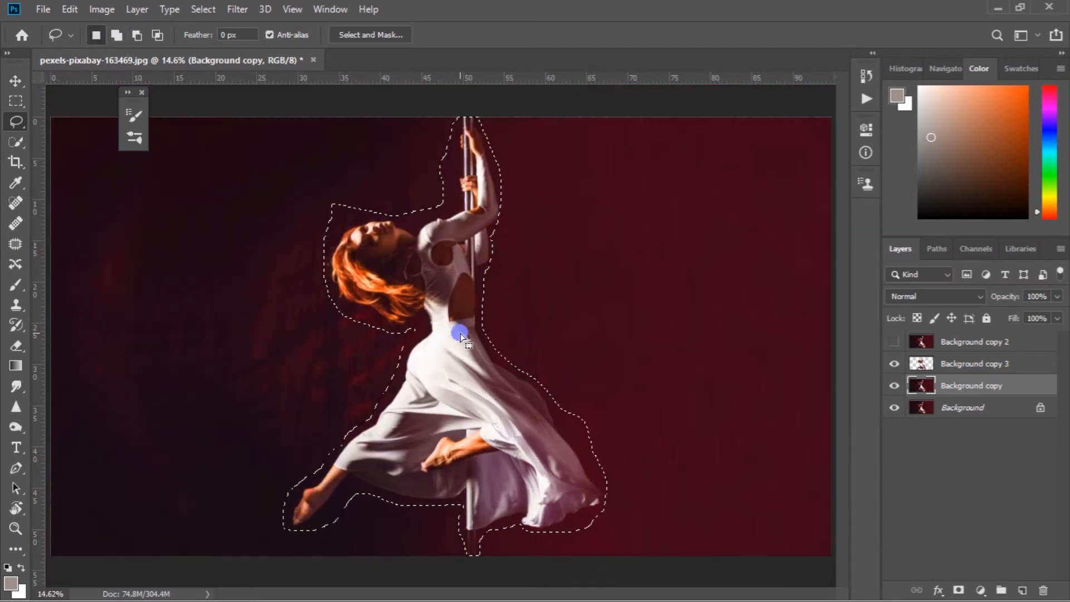
- Fill the selected dancer area on Background copy using Content-Aware with Color Adaptation, Normal mode and 100% opacity
key(ctrl+F5)
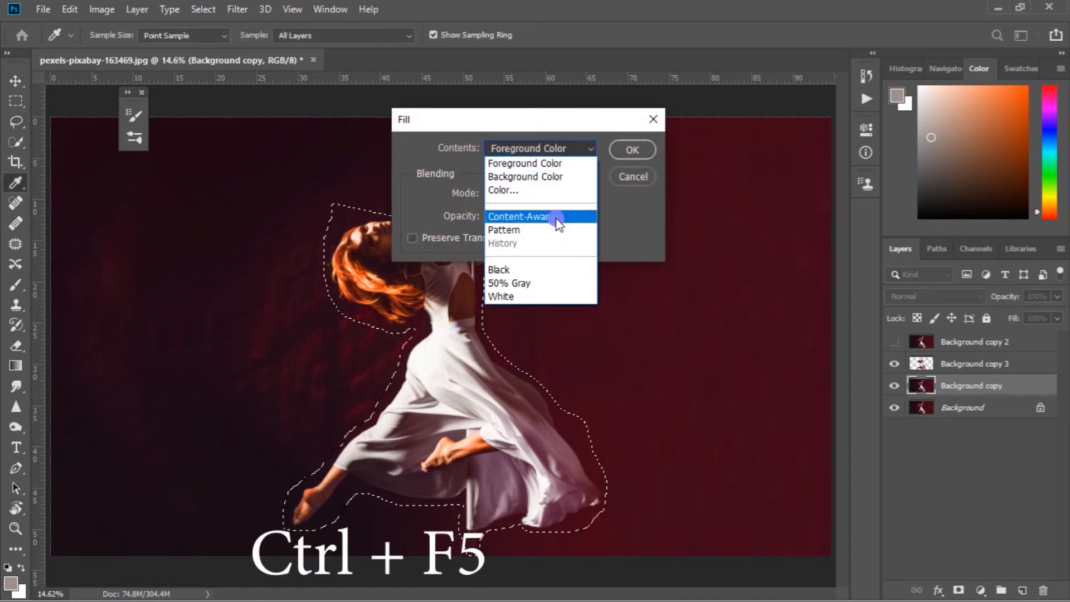
click(544, 218)
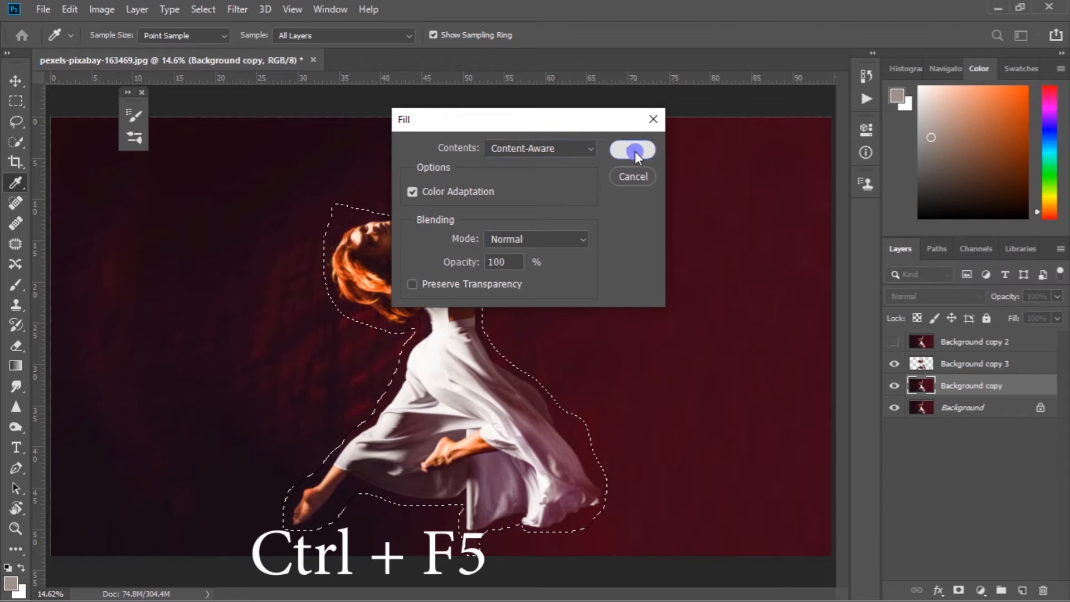
click(633, 150)
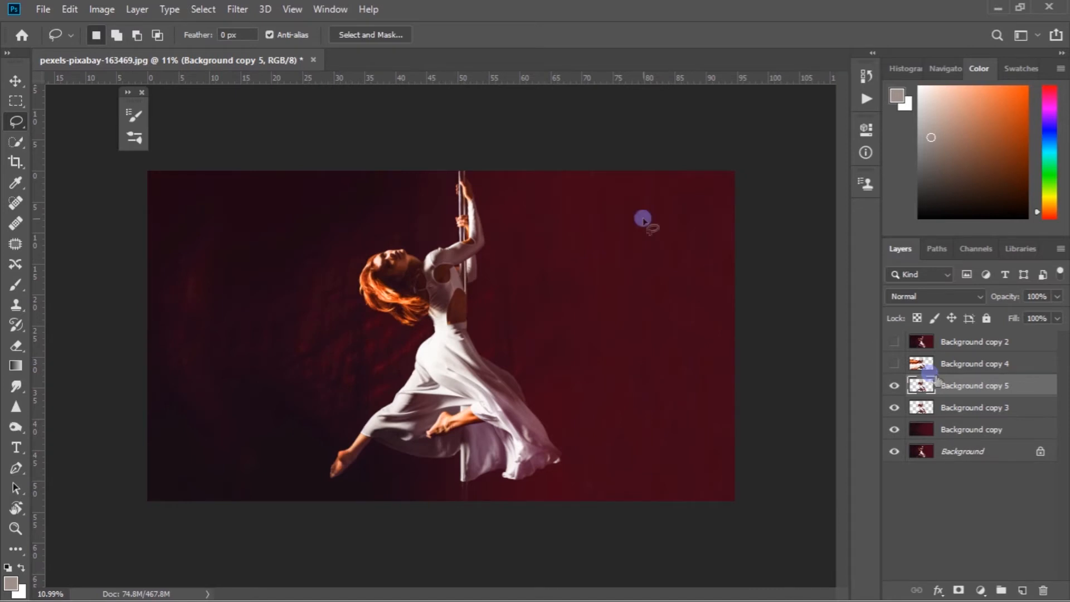
- Open Liquify on the Background copy 5 layer and stretch the hair and skirt toward the picture's left side with Forward Warp
click(231, 11)
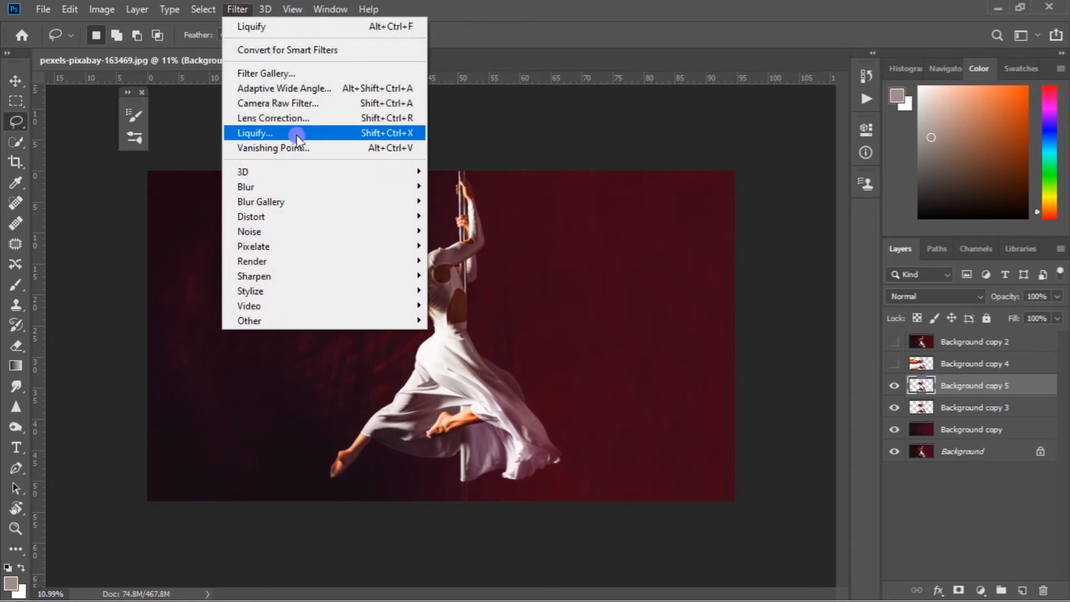
click(296, 137)
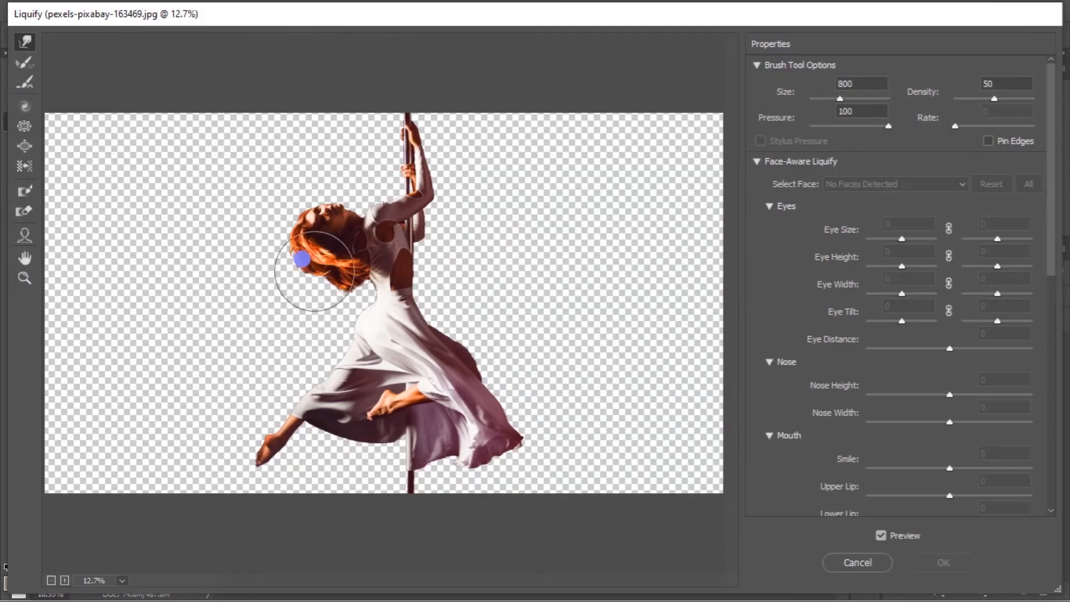
mouse_move(304, 258)
mouse_down()
mouse_move(246, 236)
mouse_move(274, 230)
mouse_move(256, 275)
mouse_move(265, 291)
mouse_move(294, 286)
mouse_move(277, 320)
mouse_move(275, 375)
mouse_move(294, 353)
mouse_move(181, 399)
mouse_move(334, 310)
mouse_move(326, 300)
mouse_up()
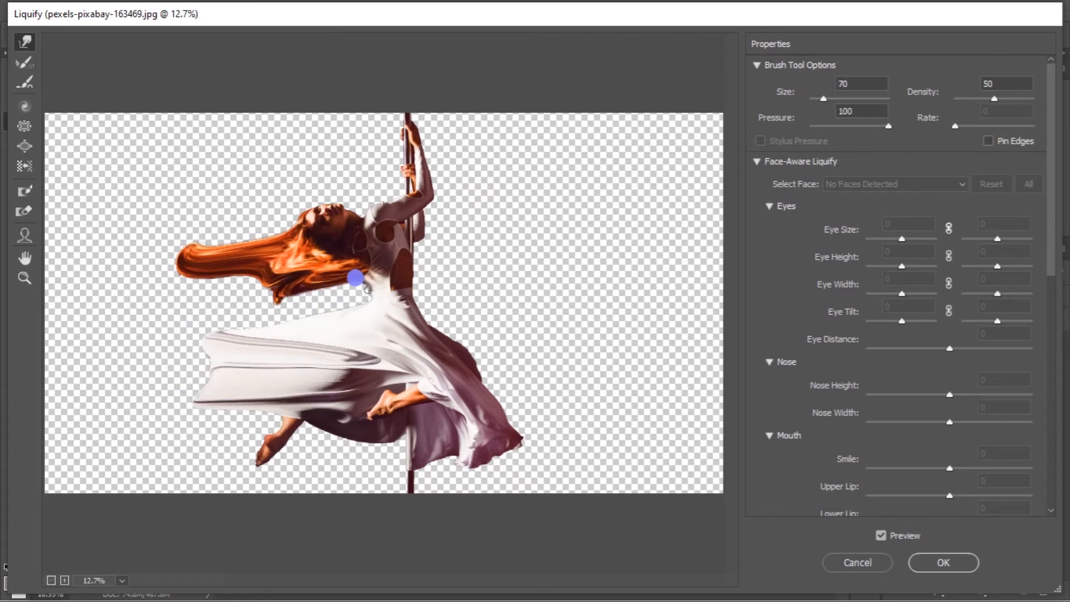
- Pull the upper dress and skirt edges outward into long streaks with Forward Warp, enlarging the brush from size 300
mouse_move(347, 308)
mouse_down()
mouse_move(281, 312)
mouse_move(395, 303)
mouse_move(283, 282)
mouse_up()
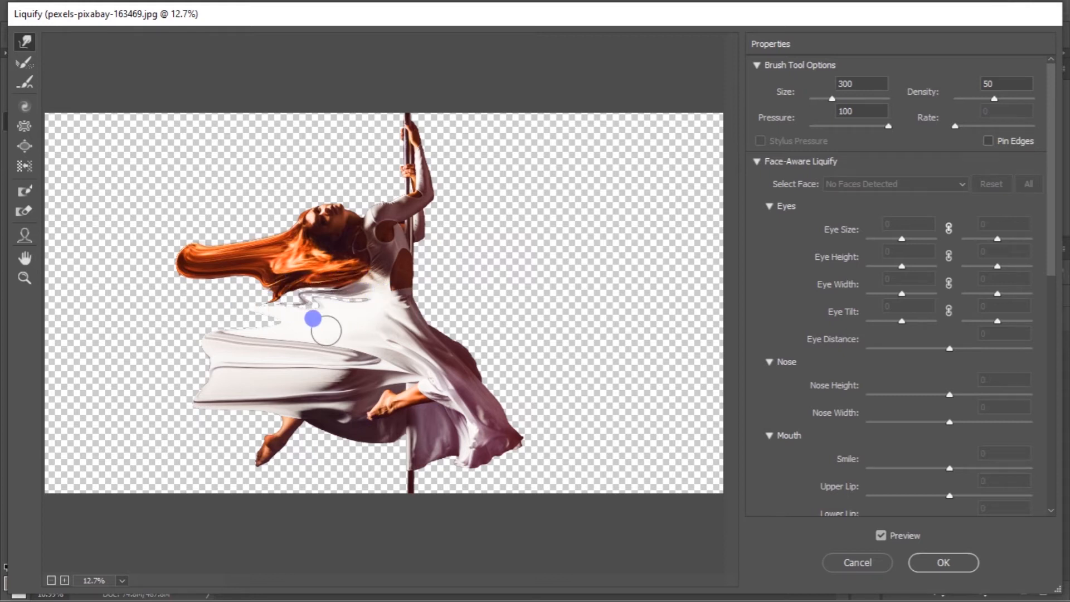
scroll(306, 304, up, 5)
mouse_move(339, 303)
mouse_down()
mouse_move(264, 300)
mouse_move(322, 303)
mouse_move(244, 304)
mouse_move(170, 323)
mouse_up()
key(bracketright)
key(bracketright)
drag(254, 336, 147, 347)
- Pull the hair, dress edge and extended foot farther outward with Forward Warp, enlarging the brush to size 500
mouse_move(200, 490)
mouse_down()
mouse_move(176, 486)
mouse_move(189, 487)
mouse_move(152, 510)
mouse_move(204, 491)
mouse_move(126, 489)
mouse_up()
mouse_move(296, 267)
mouse_down()
mouse_move(162, 285)
mouse_move(44, 267)
mouse_up()
mouse_move(278, 258)
mouse_down()
mouse_move(158, 246)
mouse_move(308, 238)
mouse_move(263, 250)
mouse_move(153, 238)
mouse_move(304, 233)
mouse_move(166, 342)
mouse_move(225, 368)
mouse_move(212, 415)
mouse_move(274, 411)
mouse_move(206, 392)
mouse_up()
- Stretch the extended foot and lower leg into long horizontal streaks with Forward Warp at brush size 250
key(ctrl+plus)
key(ctrl+plus)
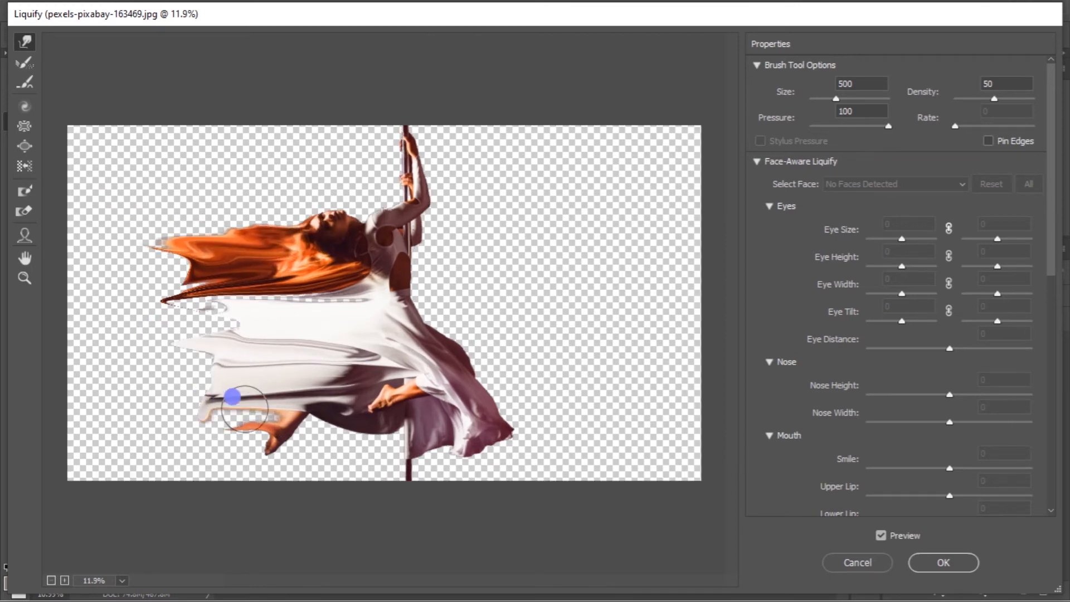
key(bracketleft)
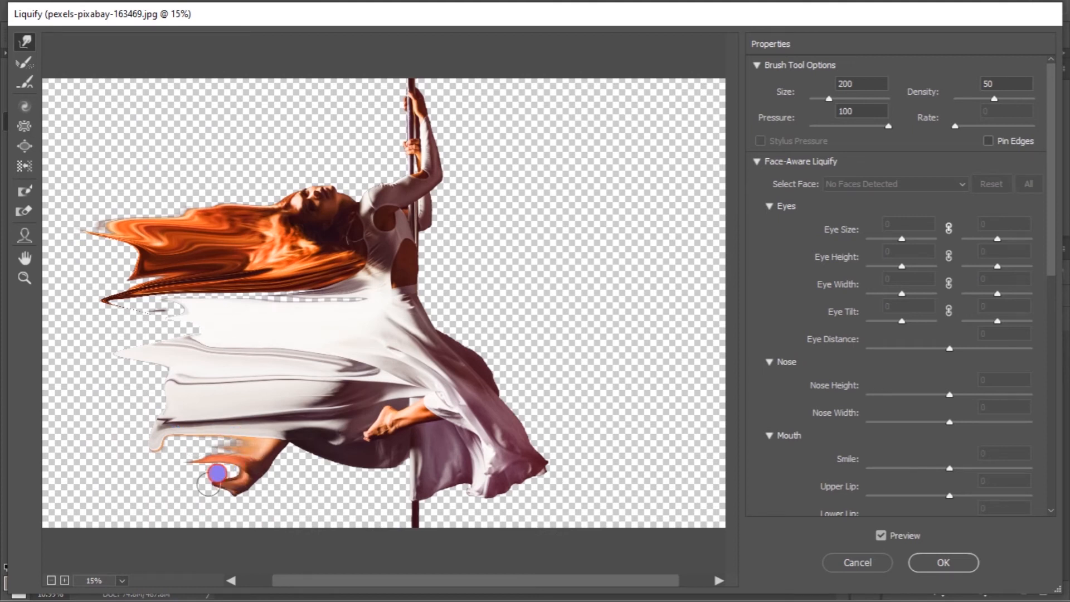
key(bracketright)
mouse_move(244, 449)
mouse_down()
mouse_move(154, 467)
mouse_move(208, 461)
mouse_move(181, 437)
mouse_move(148, 453)
mouse_up()
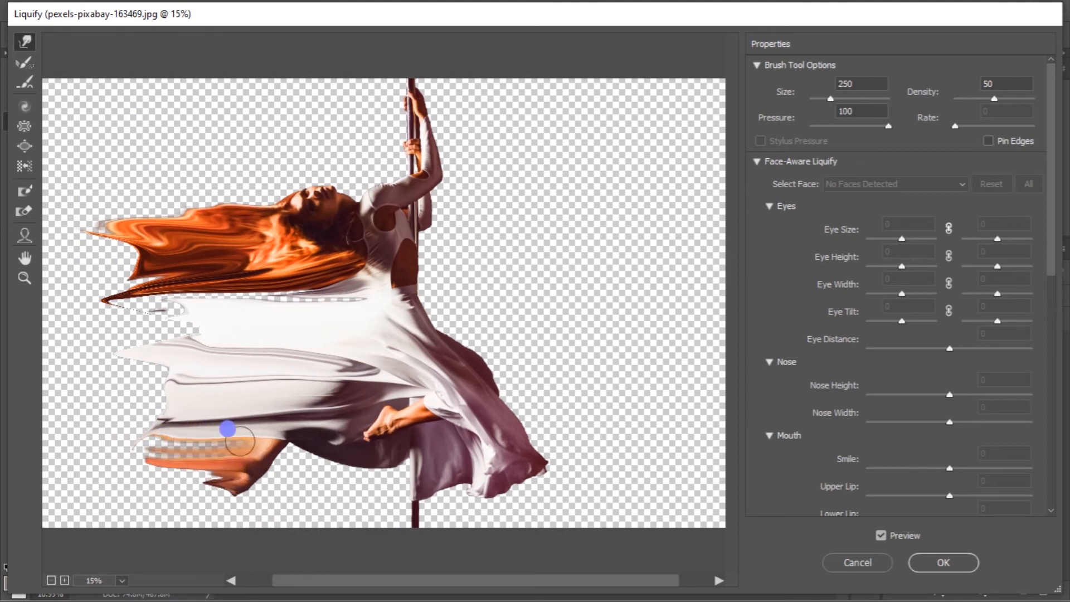
drag(256, 447, 178, 446)
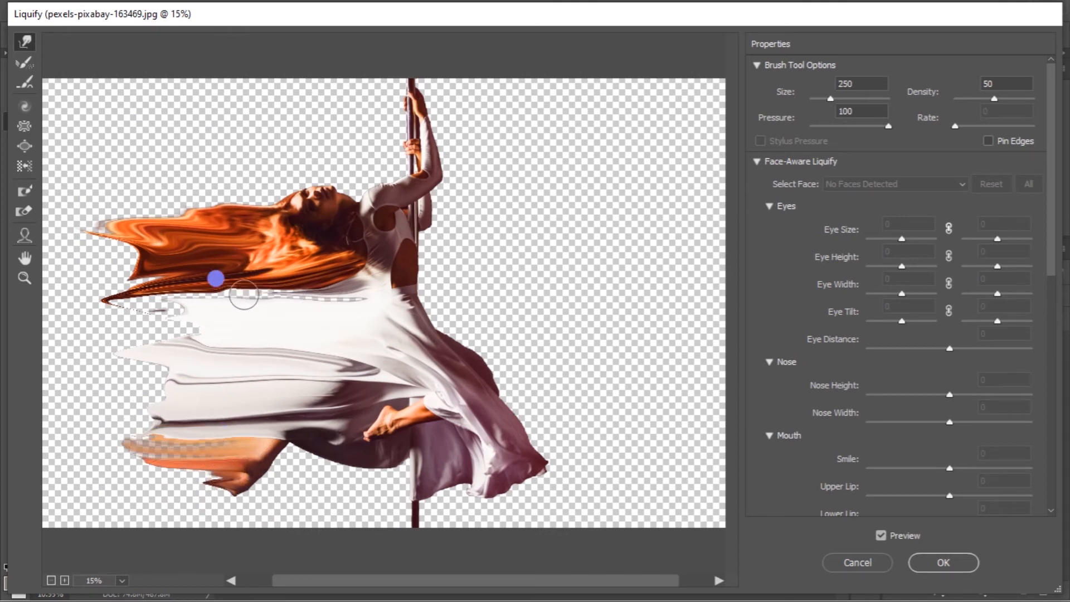
- Close the transparent gap between the stretched hair and the upper dress with Forward Warp at size 250
drag(249, 289, 278, 301)
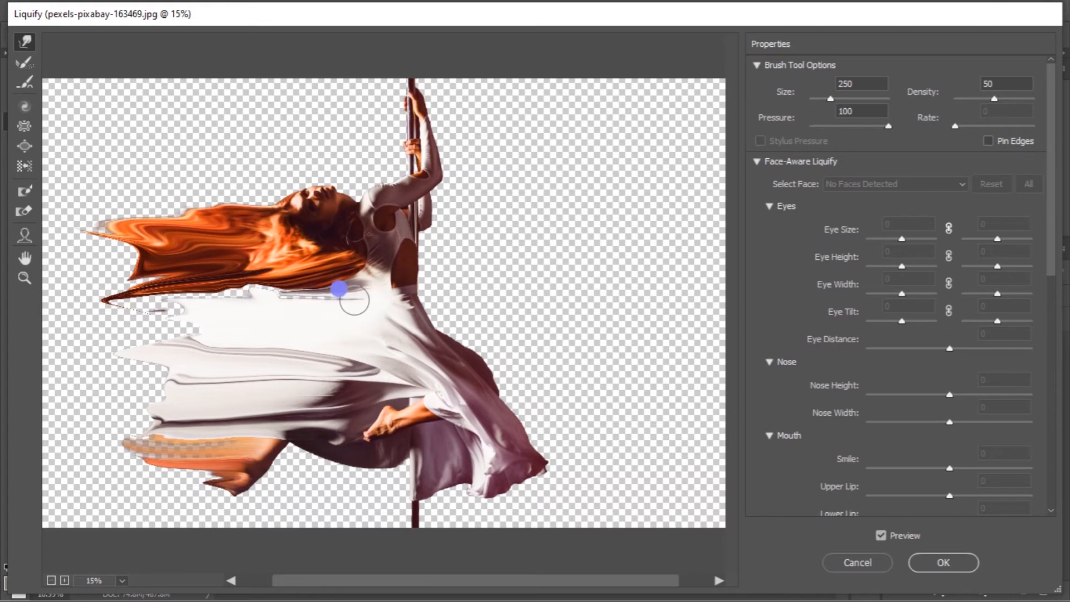
drag(281, 284, 186, 301)
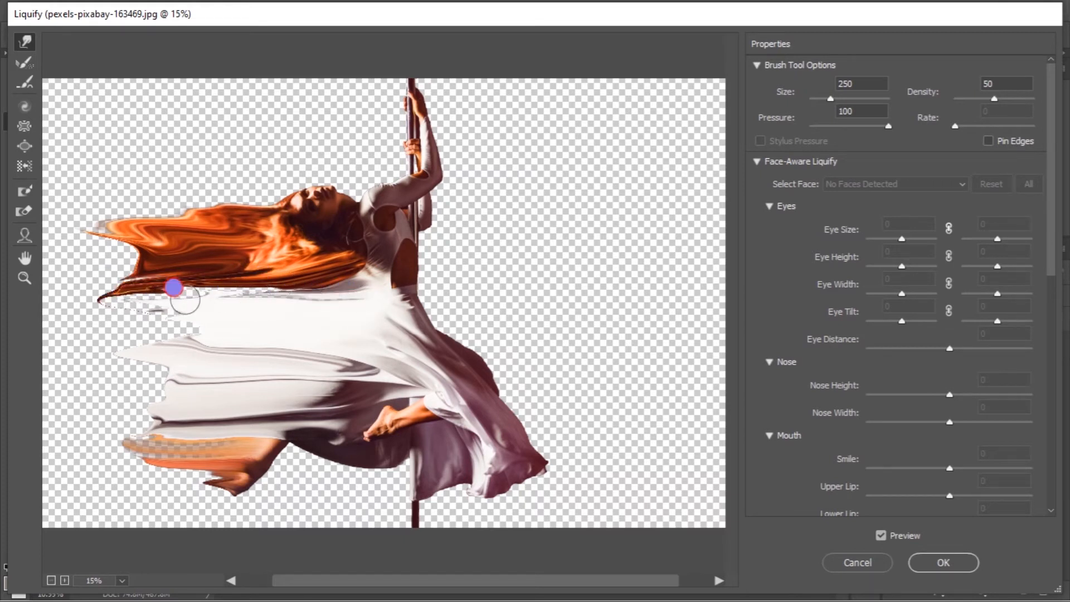
key(ctrl+minus)
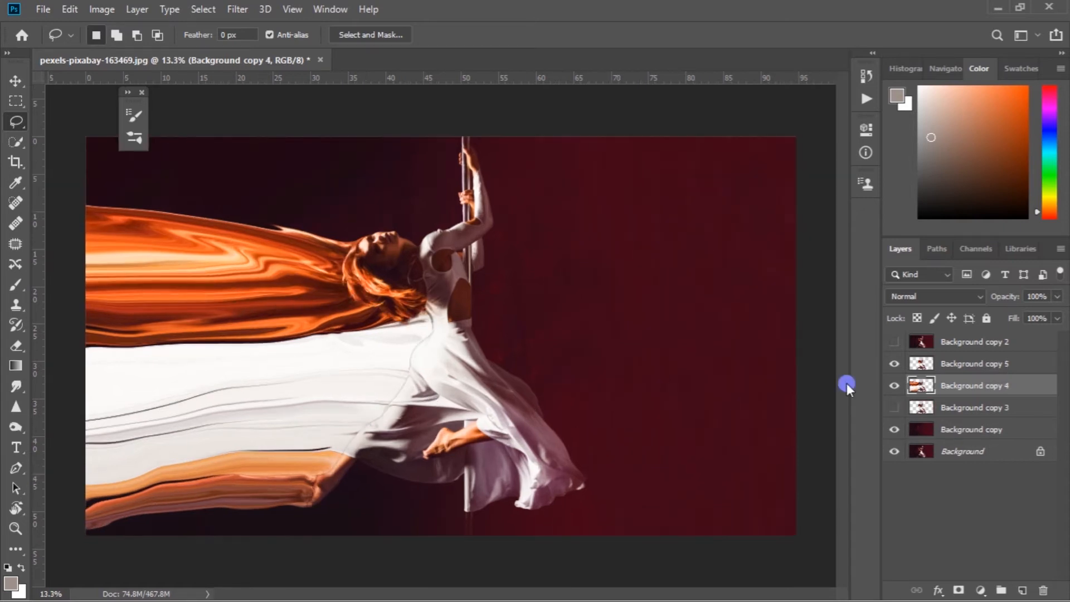
- Add a black layer mask to Background copy 4 and a white layer mask to Background copy 5
alt+click(958, 589)
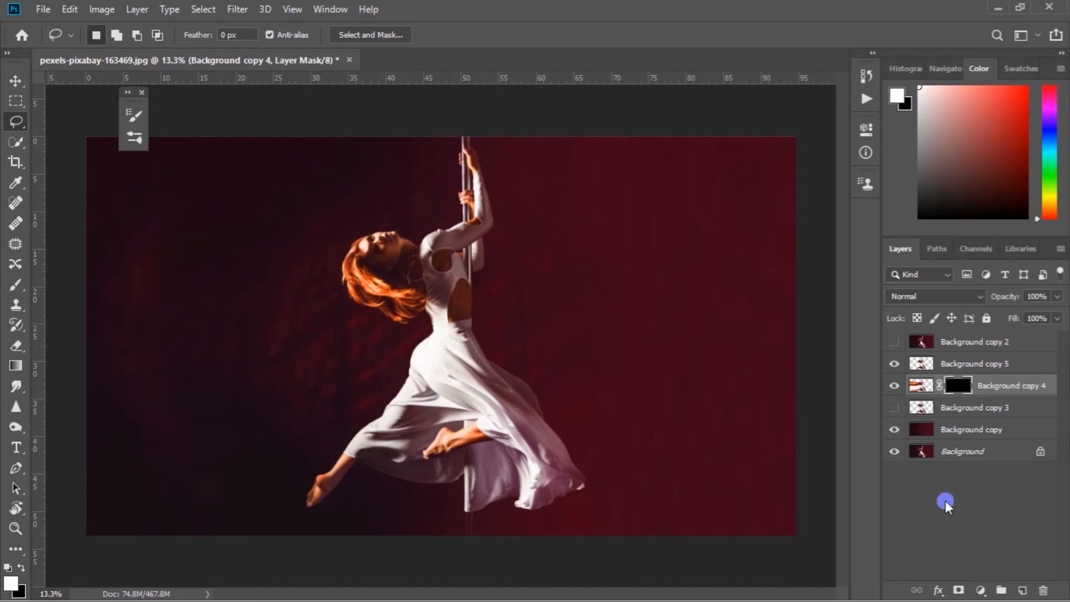
click(954, 368)
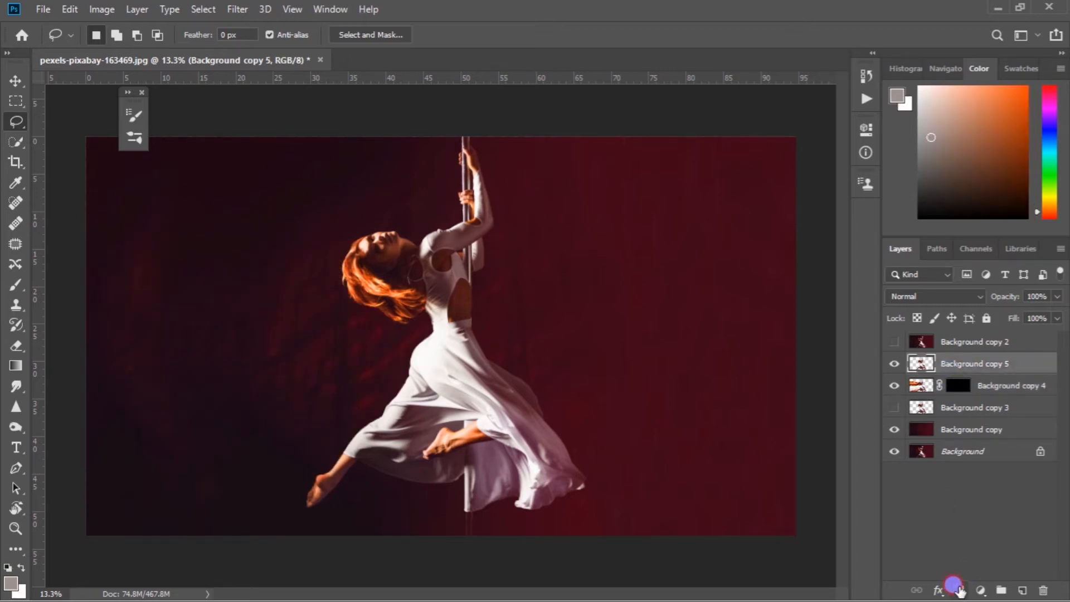
click(959, 590)
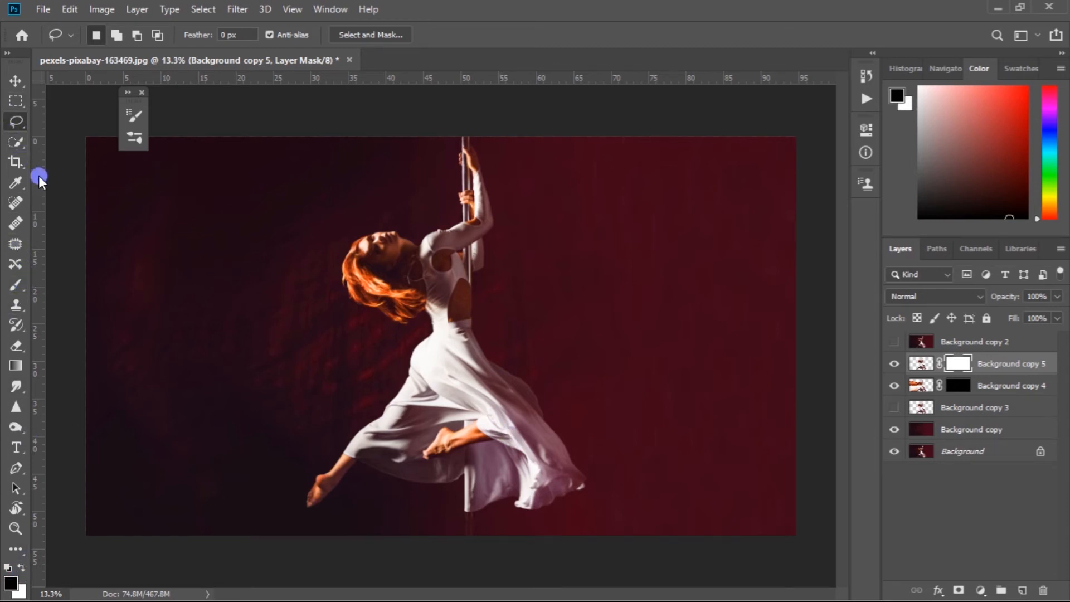
- Set up the 105 px dotted brush tip at 153 px, 5° angle and 66% spacing, with Shape Dynamics and Scattering enabled
key(b)
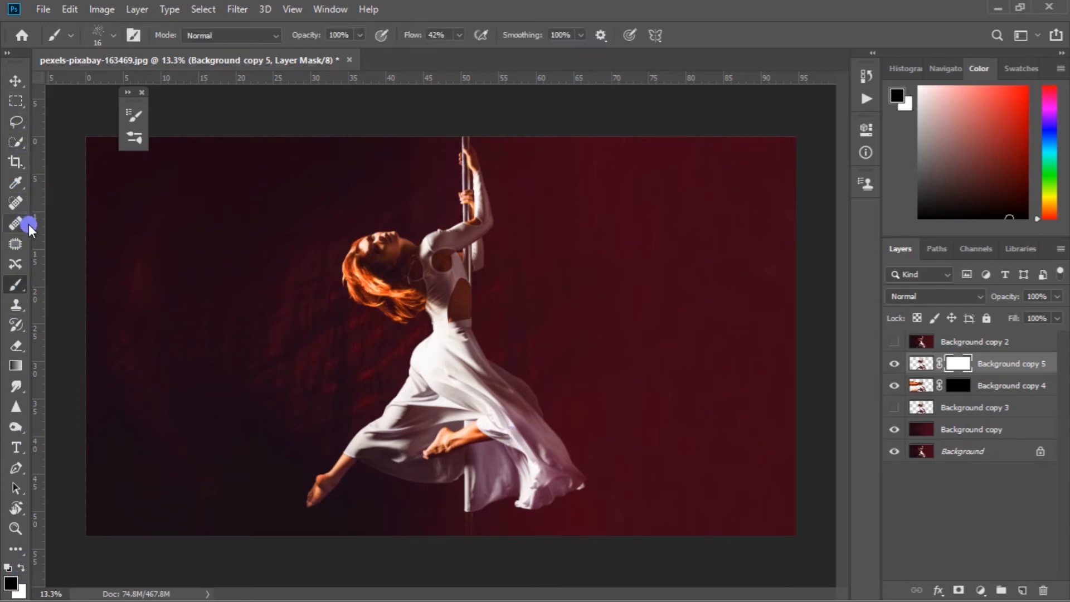
click(136, 32)
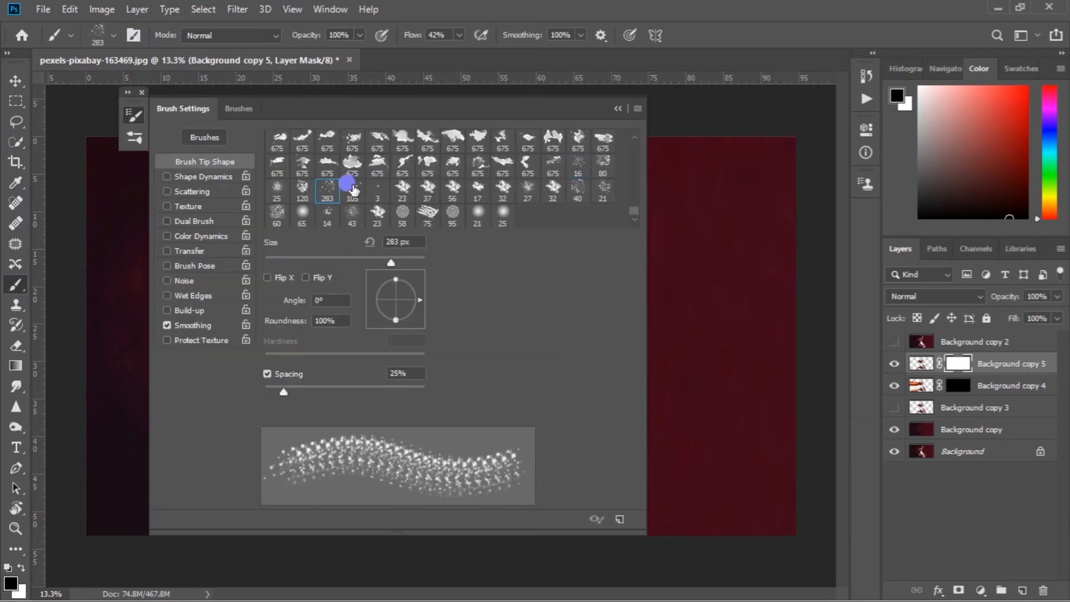
click(352, 188)
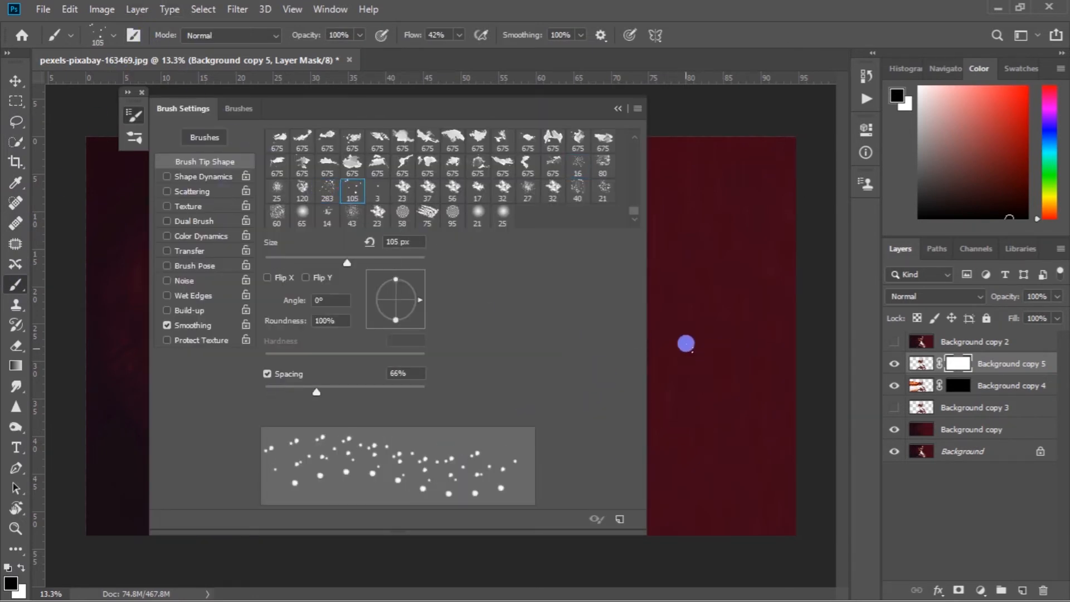
mouse_move(320, 403)
mouse_down()
mouse_move(336, 393)
mouse_move(281, 387)
mouse_up()
click(166, 176)
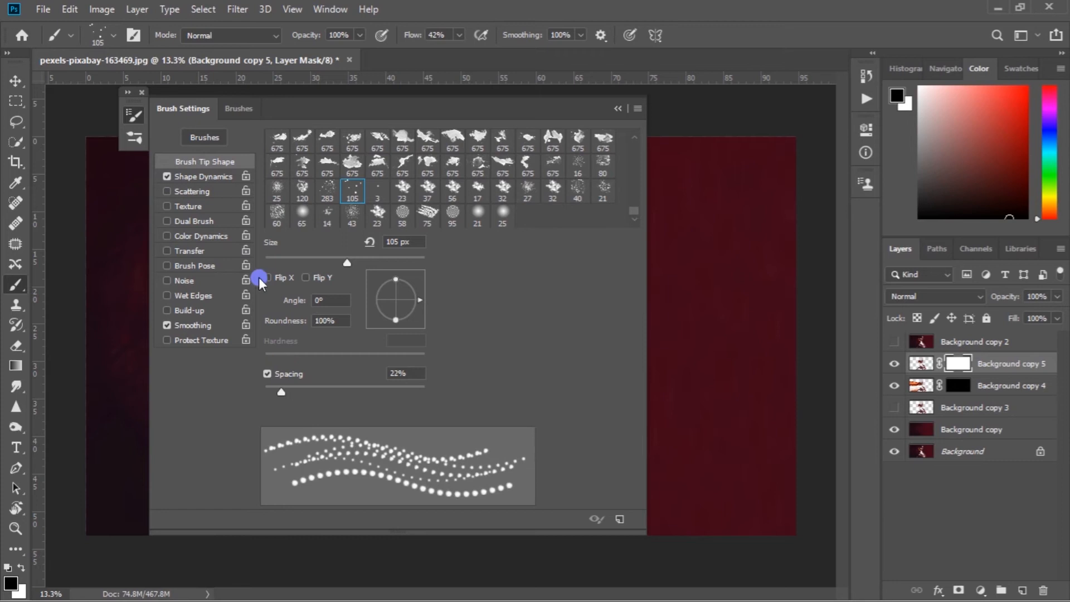
drag(420, 300, 415, 293)
mouse_move(278, 386)
mouse_down()
mouse_move(269, 387)
mouse_move(390, 389)
mouse_move(348, 384)
mouse_up()
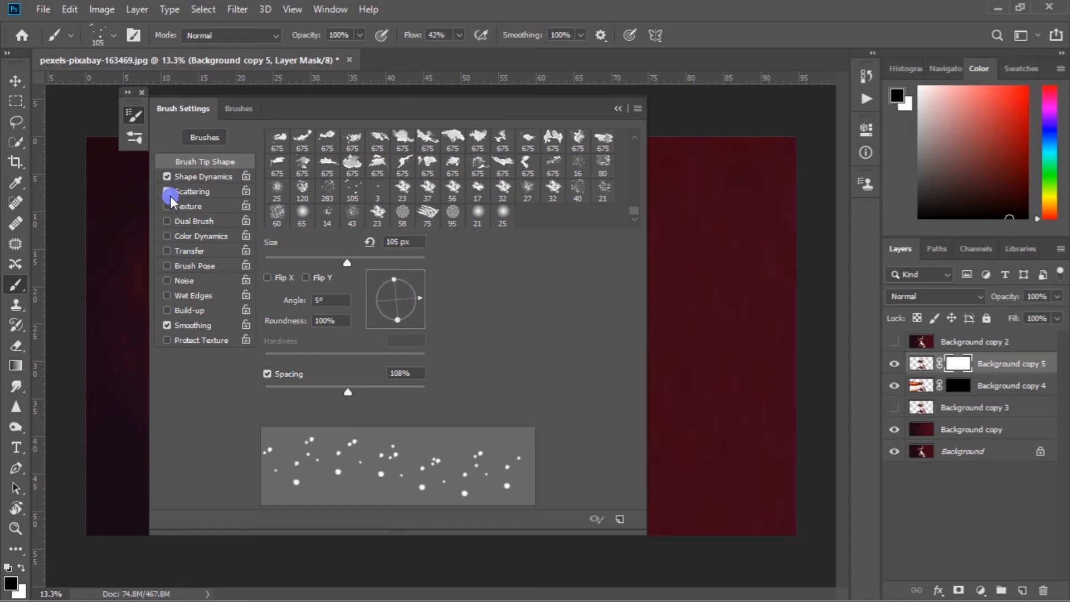
drag(350, 391, 317, 390)
drag(366, 269, 363, 269)
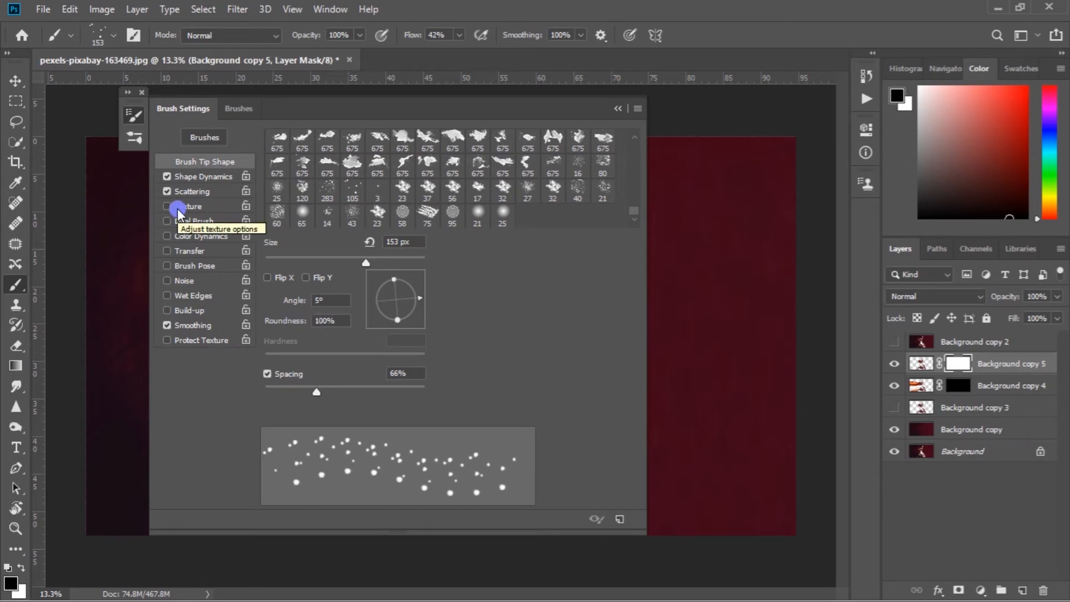
double_click(614, 108)
- Raise the brush flow to 100% and mask small dots out of the hair's outer edge on Background copy 5
scroll(322, 246, up, 6)
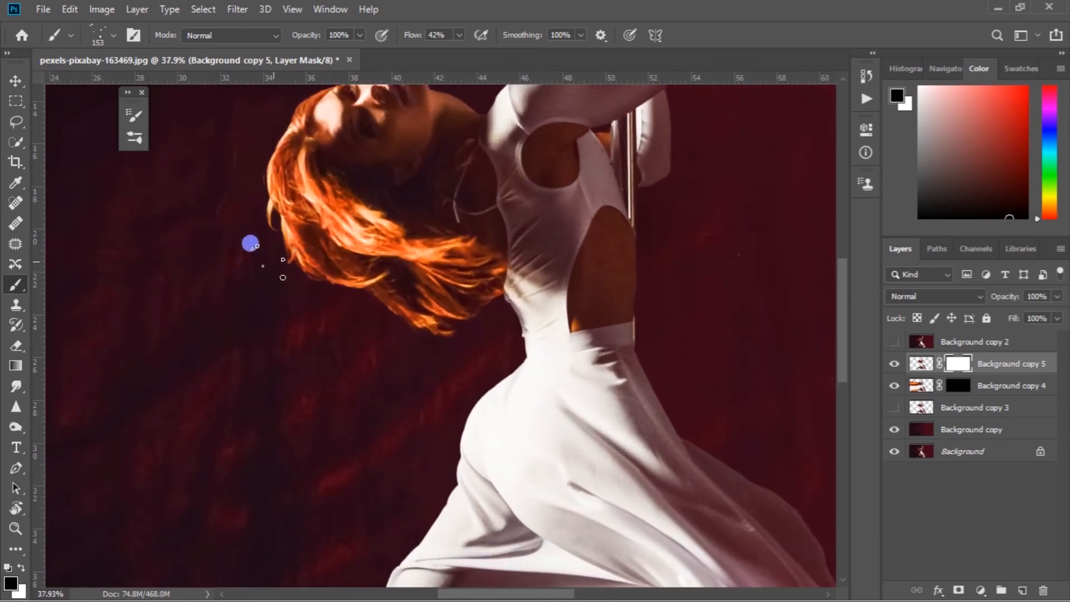
click(461, 36)
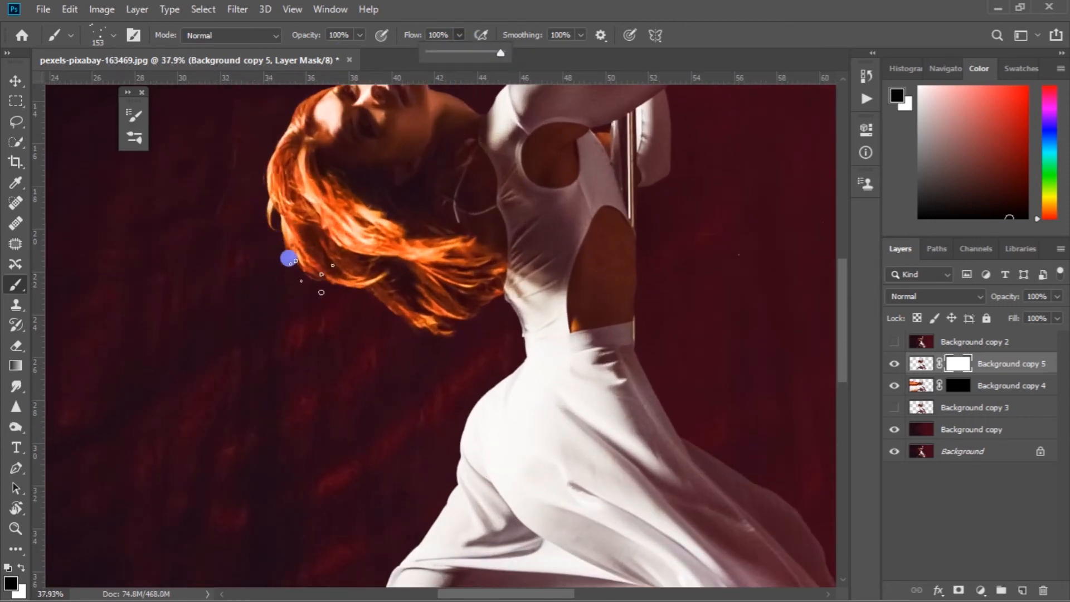
click(310, 275)
key(bracketleft)
key(bracketleft)
key(bracketleft)
scroll(296, 262, up, 1)
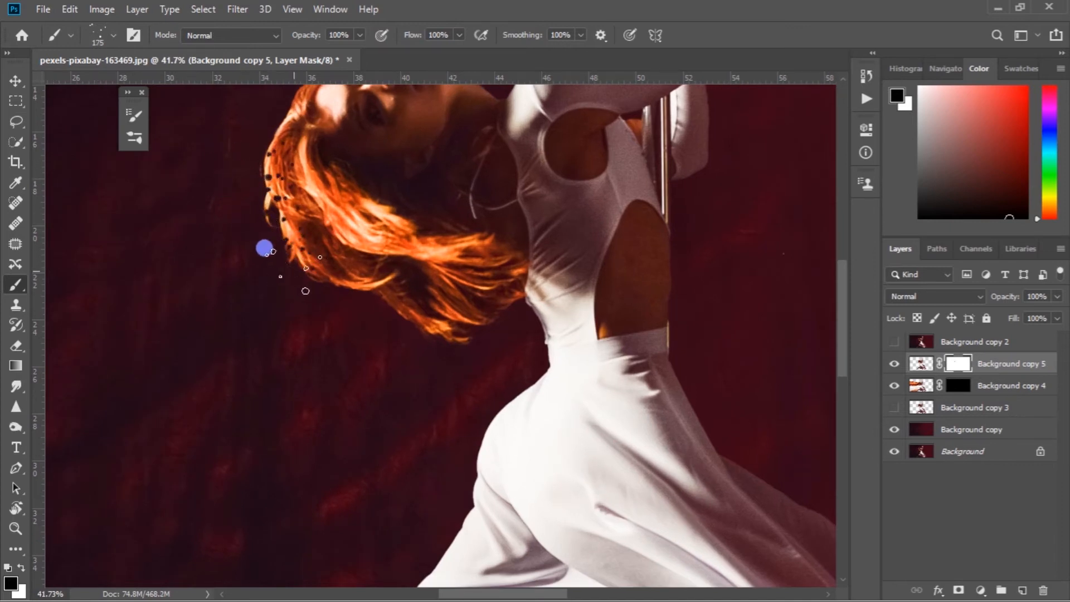
- Switch to the 283 px splatter brush tip with -17° angle, 54% spacing, Scattering on and Shape Dynamics off
click(134, 35)
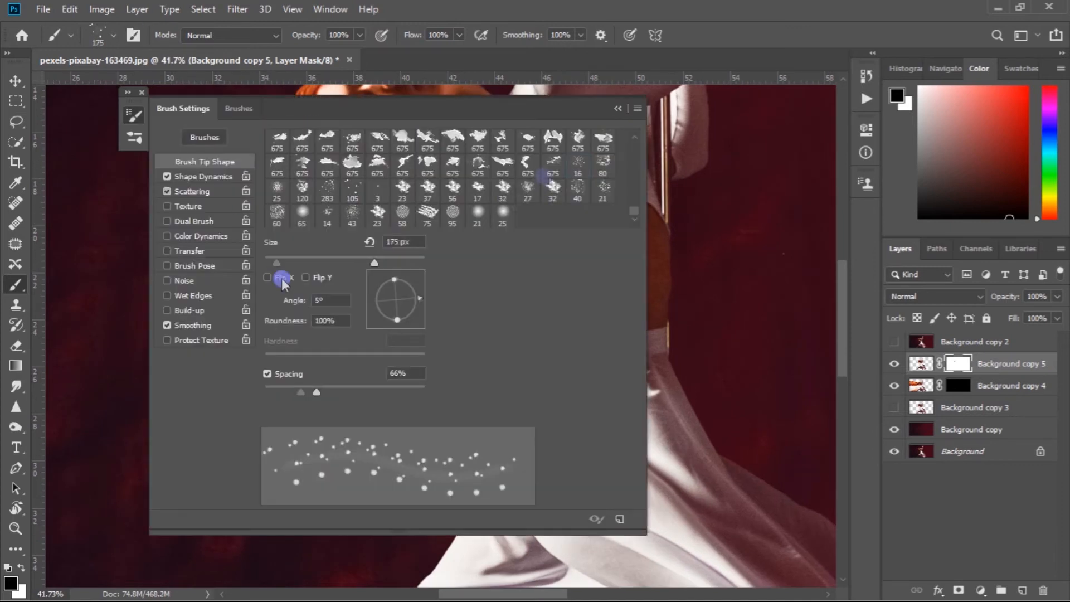
click(600, 174)
click(326, 189)
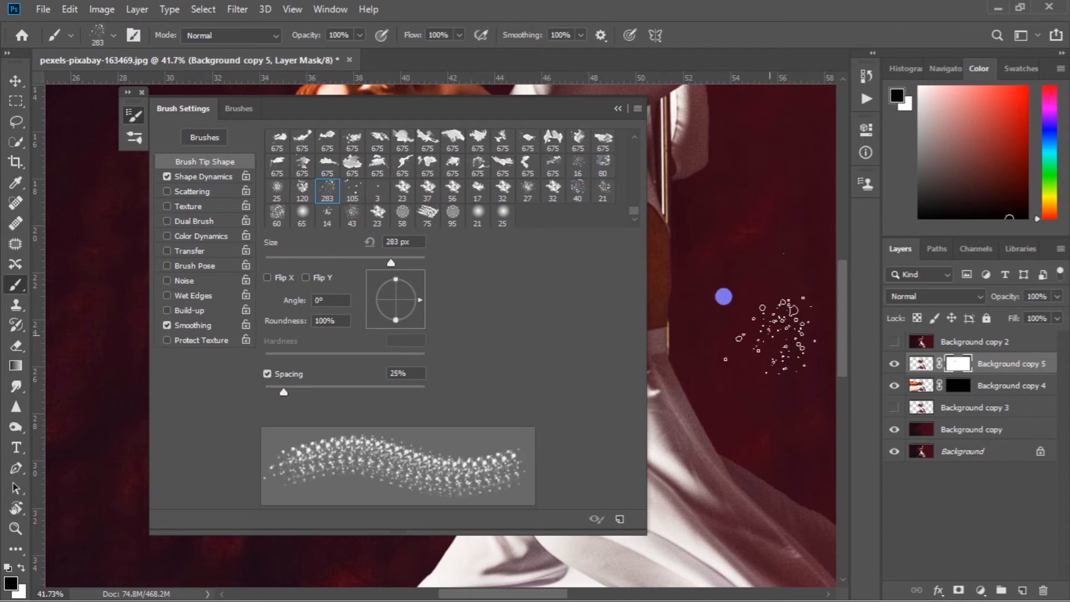
drag(284, 392, 308, 399)
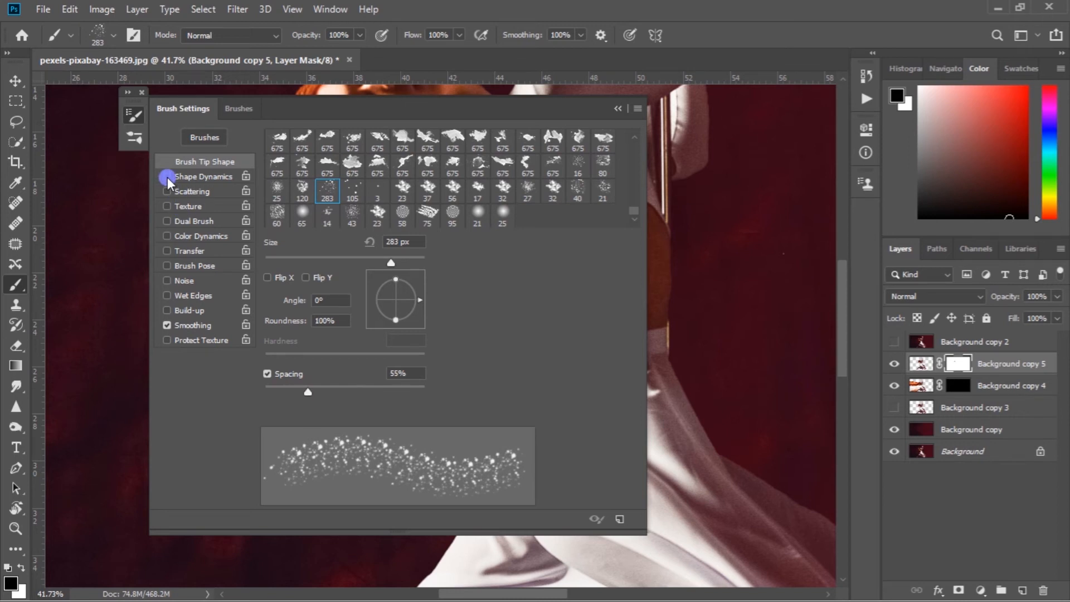
drag(305, 394, 307, 393)
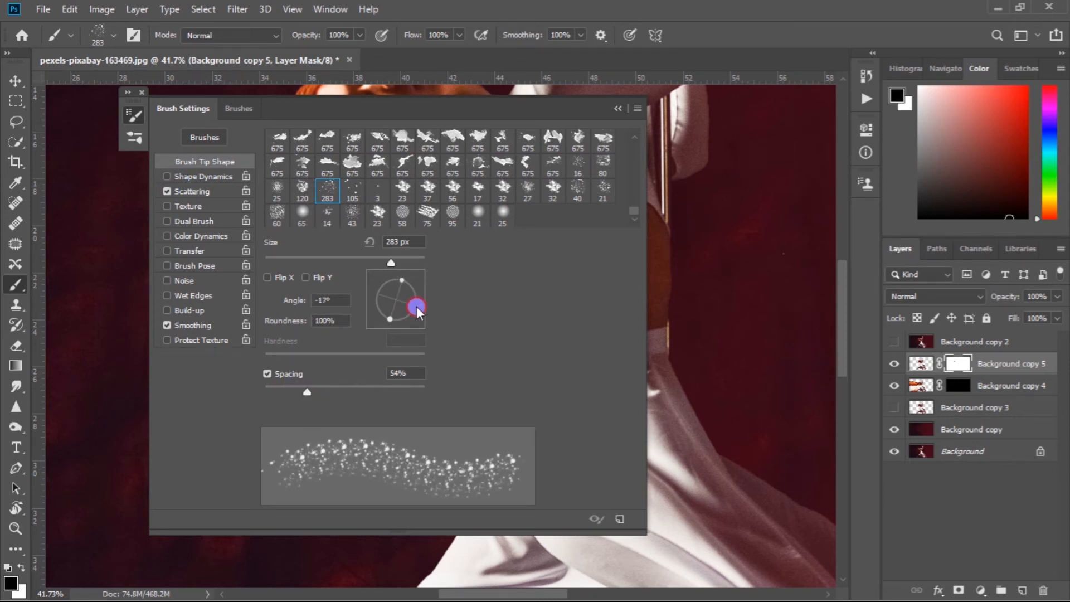
key(F5)
- Mask splatter specks out of the hair's outer and lower edges on Background copy 5, varying the brush size between 175 and 400
mouse_move(304, 299)
mouse_down()
mouse_move(358, 311)
mouse_move(418, 370)
mouse_move(324, 292)
mouse_up()
scroll(257, 174, down, 1)
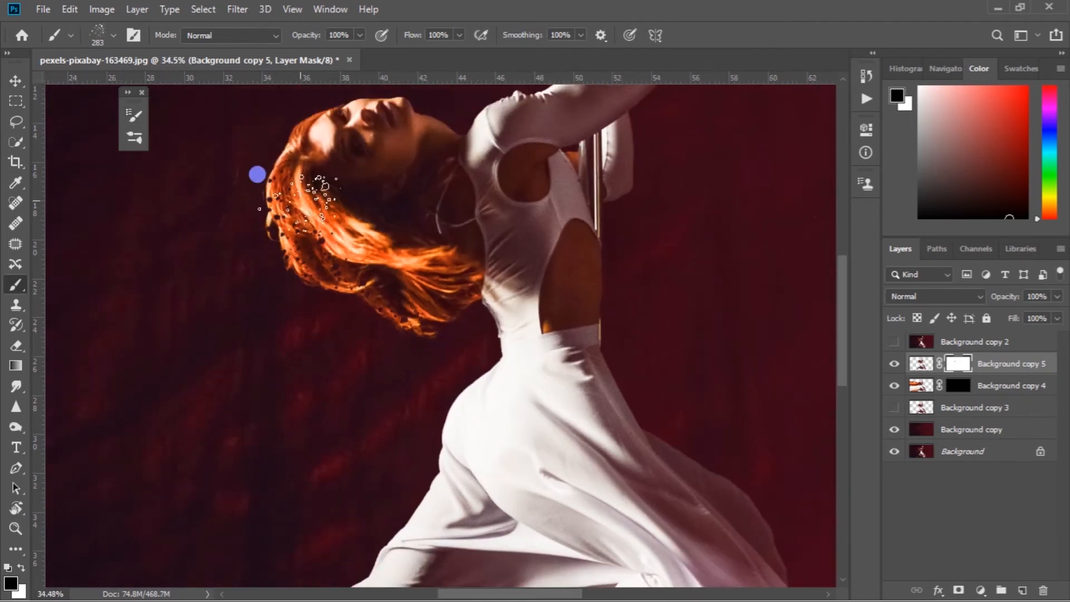
scroll(296, 233, up, 1)
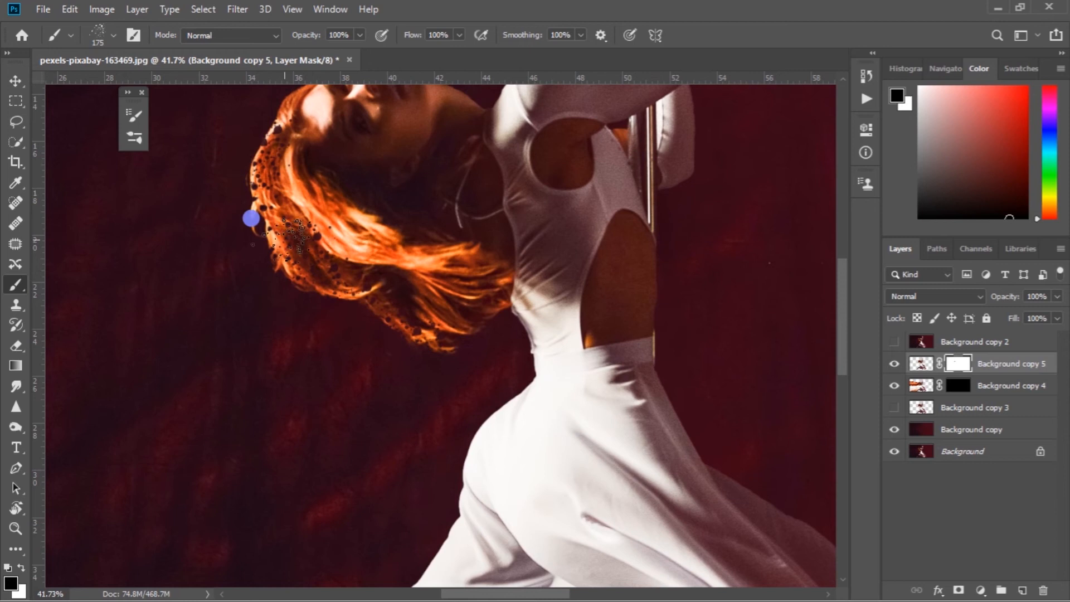
key(bracketright)
click(302, 296)
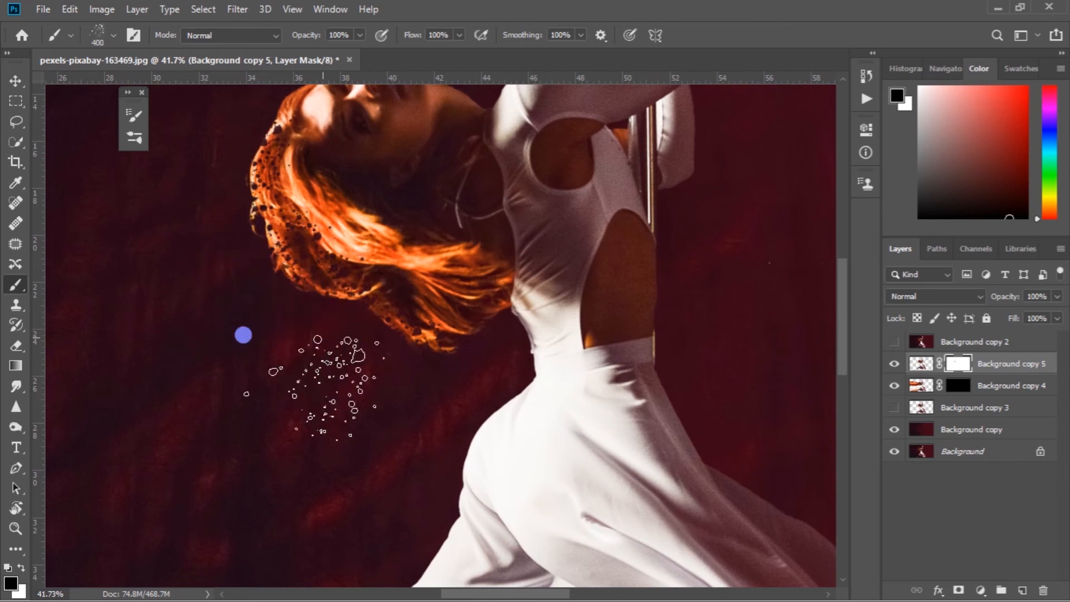
- Mask splatter specks along the dress's edge from the lower back down to the skirt hem at brush size 400
drag(389, 306, 402, 327)
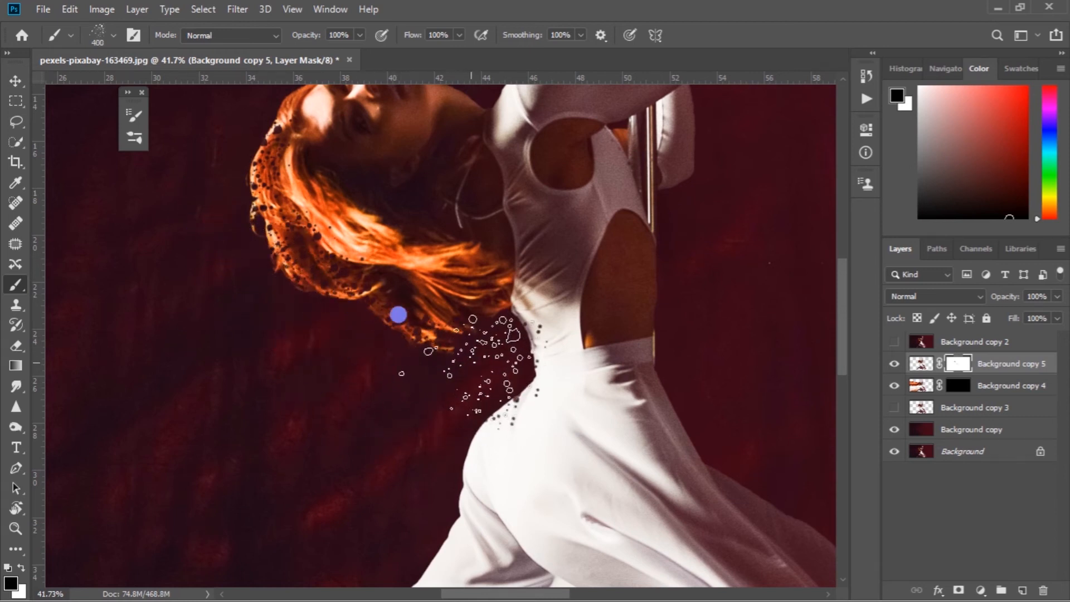
scroll(352, 375, down, 2)
drag(426, 447, 399, 469)
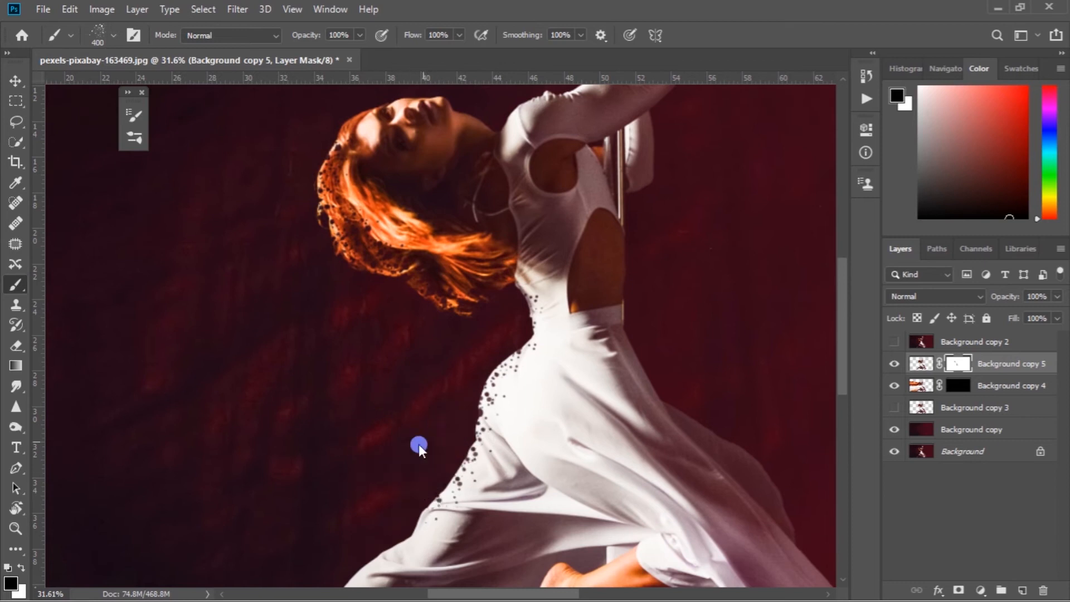
drag(414, 516, 417, 478)
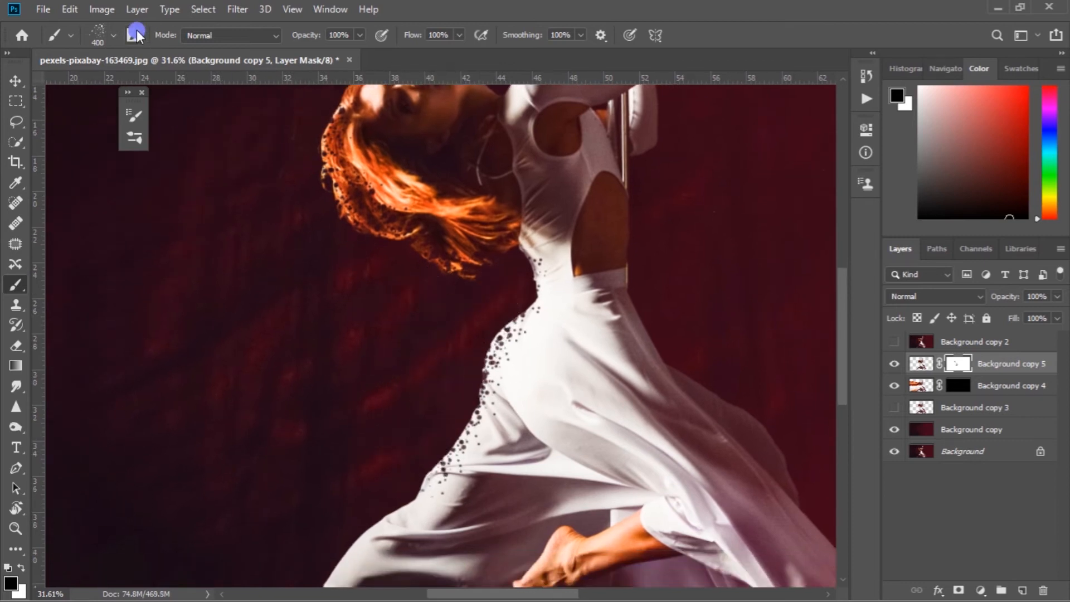
scroll(277, 210, down, 2)
scroll(306, 342, up, 1)
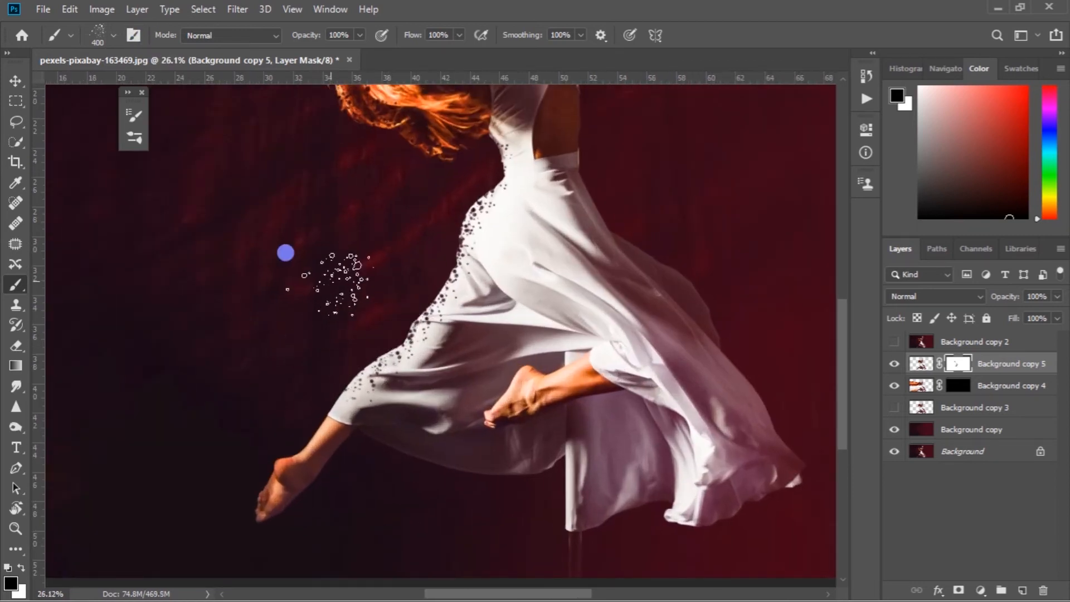
- Paint black splatter specks on the Background copy 5 mask along the extended leg, foot and adjoining skirt edge
scroll(299, 390, up, 1)
drag(262, 421, 299, 354)
scroll(288, 370, up, 1)
mouse_move(225, 364)
mouse_down()
mouse_move(206, 385)
mouse_move(217, 348)
mouse_move(256, 302)
mouse_move(272, 318)
mouse_move(297, 270)
mouse_move(363, 217)
mouse_move(403, 156)
mouse_up()
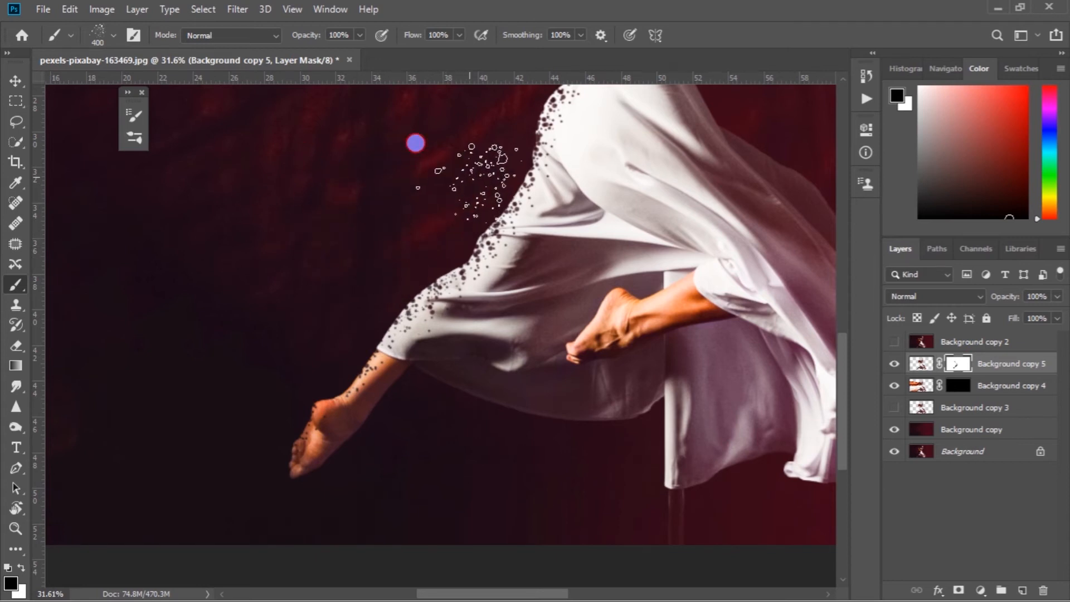
- Deepen the masked speckling along the hip and the back edge of the skirt with the size 400 splatter brush
scroll(470, 182, down, 2)
scroll(473, 193, up, 1)
drag(473, 193, 437, 277)
drag(453, 211, 414, 269)
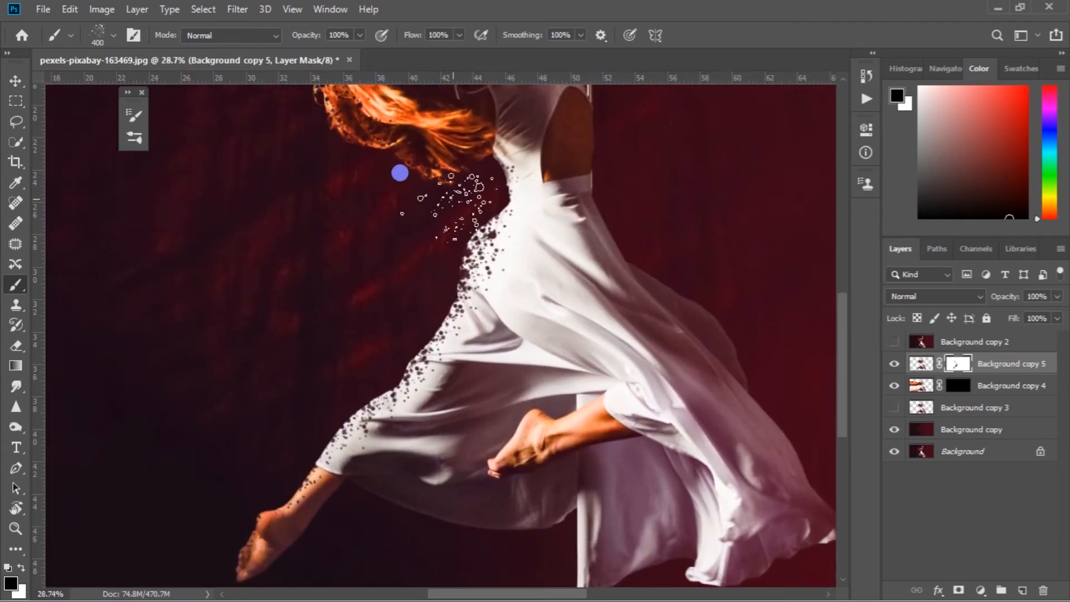
drag(461, 195, 410, 324)
- Enlarge the splatter brush to size 700 and mask larger specks out of the hair's outer edge
key(bracketright)
key(bracketright)
key(bracketright)
drag(273, 294, 232, 315)
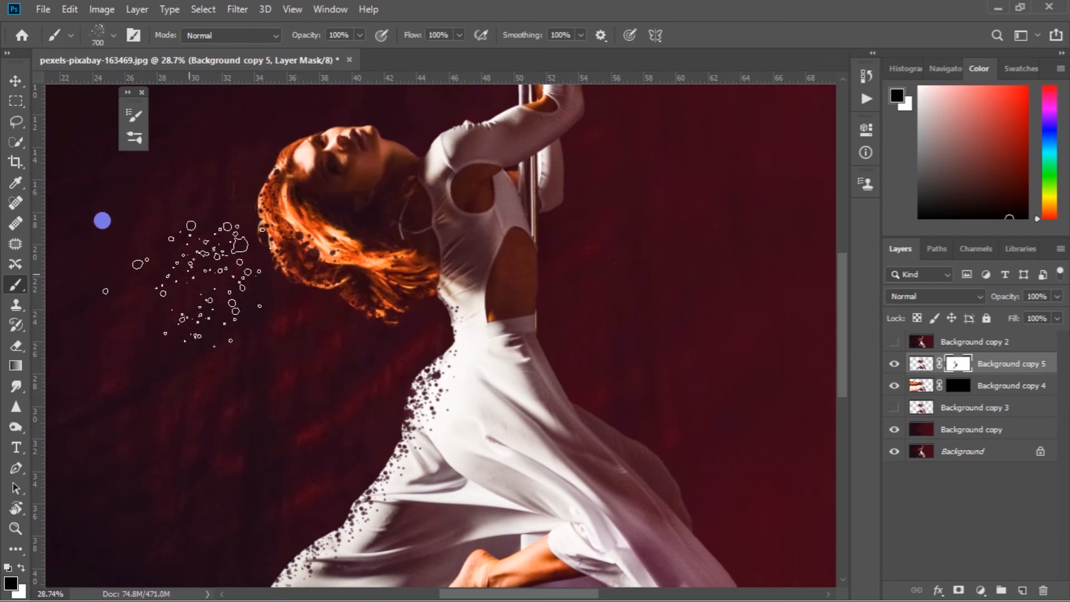
- Reselect the 283 px splatter brush tip with 25% spacing and 0° angle for the Background copy 5 mask
scroll(102, 221, down, 1)
click(133, 36)
click(328, 191)
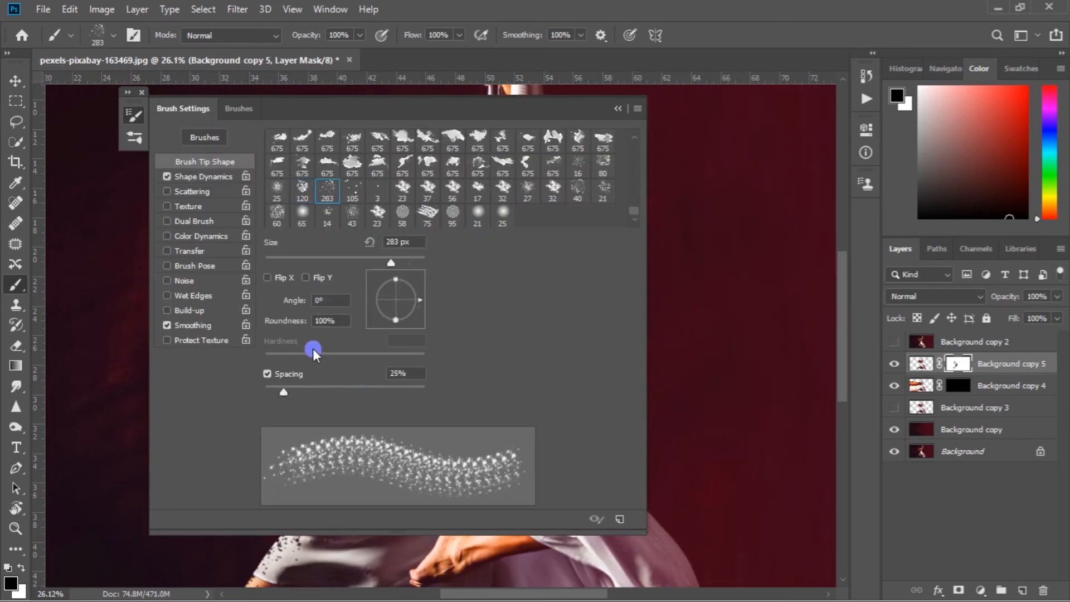
click(618, 109)
scroll(393, 321, up, 3)
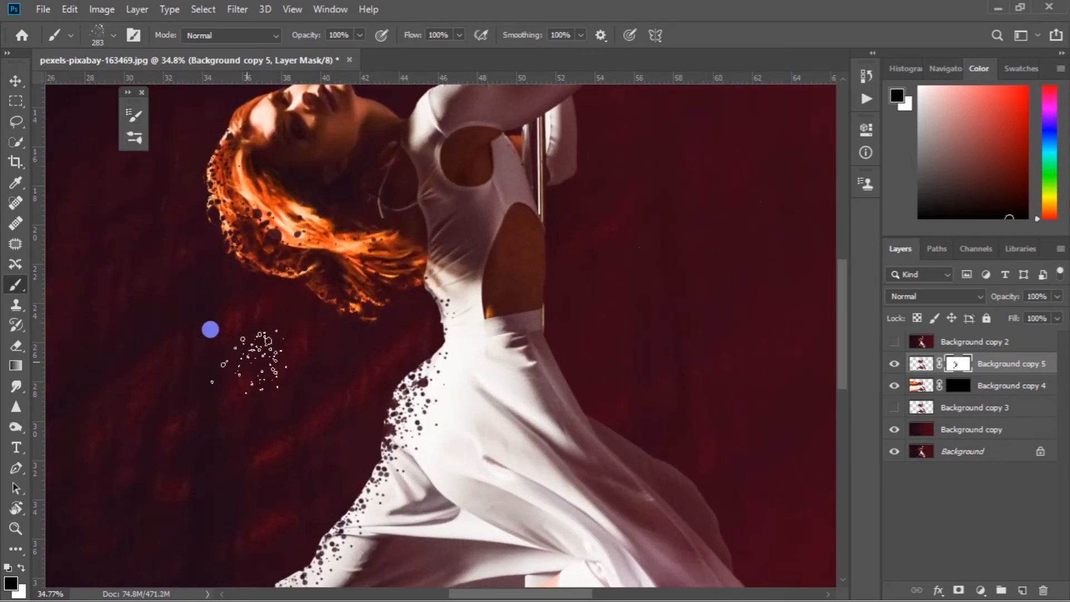
- Set the splatter brush to size 200 and mask more specks along the waist, skirt edge and extended leg on the Background copy 5 mask
scroll(210, 329, down, 3)
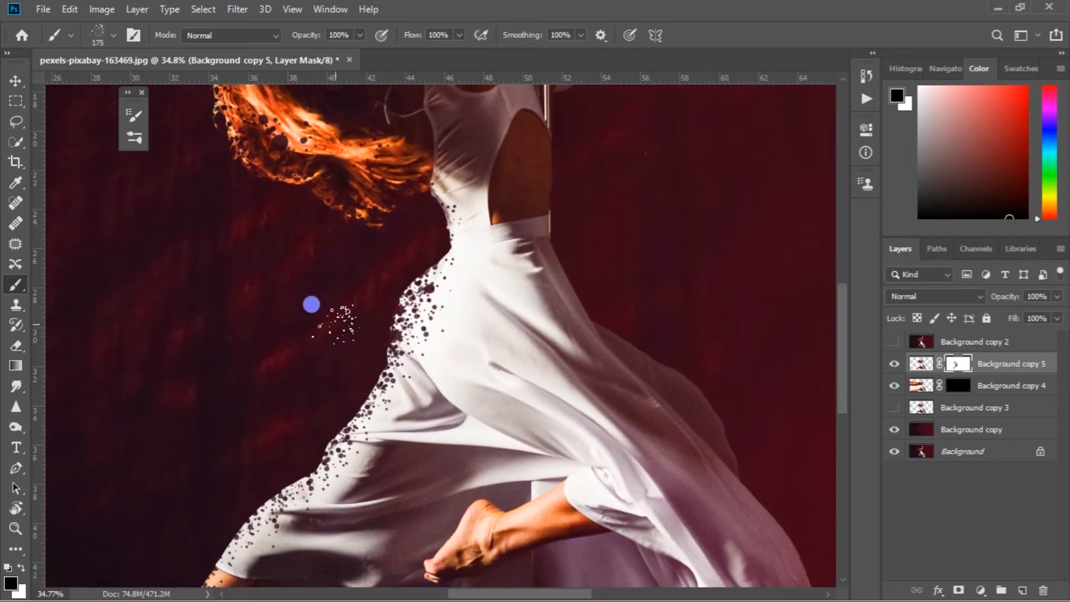
scroll(336, 324, up, 3)
key(bracketright)
scroll(305, 419, down, 2)
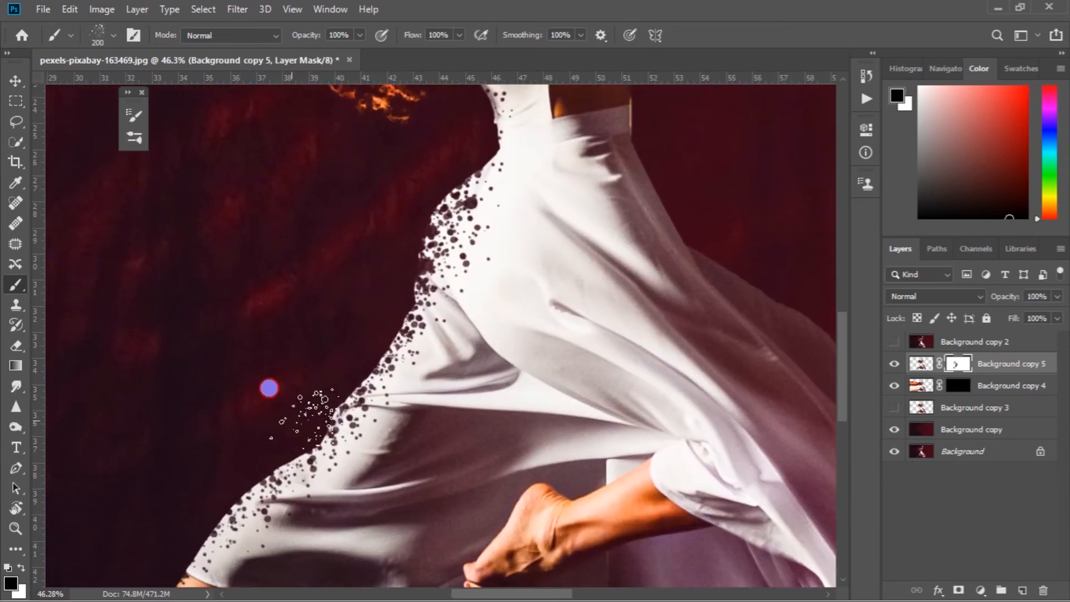
scroll(189, 378, down, 2)
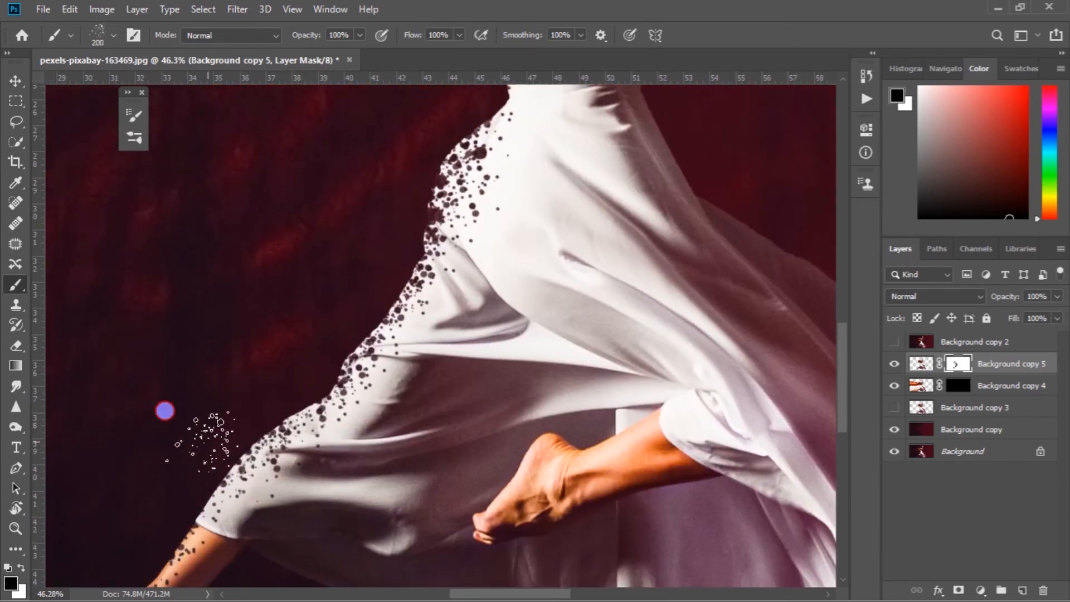
scroll(163, 411, down, 3)
scroll(152, 420, down, 3)
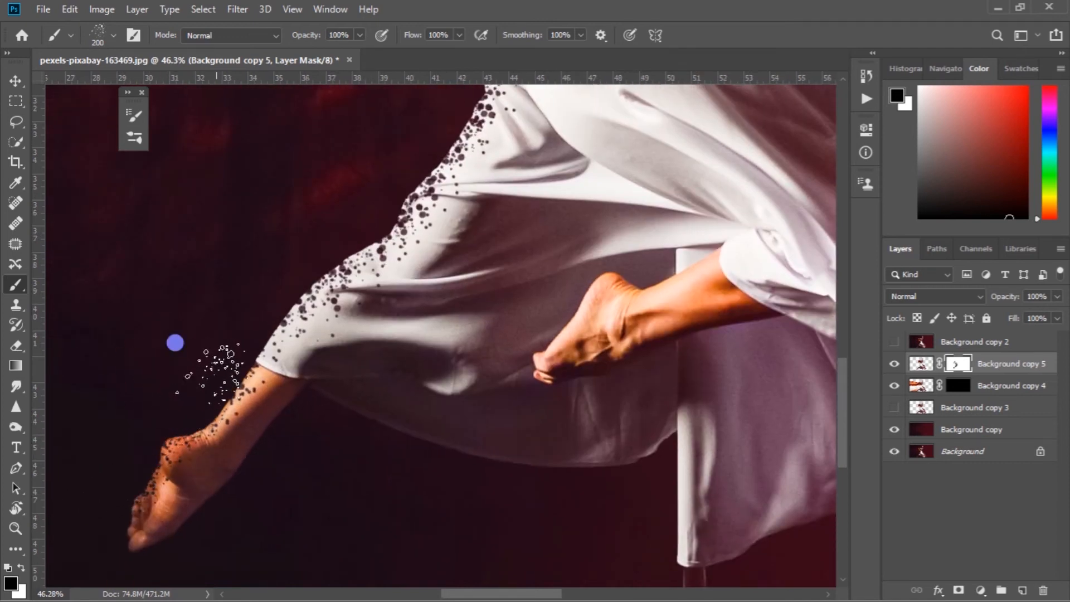
scroll(240, 335, up, 5)
scroll(312, 265, up, 5)
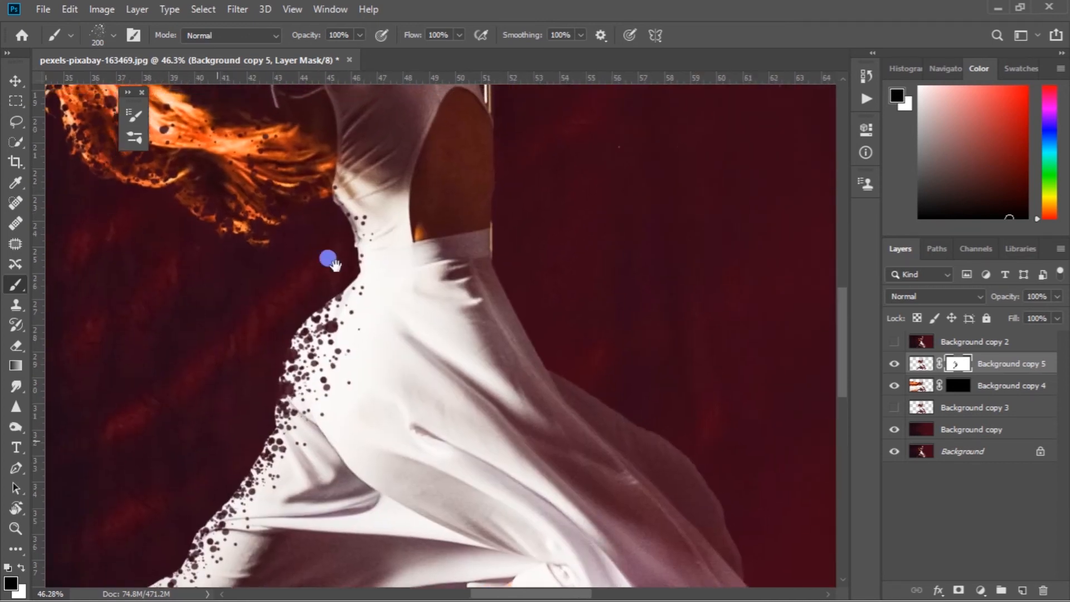
drag(228, 225, 284, 351)
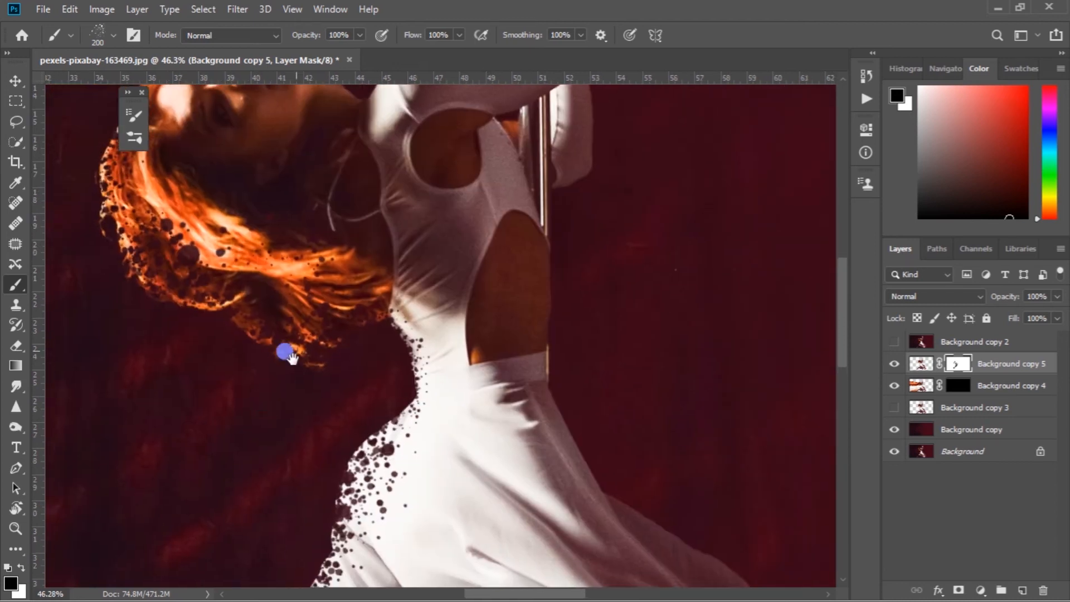
scroll(100, 262, up, 3)
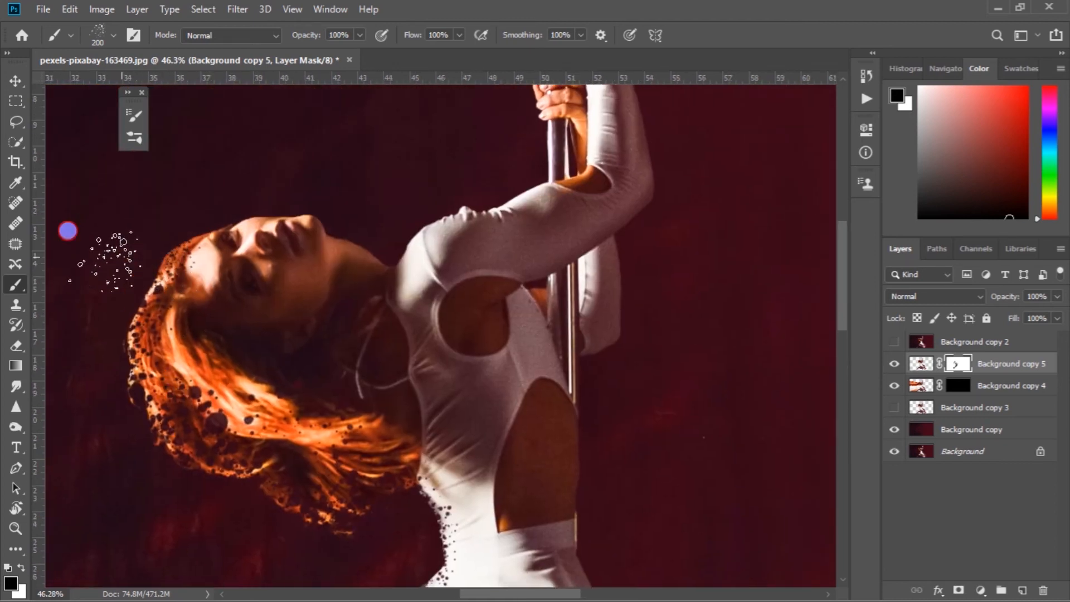
- Choose the denser 283 px splatter brush tip with 25% spacing from the end of the brush tip library
click(125, 34)
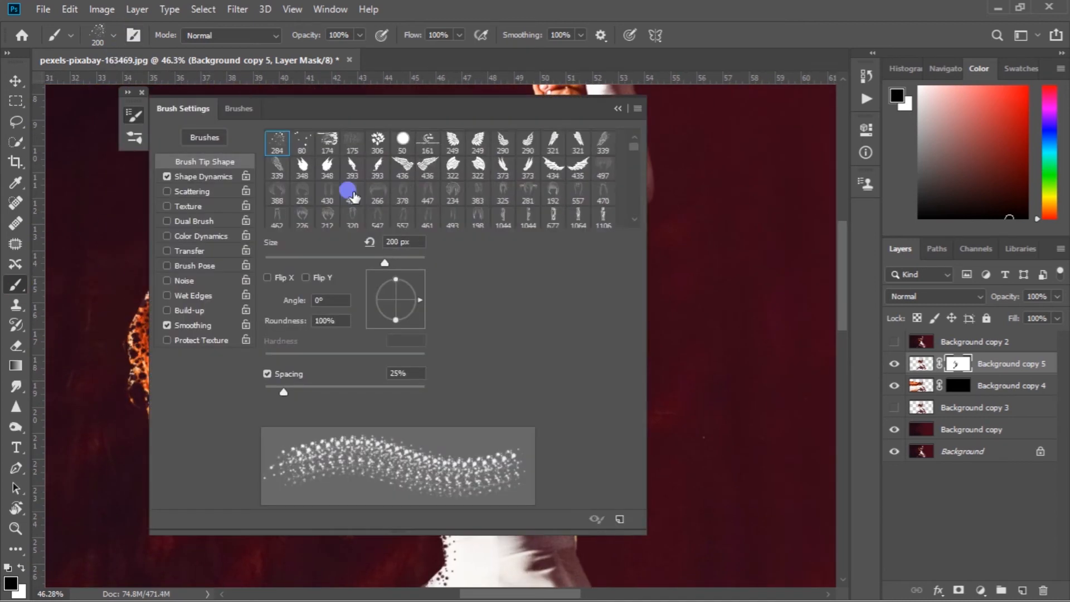
scroll(574, 208, down, 8)
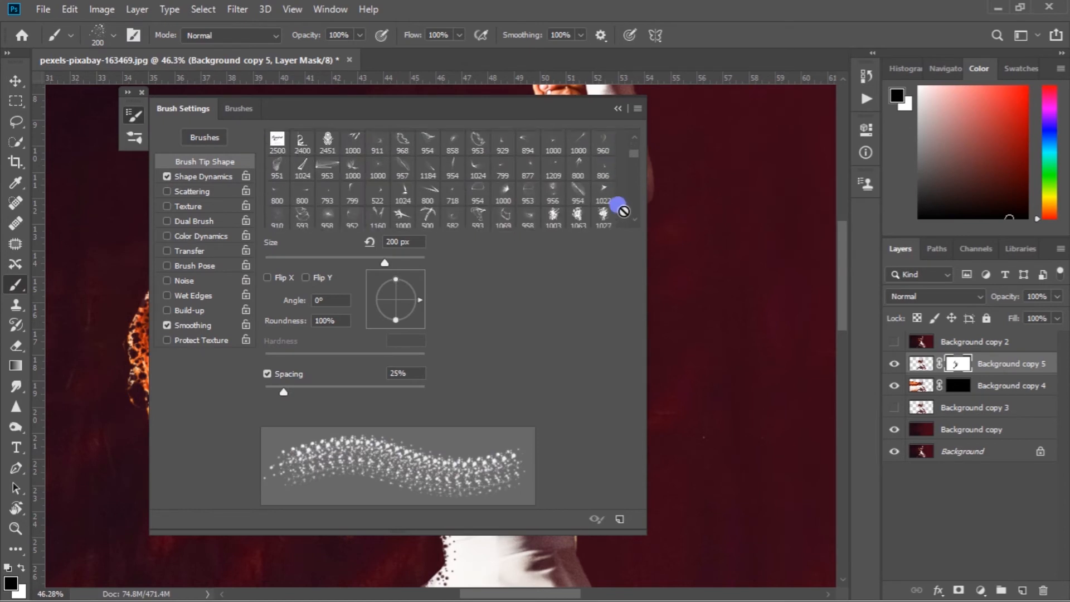
scroll(620, 212, down, 6)
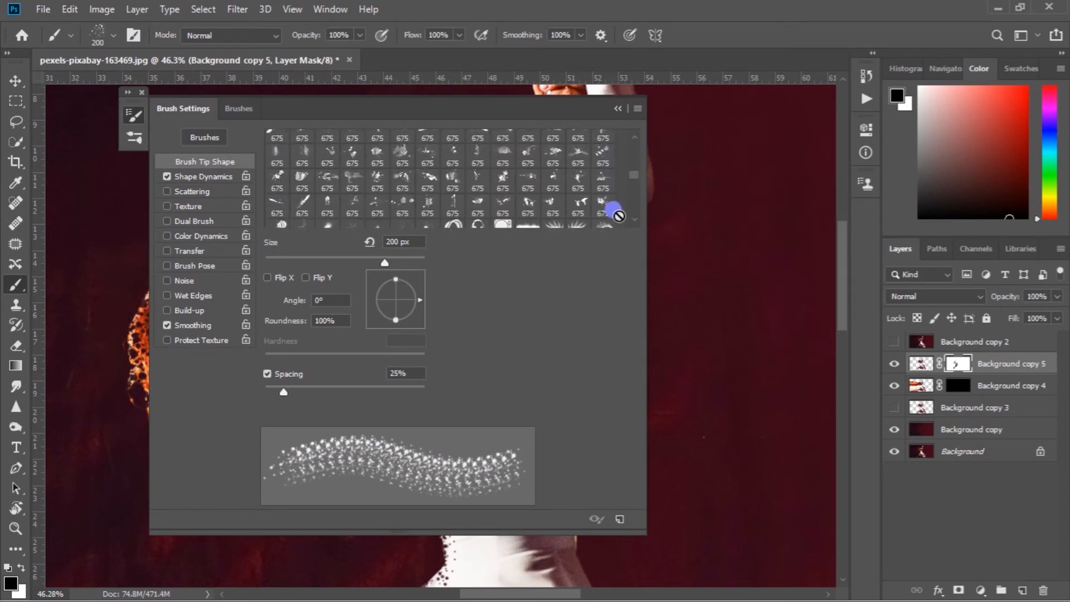
scroll(630, 202, down, 10)
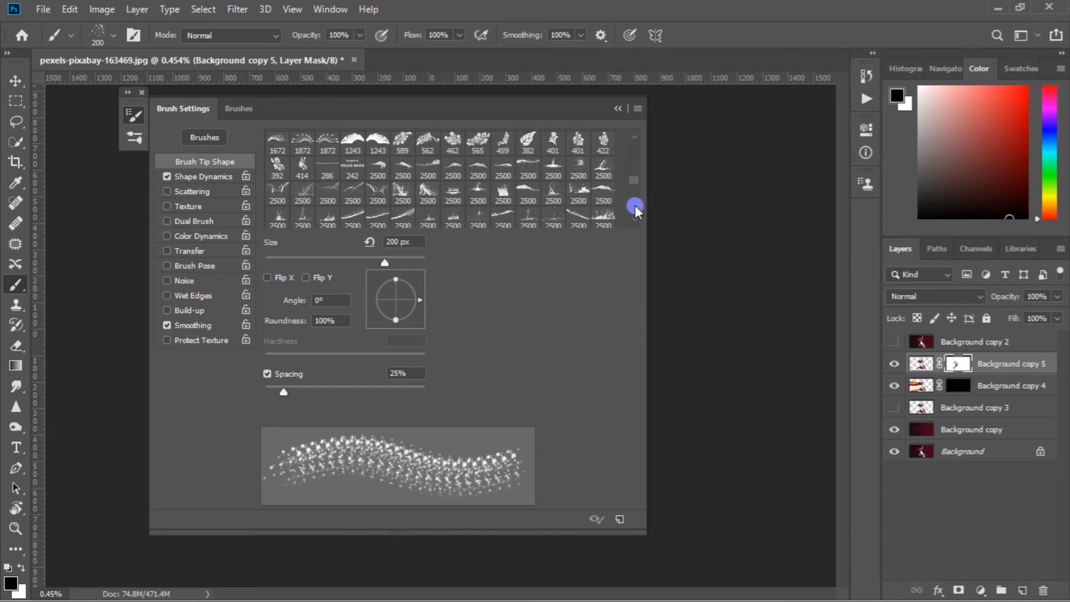
click(634, 204)
click(634, 206)
click(633, 206)
click(634, 206)
click(633, 206)
click(633, 205)
click(634, 205)
click(634, 206)
click(633, 207)
click(634, 207)
click(634, 207)
click(634, 208)
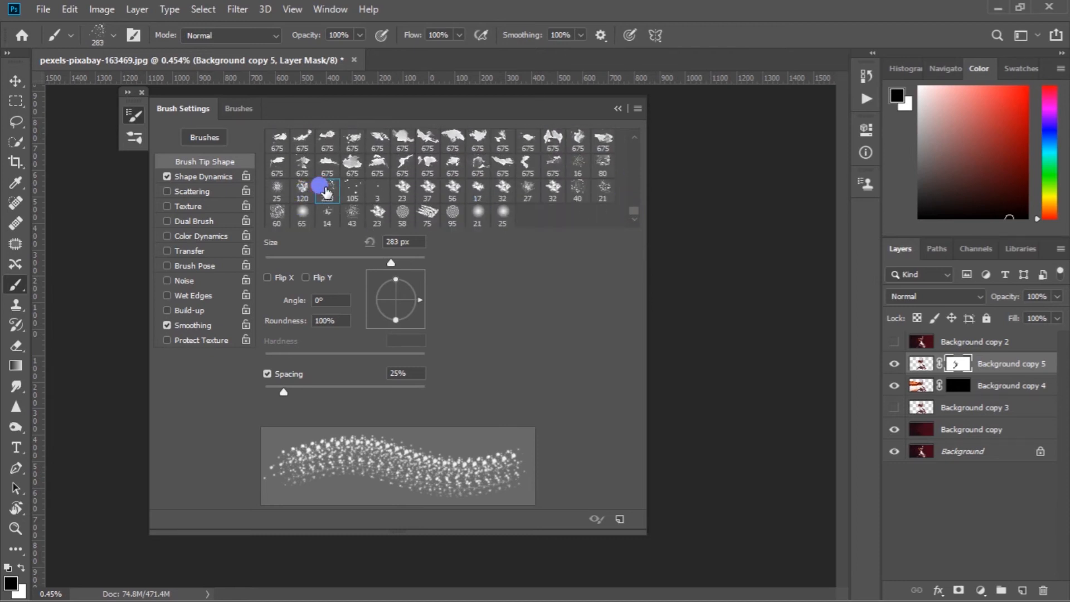
click(326, 191)
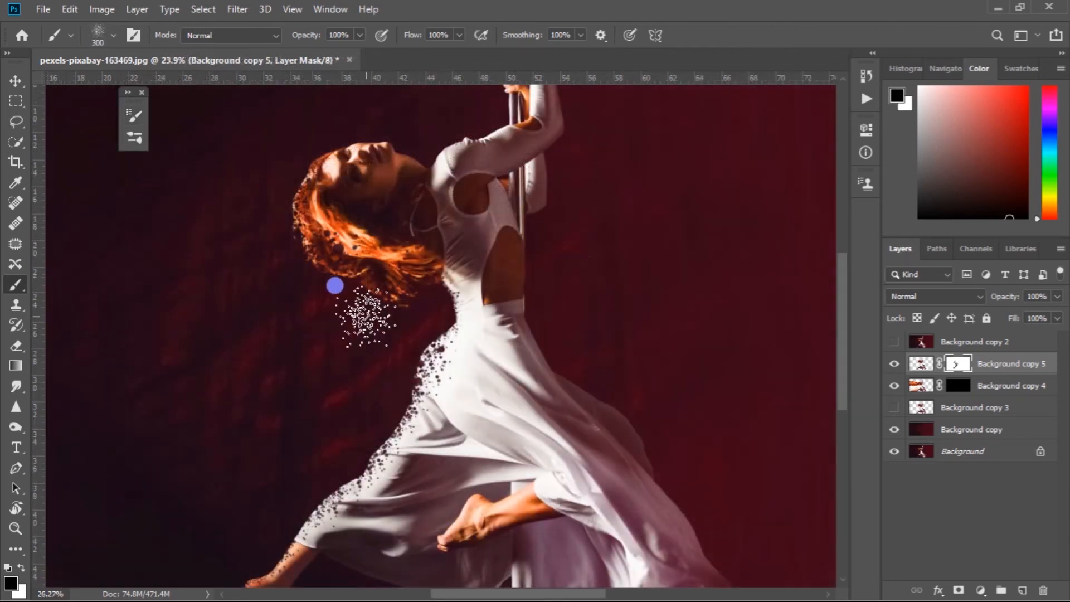
- Resize the dense splatter brush to 200 and mask fine specks along the waist, skirt edge and extended leg on Background copy 5
scroll(366, 317, up, 4)
key(bracketright)
key(bracketright)
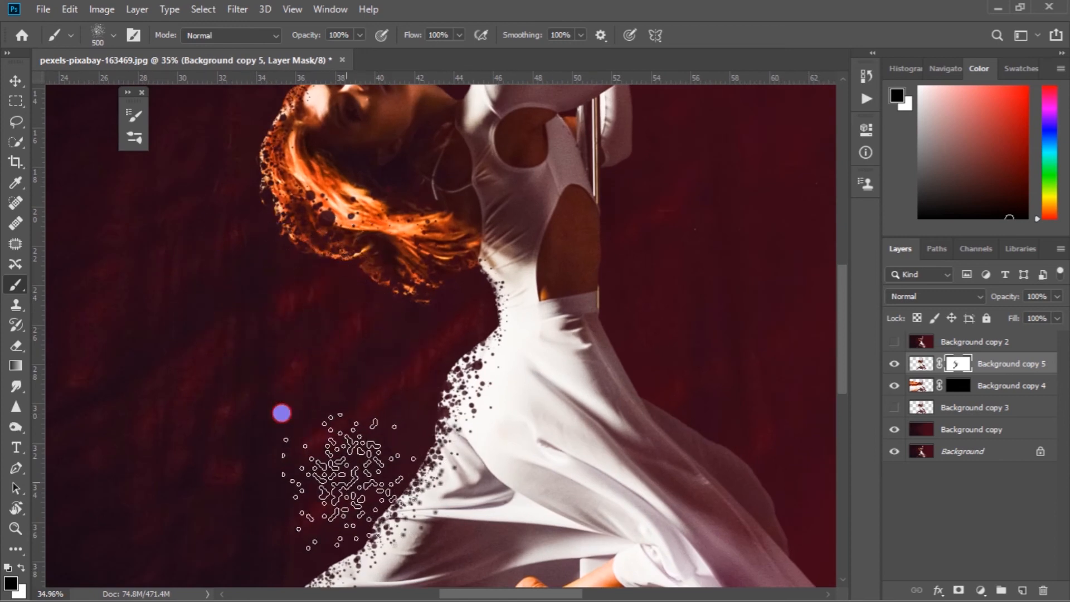
scroll(279, 418, down, 3)
key(bracketleft)
key(bracketleft)
key(bracketleft)
key(bracketleft)
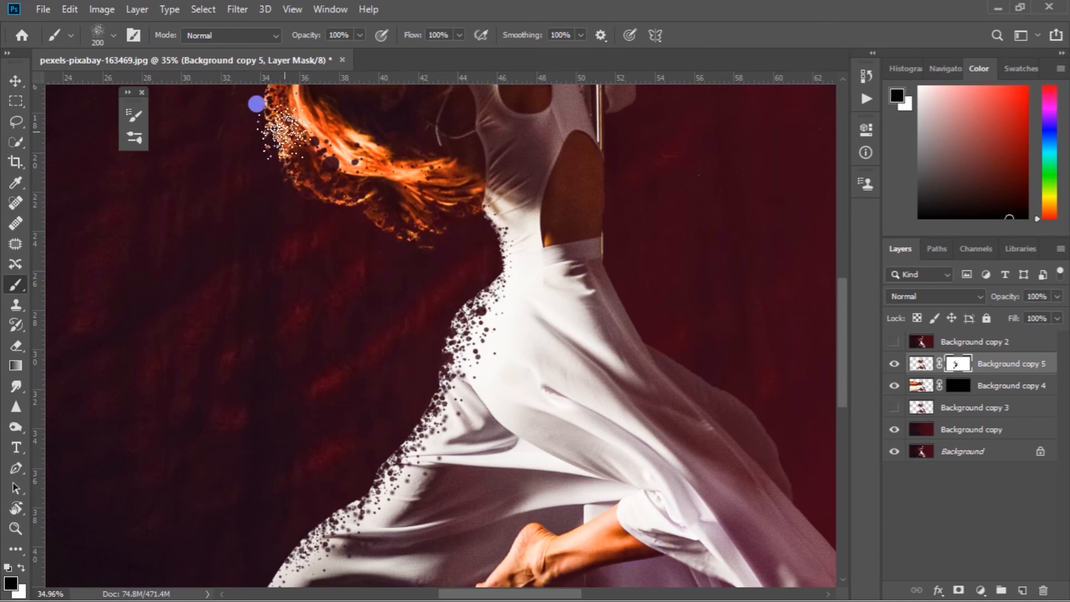
scroll(282, 430, down, 3)
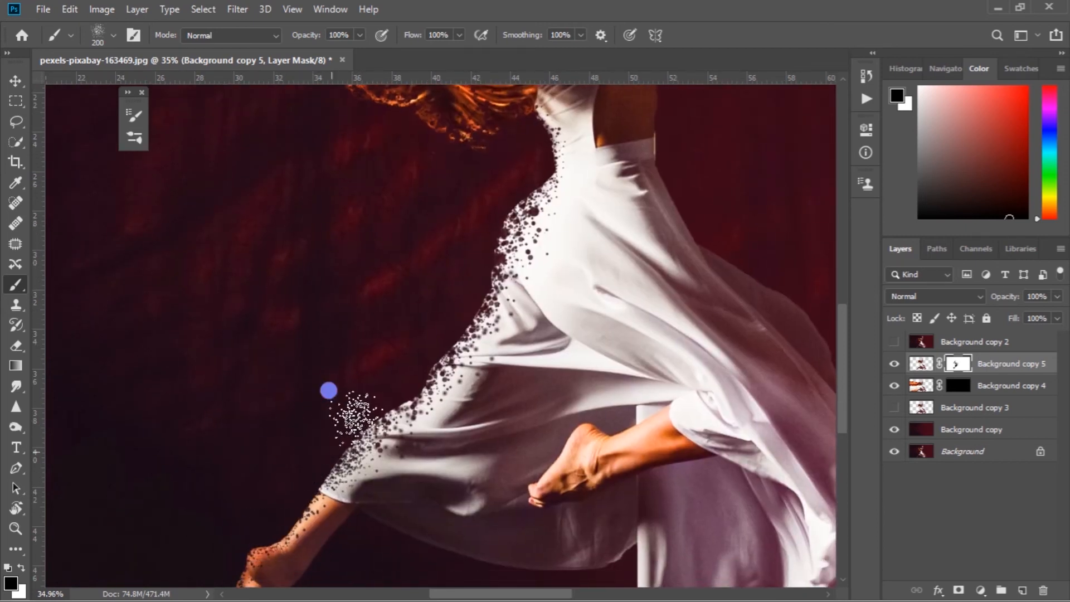
scroll(325, 395, down, 2)
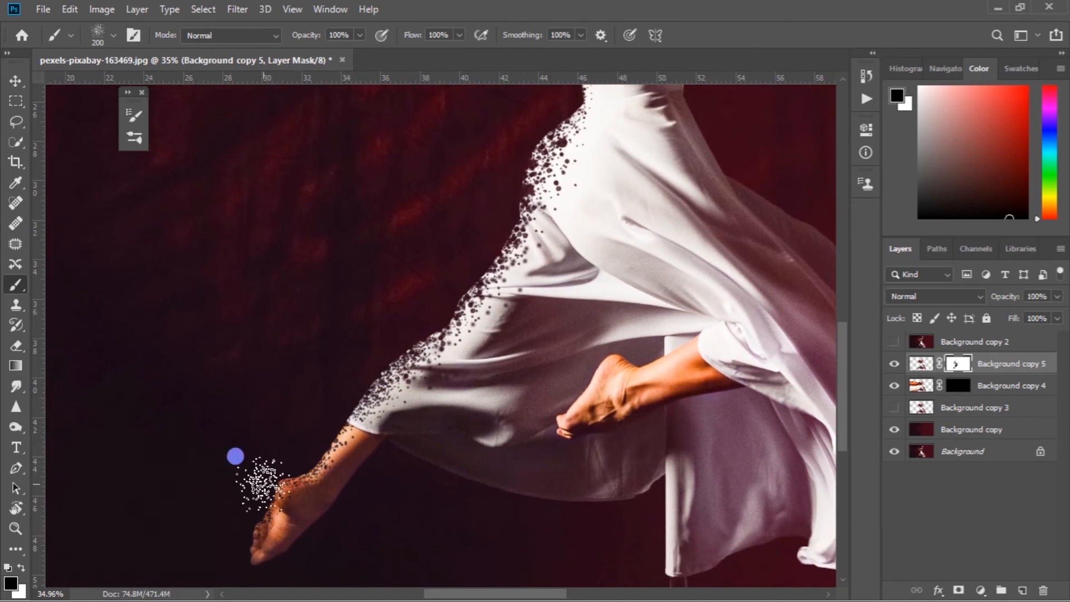
scroll(218, 442, down, 1)
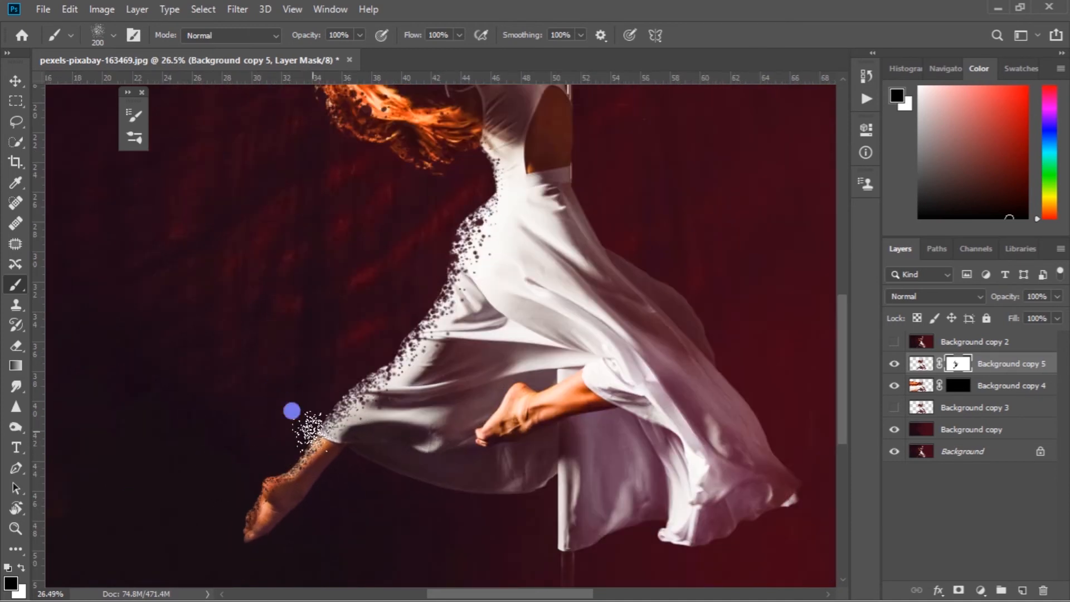
- Enlarge the dense splatter brush to size 500 and mask coarser specks out of the extended leg and foot
scroll(261, 484, up, 3)
key(bracketright)
key(bracketright)
key(bracketright)
key(bracketright)
key(bracketright)
key(bracketright)
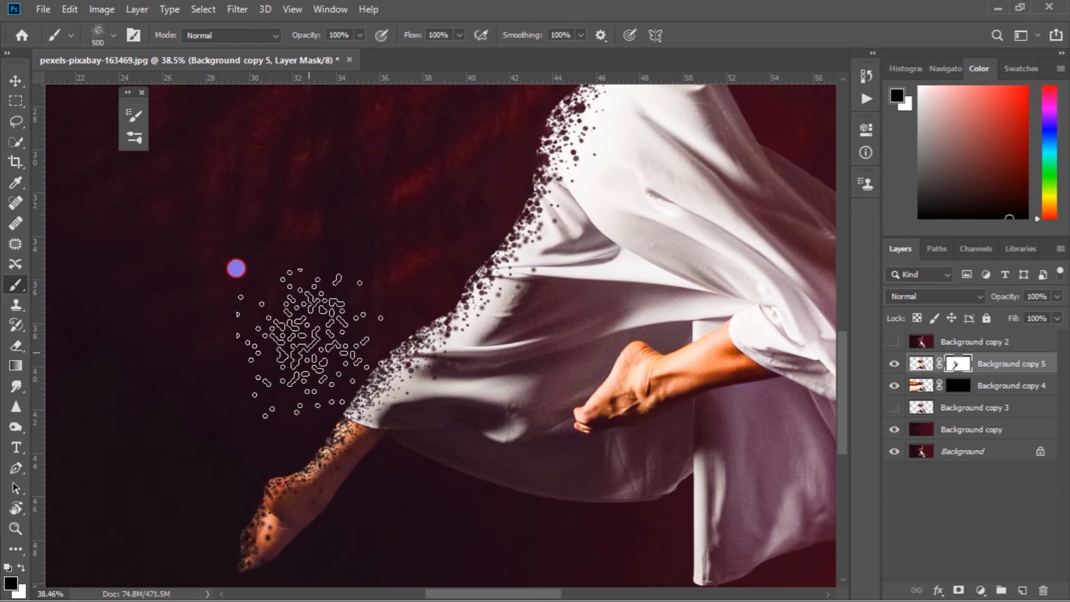
scroll(236, 268, down, 3)
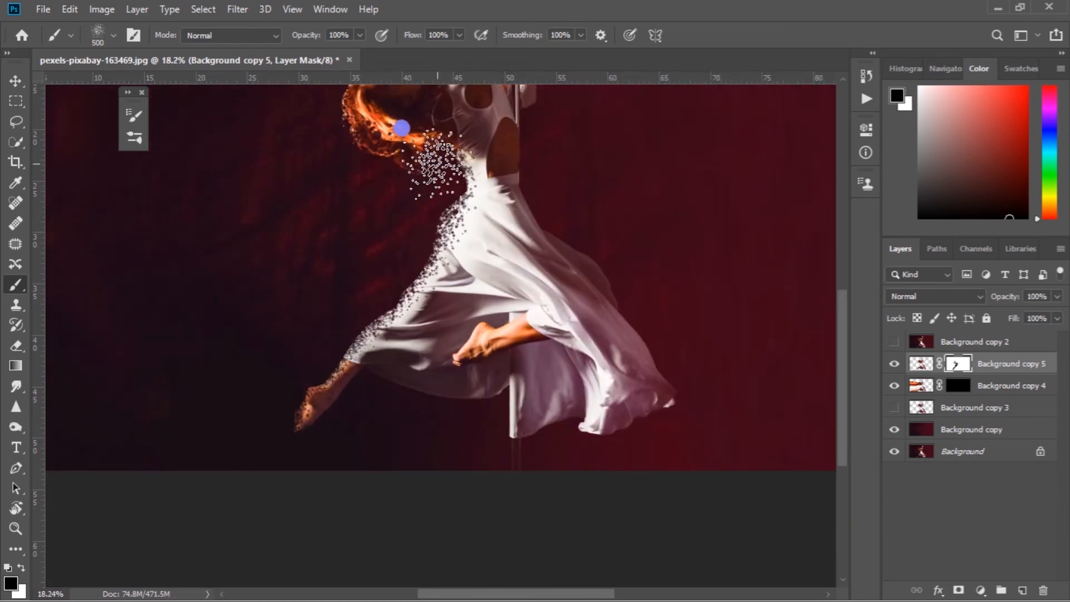
scroll(310, 173, down, 3)
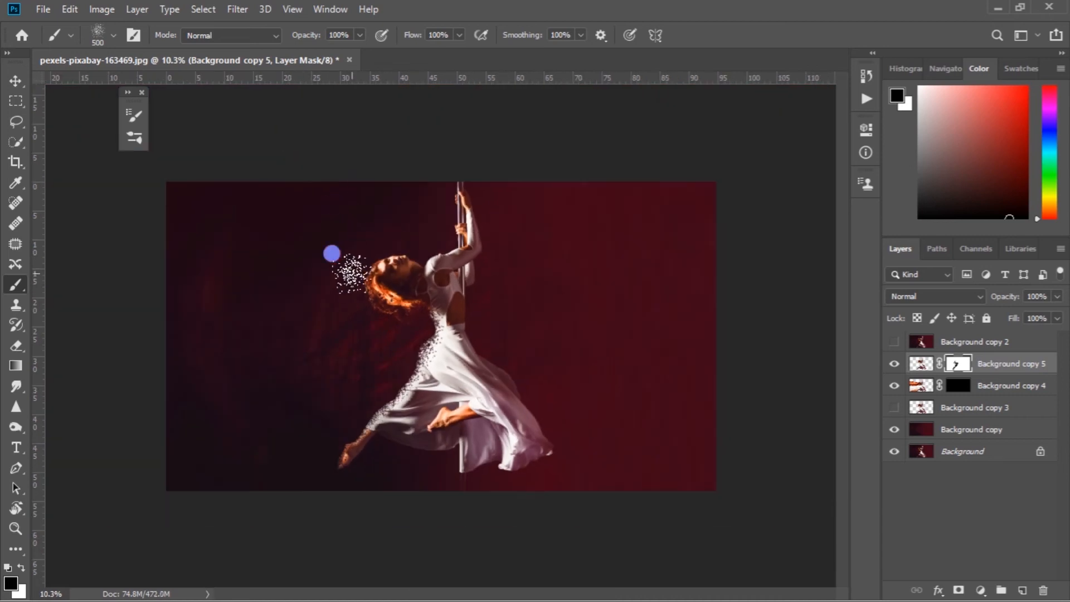
- Increase the splatter brush to size 700 and break up the hair's outer edge on the Background copy 5 mask
scroll(332, 253, up, 2)
key(bracketright)
key(bracketright)
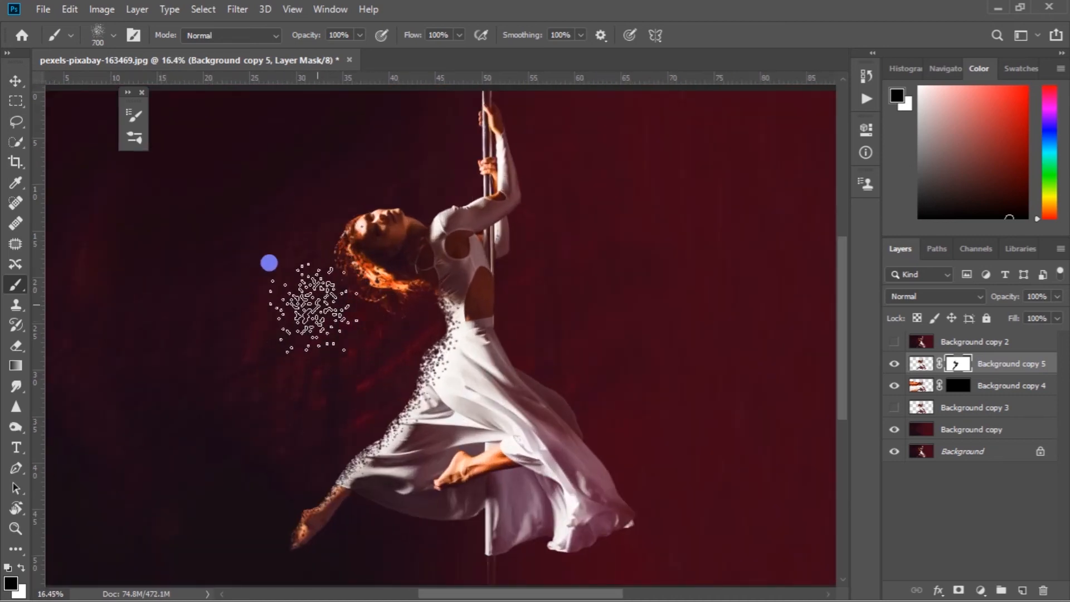
scroll(256, 275, up, 1)
key(ctrl+d)
- Select the Background copy 4 layer mask and prepare a size 900 splatter brush with white as the foreground colour
click(957, 386)
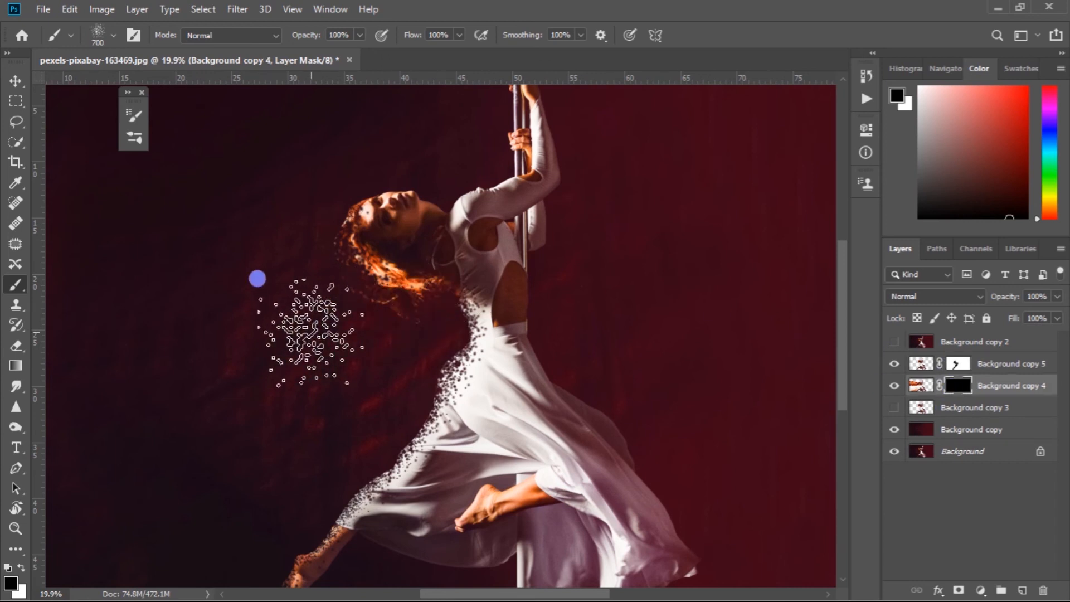
scroll(263, 256, up, 1)
key(bracketright)
key(bracketright)
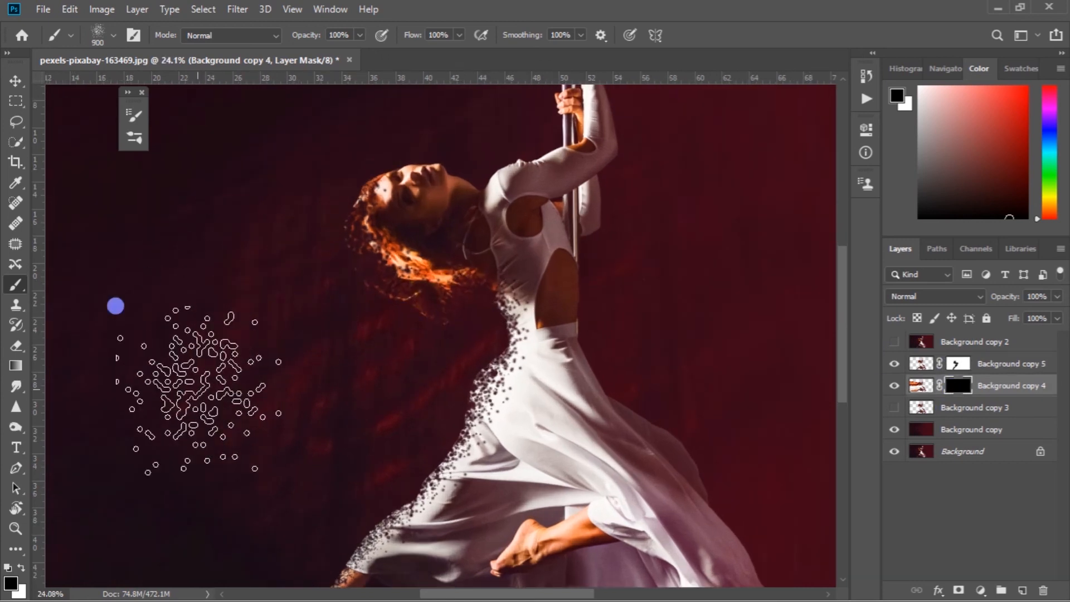
click(21, 568)
- Try a white size 900 splatter dab beside the hair on the Background copy 4 mask and undo it
click(265, 327)
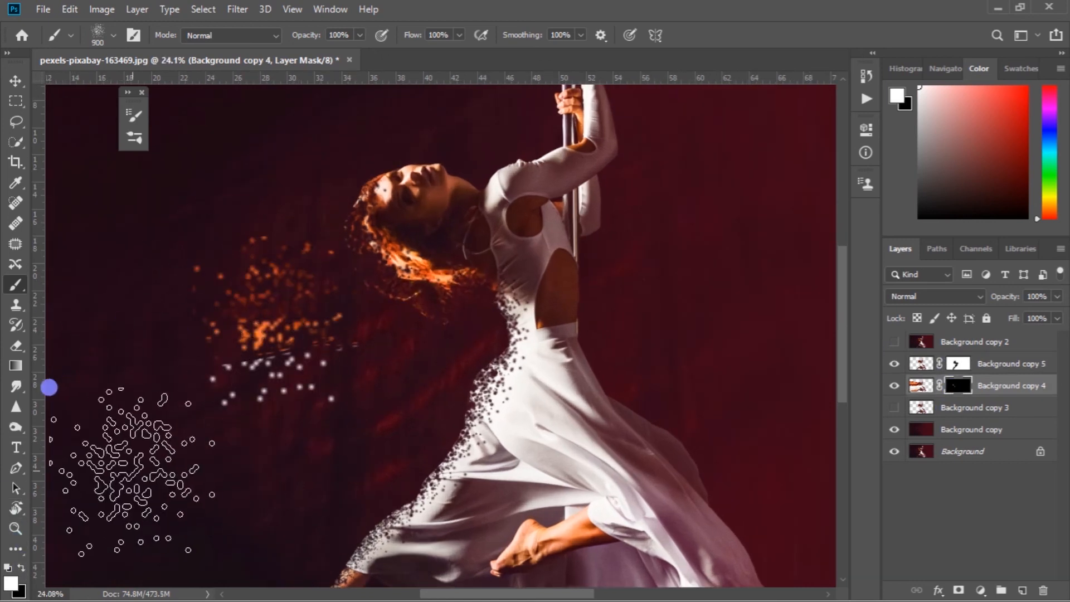
scroll(165, 456, down, 1)
scroll(171, 367, down, 1)
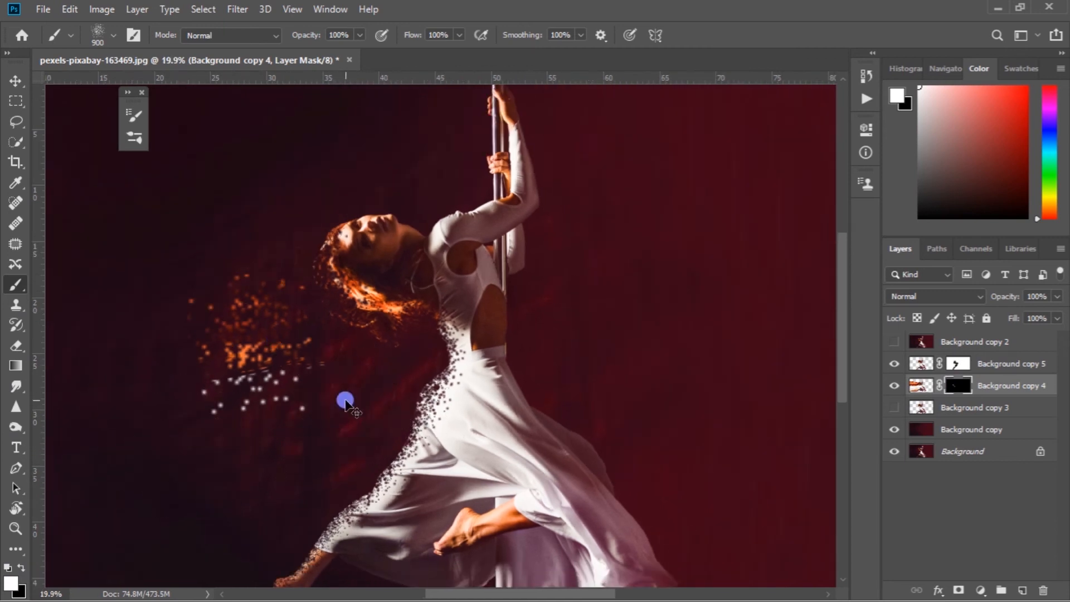
key(ctrl+z)
- Reveal hair and dress particles behind the dancer on the Background copy 4 mask, using the sparser splatter tip at size 600 in white
click(334, 390)
key(bracketleft)
key(bracketleft)
key(bracketleft)
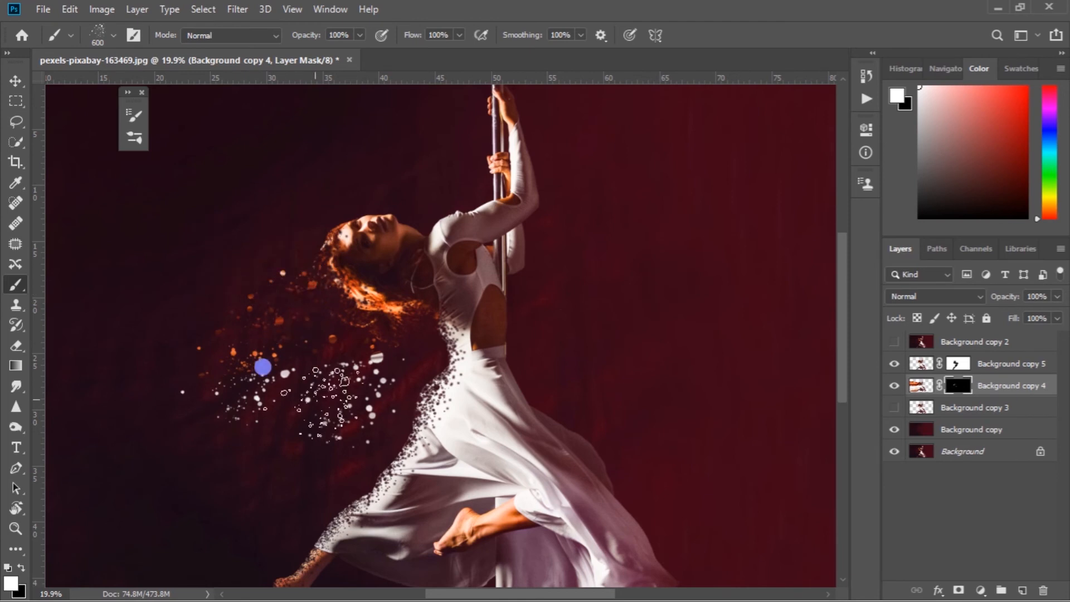
scroll(280, 289, down, 1)
mouse_move(197, 380)
mouse_down()
mouse_move(174, 407)
mouse_move(252, 404)
mouse_up()
mouse_move(311, 367)
mouse_down()
mouse_move(248, 452)
mouse_move(185, 454)
mouse_move(232, 320)
mouse_move(268, 323)
mouse_move(224, 239)
mouse_move(180, 283)
mouse_up()
drag(223, 311, 145, 313)
scroll(169, 375, down, 5)
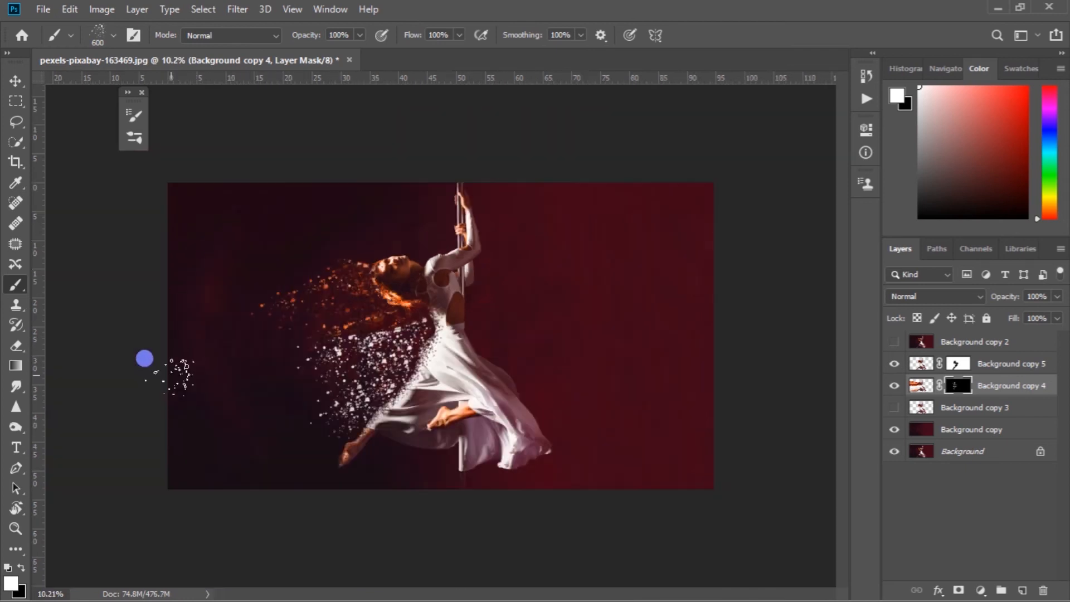
- Extend the white-painted particles farther out from the hair, skirt and extended foot on the Background copy 4 mask
scroll(169, 374, up, 2)
drag(329, 283, 290, 295)
scroll(162, 334, up, 1)
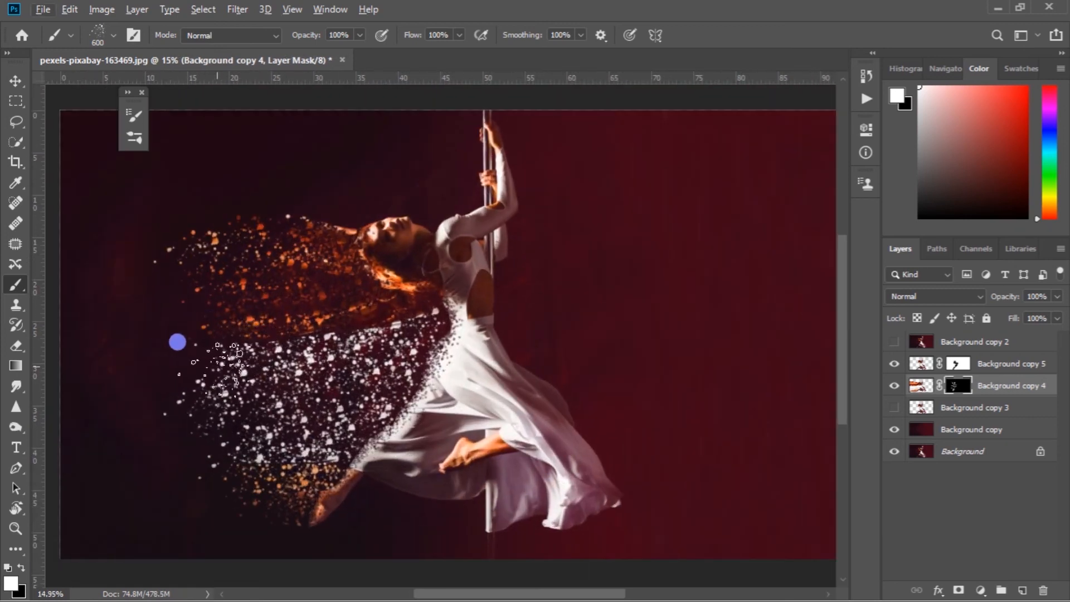
scroll(341, 390, up, 2)
scroll(309, 383, down, 1)
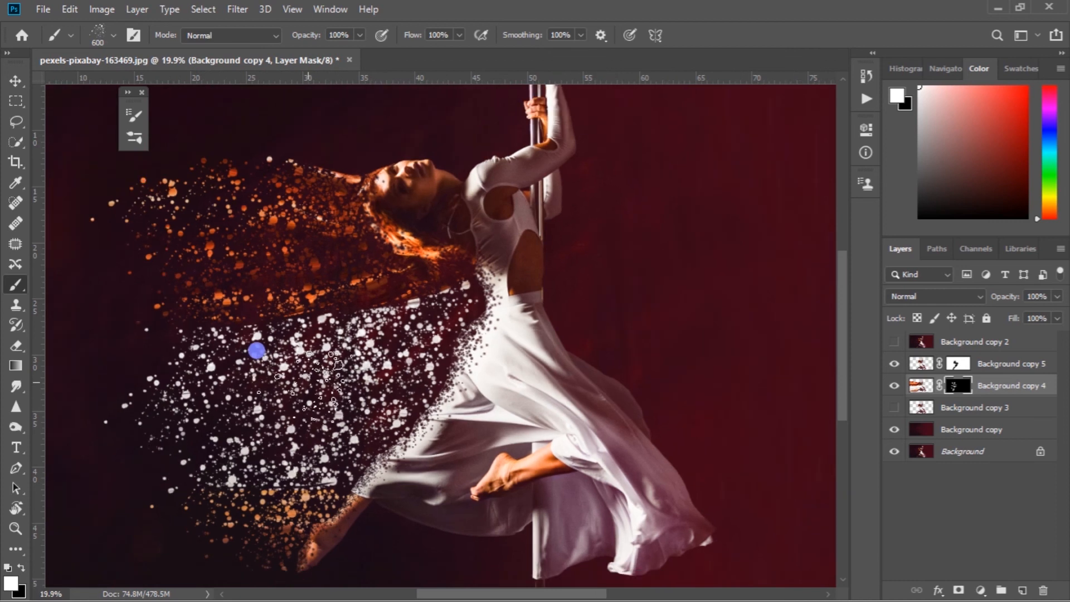
- Switch the foreground colour to black and thin out the hair, skirt and foot particles with size 600 splatter dabs on Background copy 4's mask
key(x)
click(320, 367)
scroll(287, 310, down, 1)
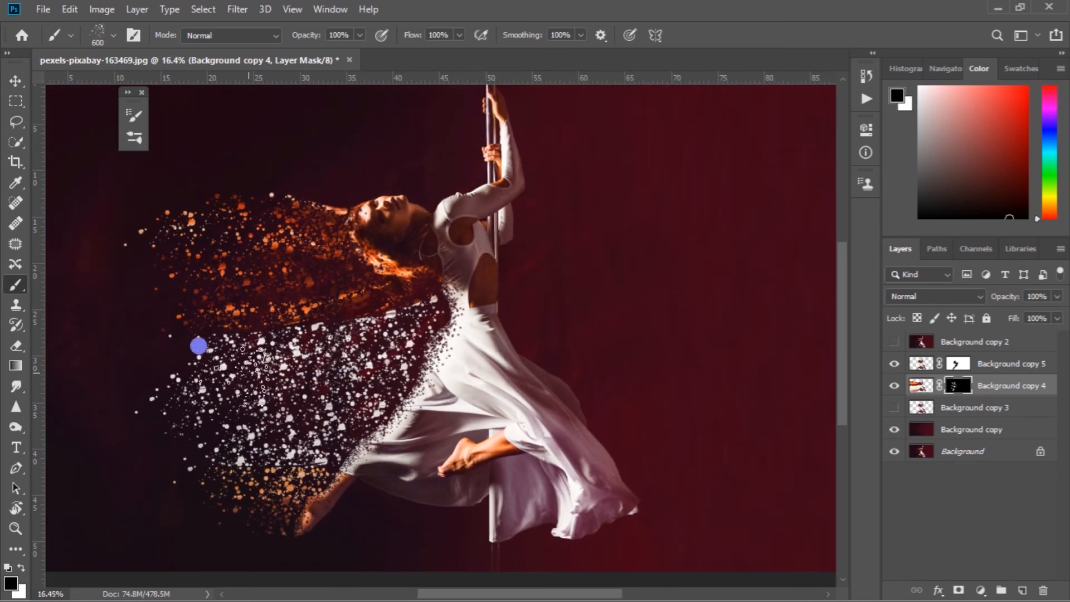
drag(390, 285, 335, 285)
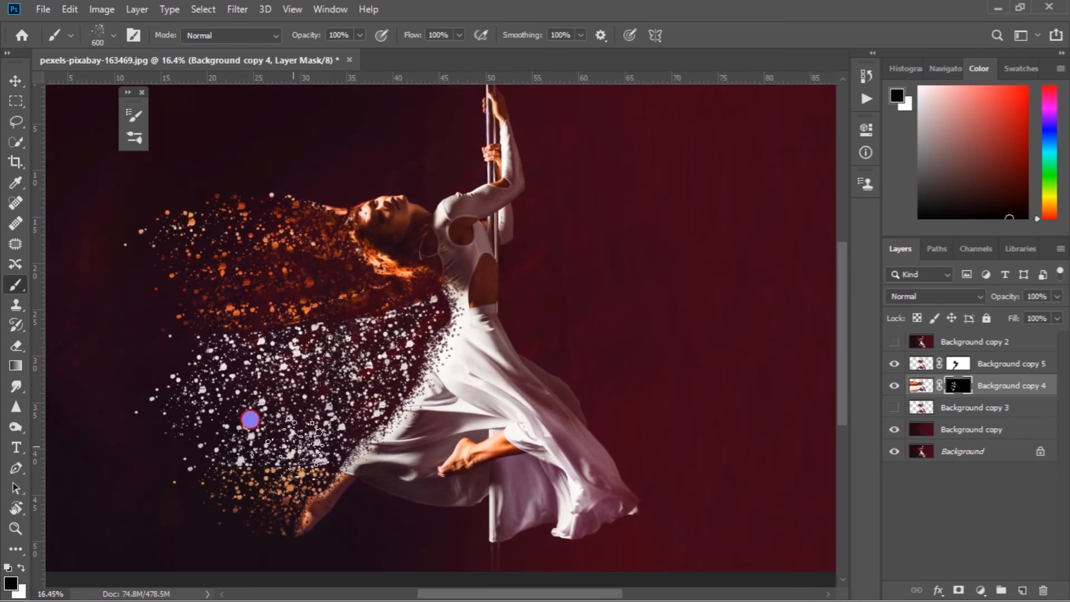
scroll(279, 407, up, 2)
click(209, 420)
click(185, 450)
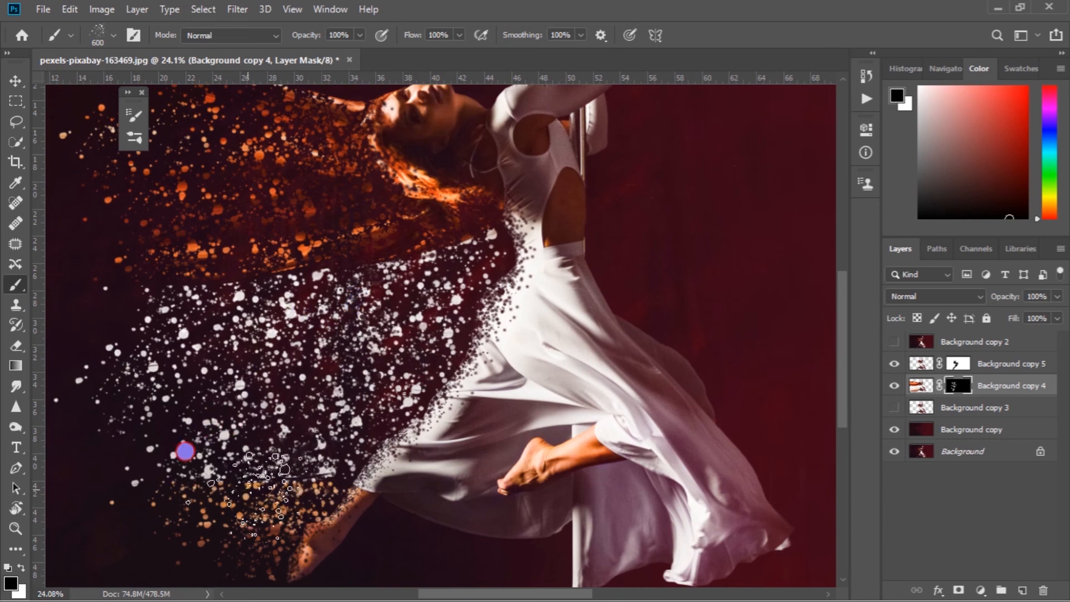
scroll(223, 254, down, 2)
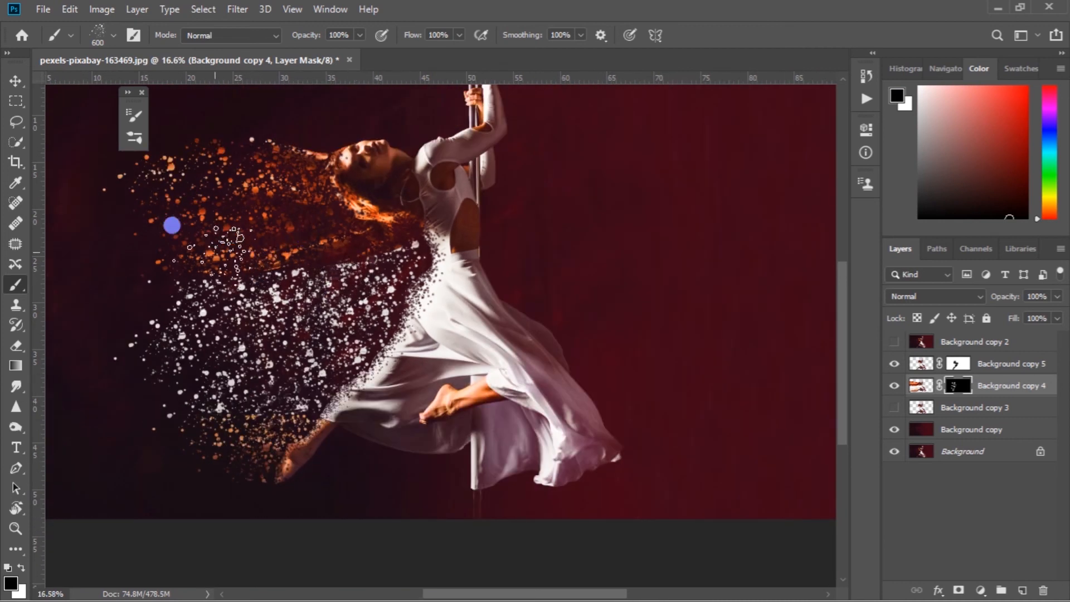
scroll(167, 279, up, 1)
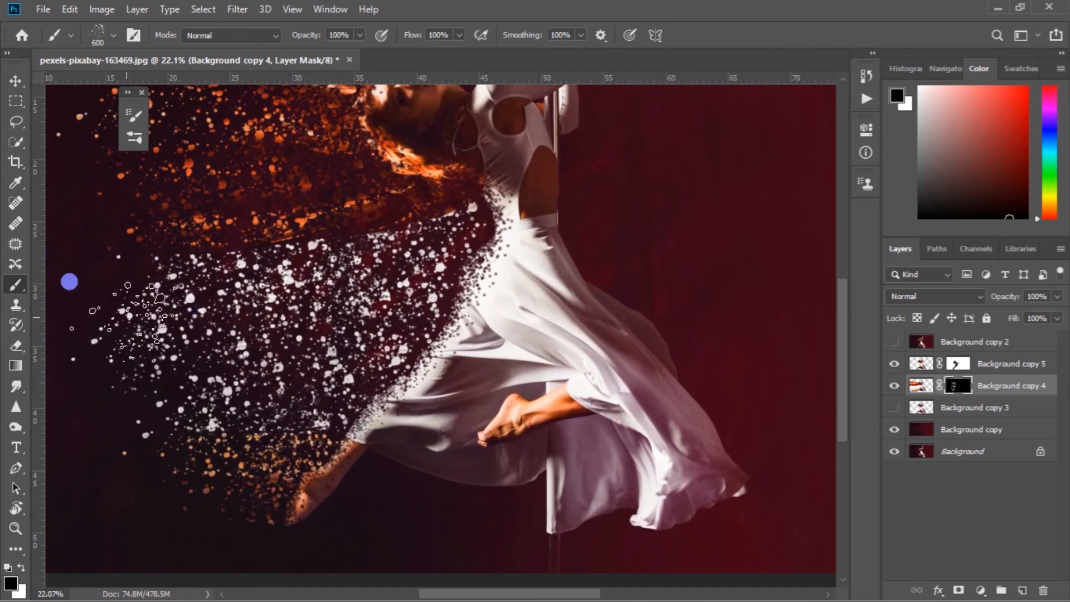
- Switch the foreground to white and fill in skirt particles along the dress edge on Background copy 4's mask with size 300 and 400 splatter dabs
key(x)
scroll(335, 268, up, 1)
key(bracketleft)
key(bracketleft)
key(bracketleft)
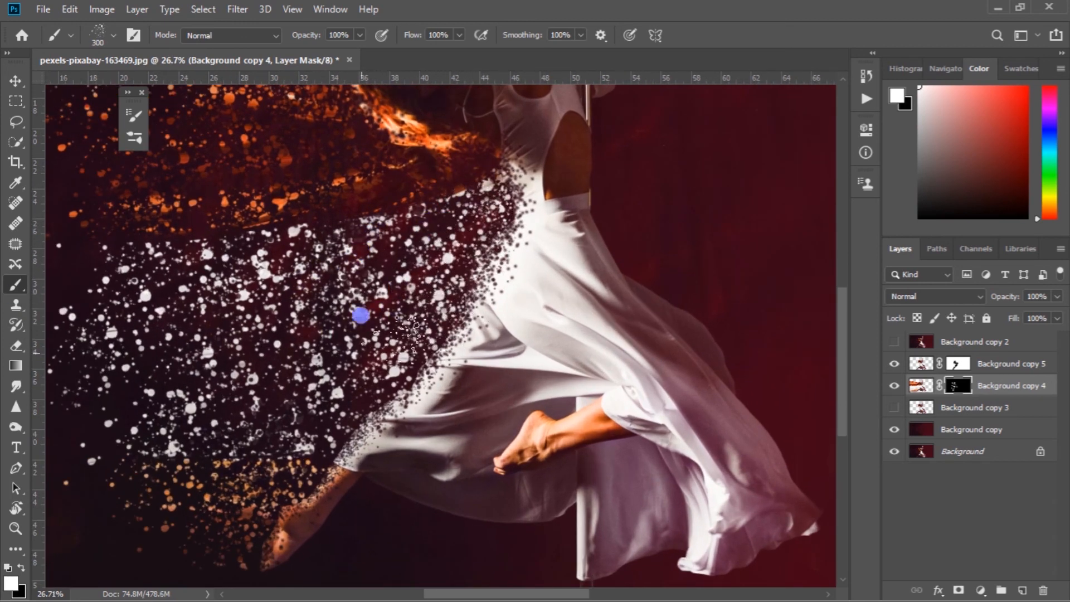
scroll(453, 279, up, 2)
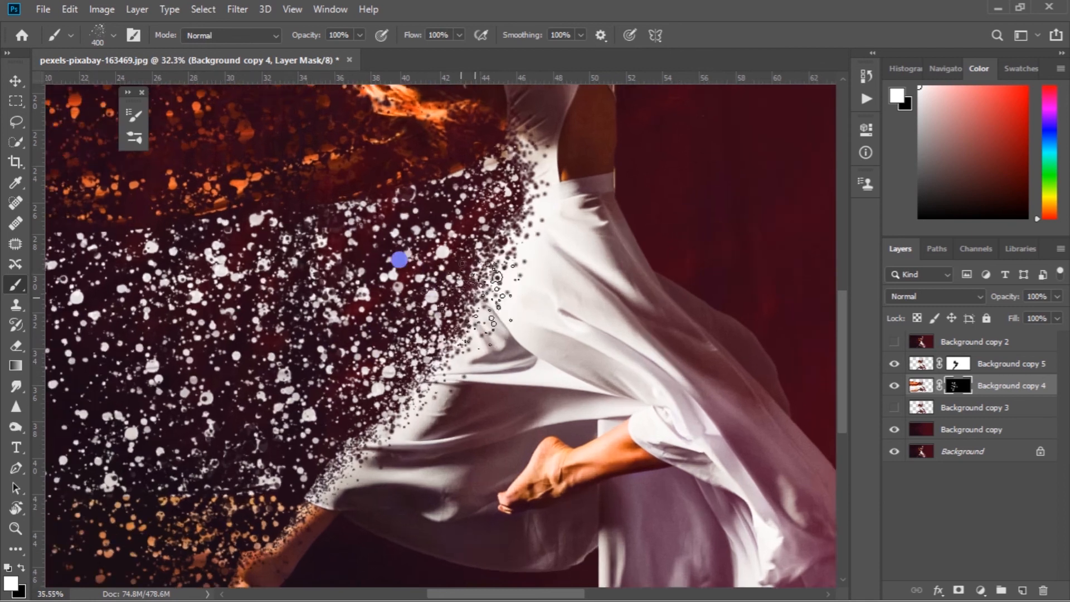
scroll(360, 244, down, 3)
key(bracketright)
key(bracketright)
scroll(345, 209, down, 2)
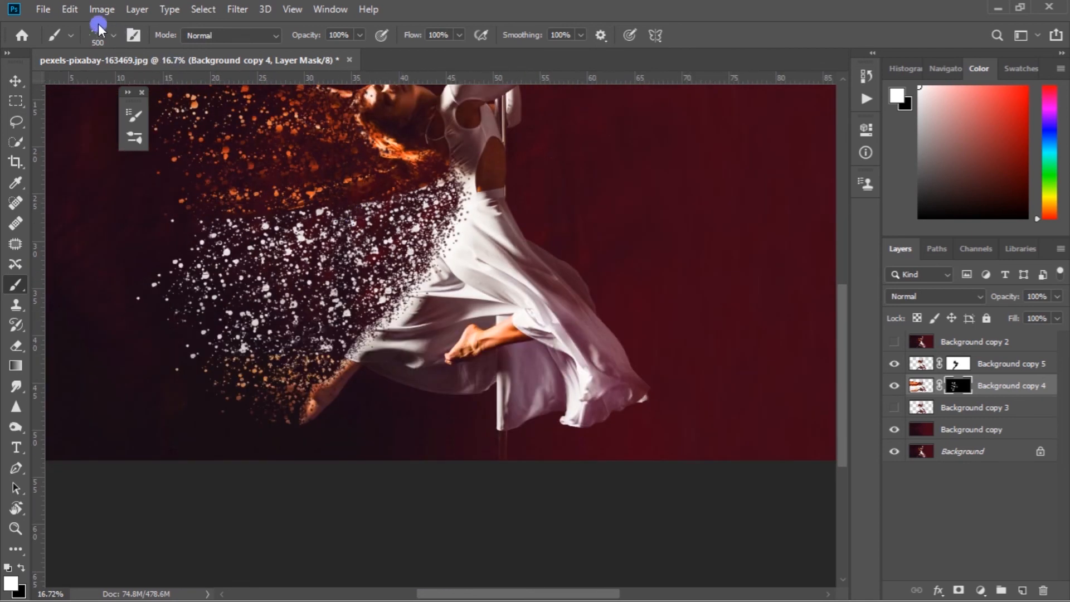
- Set the splatter brush tip's spacing to 47% in the brush settings
click(71, 35)
click(111, 23)
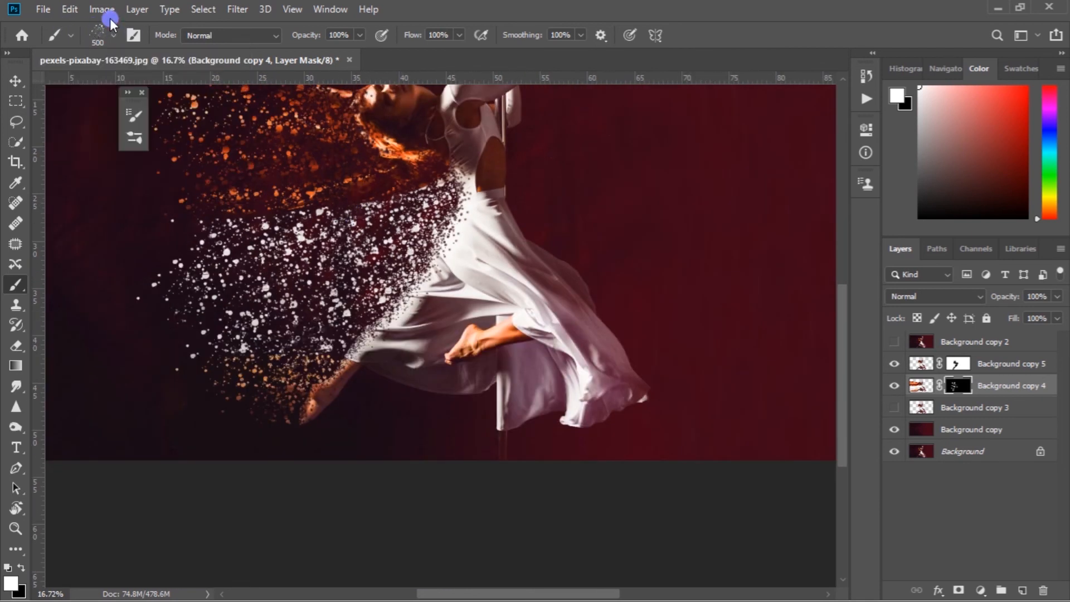
click(133, 35)
drag(467, 114, 647, 140)
mouse_move(487, 417)
mouse_down()
mouse_move(519, 420)
mouse_move(483, 417)
mouse_up()
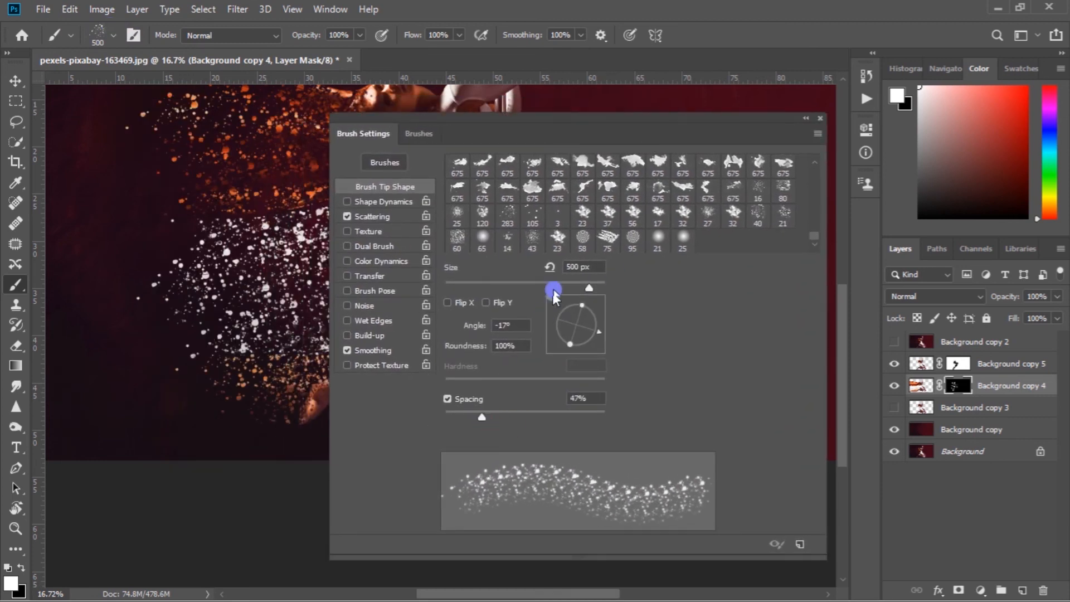
click(805, 118)
- Touch up the hair particles on Background copy 4's mask with size 500 white splatter dabs, then switch to black to thin them
scroll(159, 335, down, 4)
scroll(181, 349, up, 3)
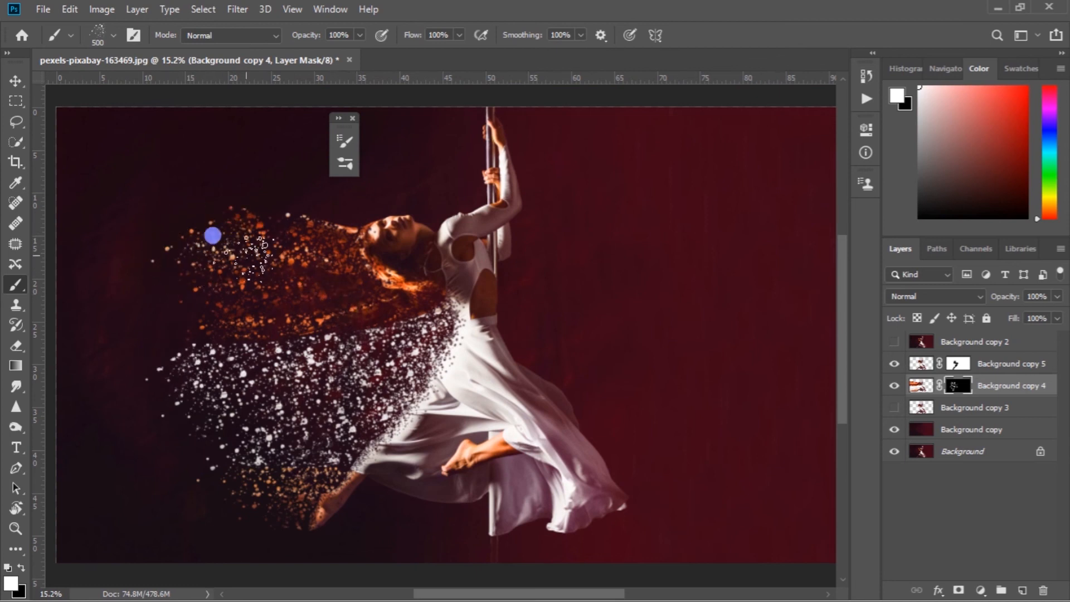
scroll(90, 208, up, 3)
key(x)
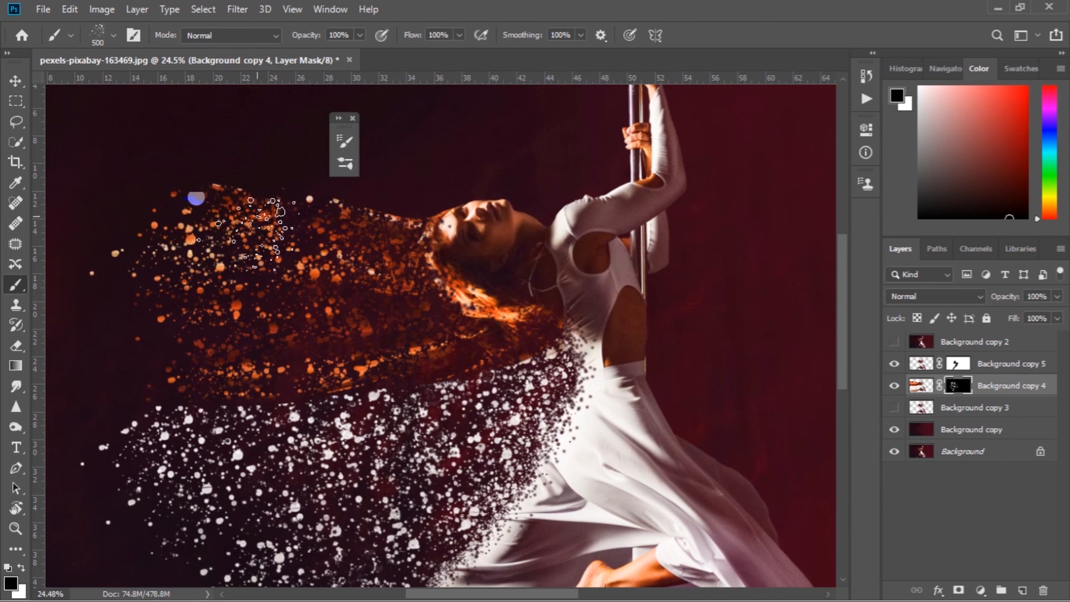
scroll(279, 442, down, 2)
scroll(246, 496, up, 3)
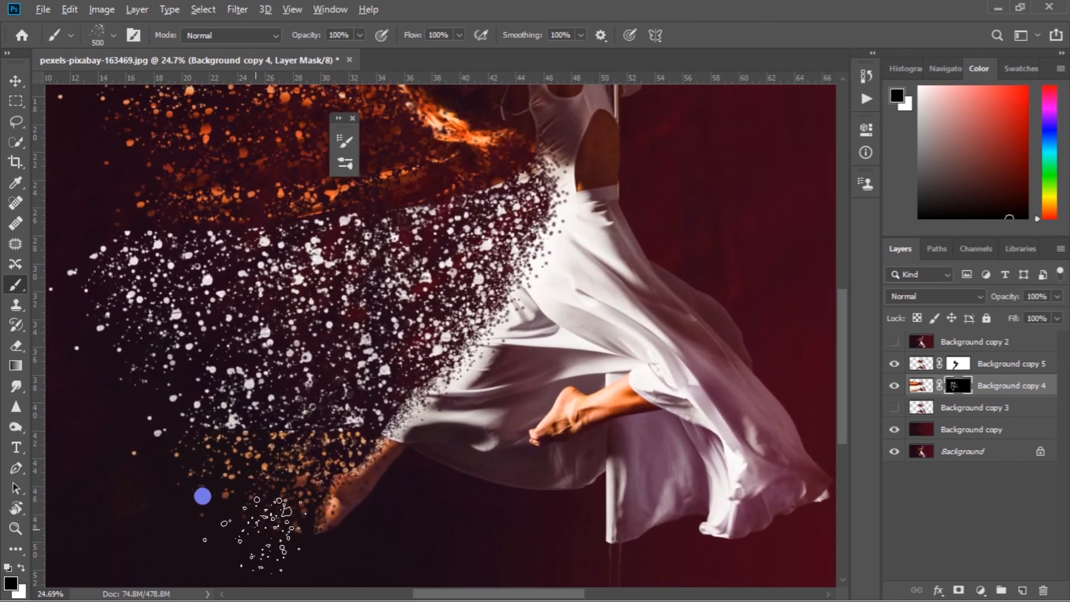
scroll(195, 497, up, 1)
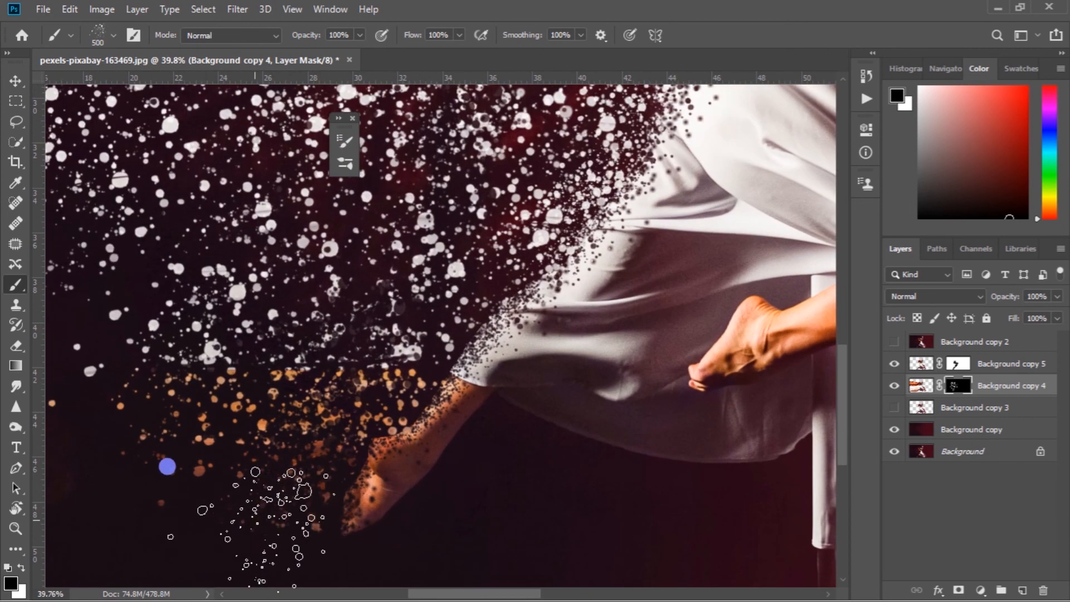
- Reveal extra particles beside the extended foot on Background copy 4's mask with white splatter dabs at sizes 200 and 250
key(x)
key(bracketleft)
key(bracketleft)
key(bracketleft)
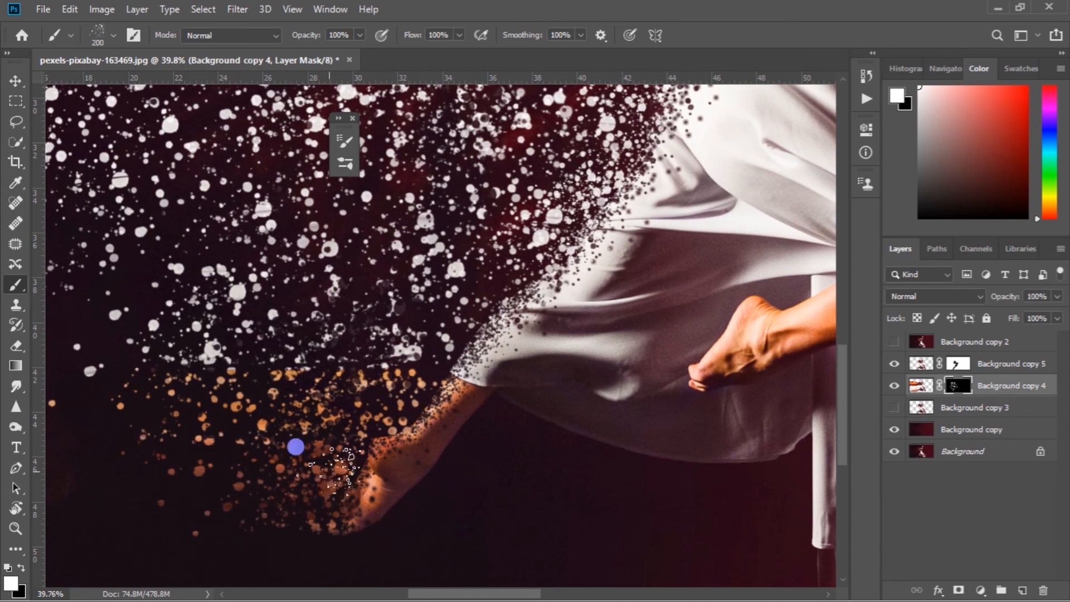
key(bracketright)
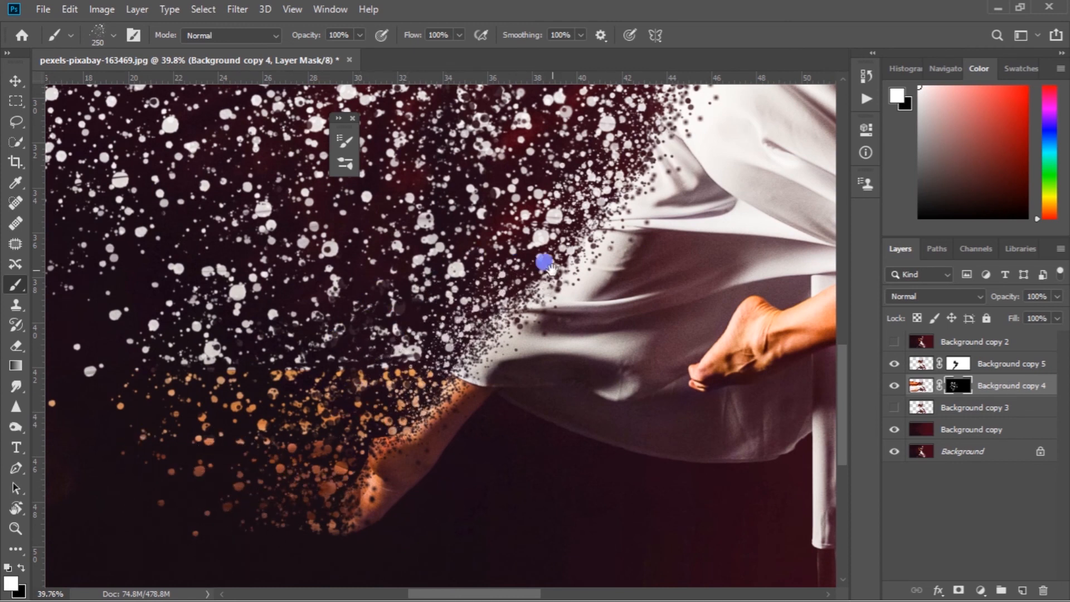
- Add finer white size 250 splatter dabs along the skirt's dispersing edge up to the waist on Background copy 4's mask
drag(538, 268, 411, 359)
mouse_move(446, 285)
mouse_down()
mouse_move(316, 432)
mouse_move(290, 435)
mouse_up()
drag(383, 245, 344, 416)
drag(242, 439, 259, 301)
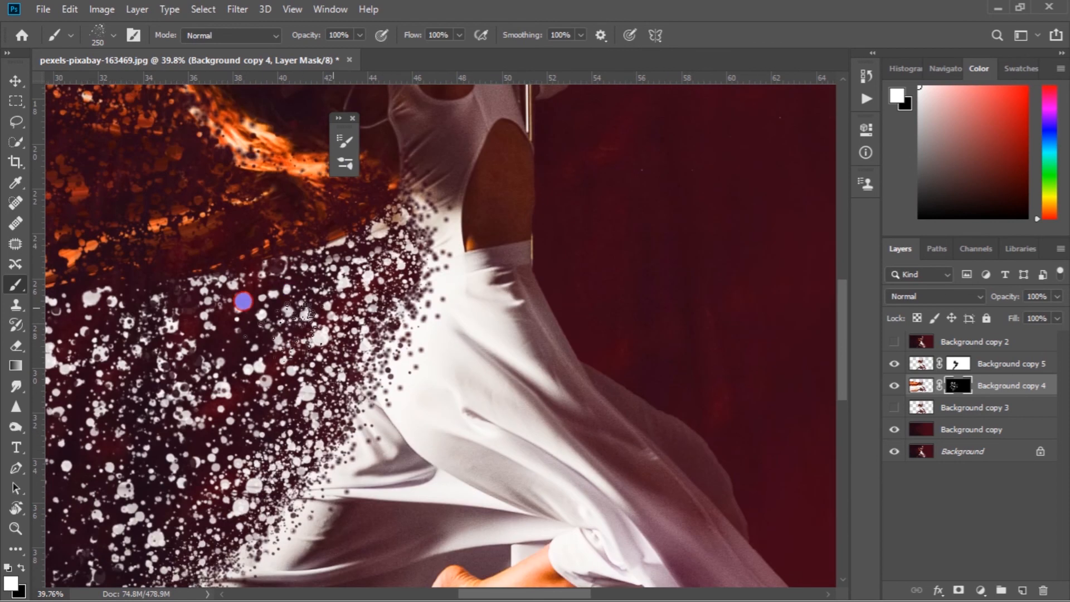
scroll(241, 301, down, 5)
drag(247, 410, 256, 378)
drag(106, 510, 186, 444)
scroll(151, 451, down, 3)
scroll(151, 452, down, 1)
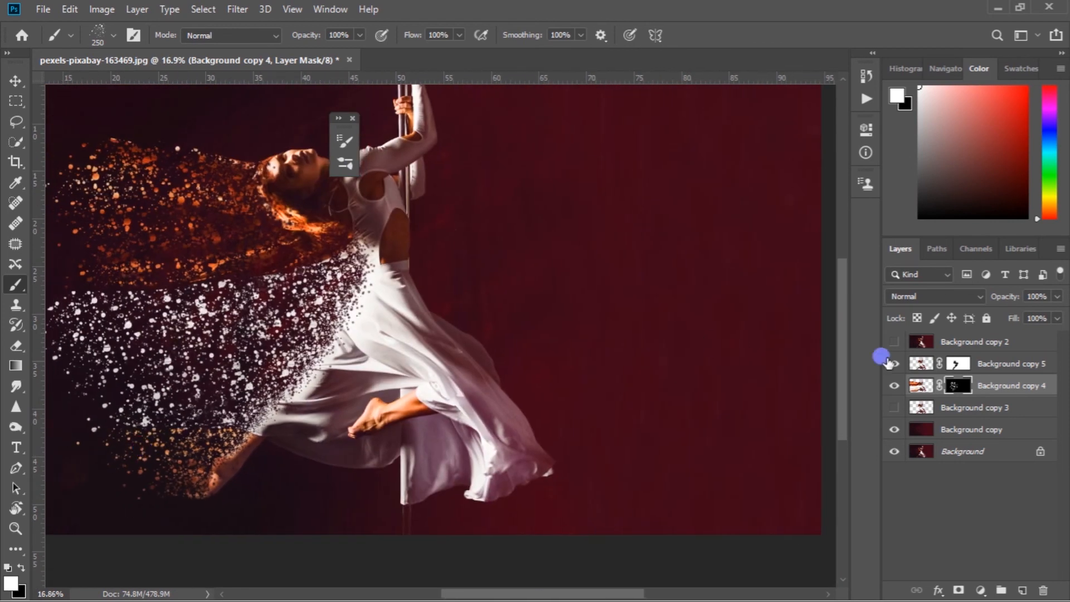
- Select Background copy 5's mask and choose the 30 px soft round tip for the brush
click(950, 363)
scroll(433, 265, down, 2)
click(132, 35)
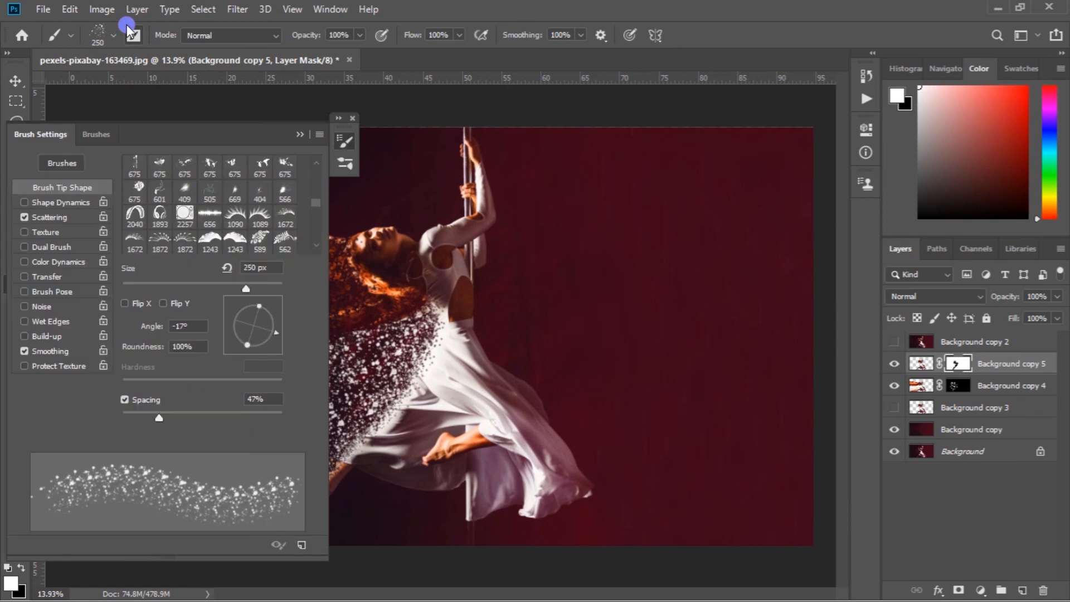
scroll(223, 231, up, 12)
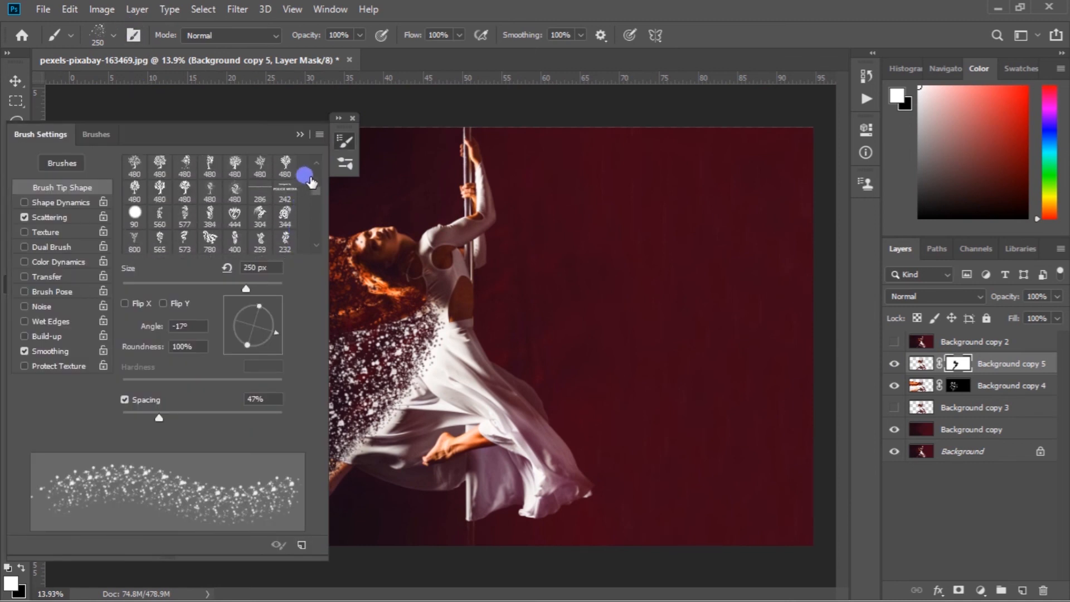
scroll(313, 170, up, 13)
scroll(313, 170, up, 10)
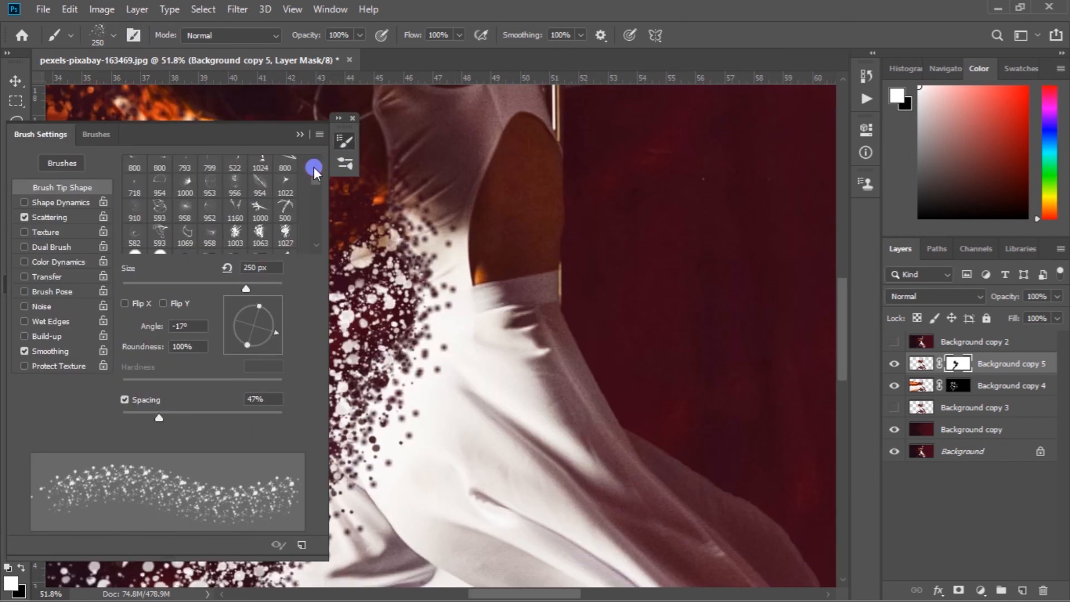
scroll(314, 170, up, 10)
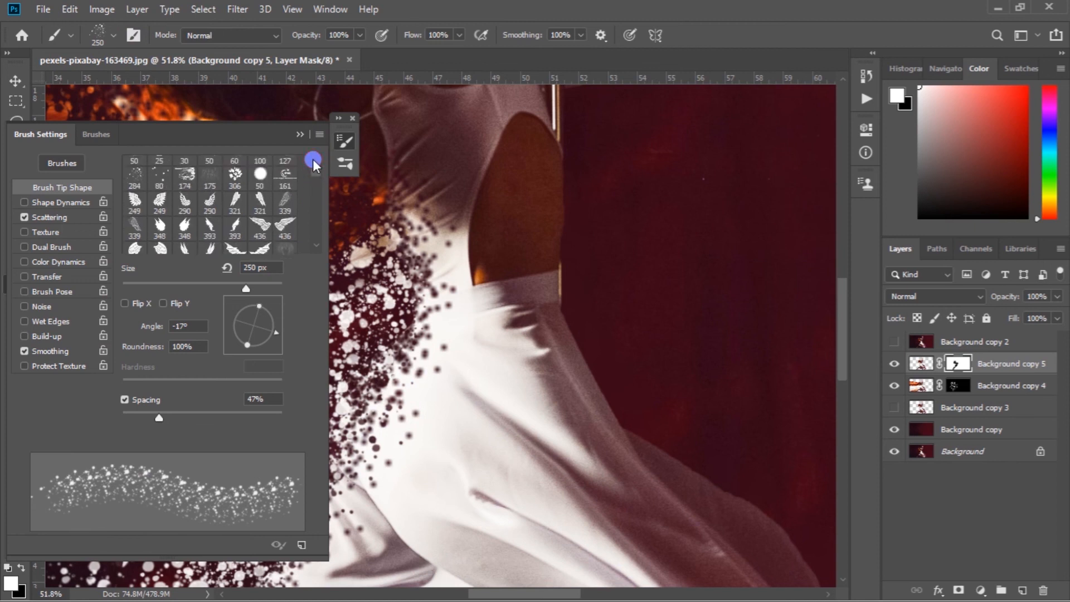
click(134, 166)
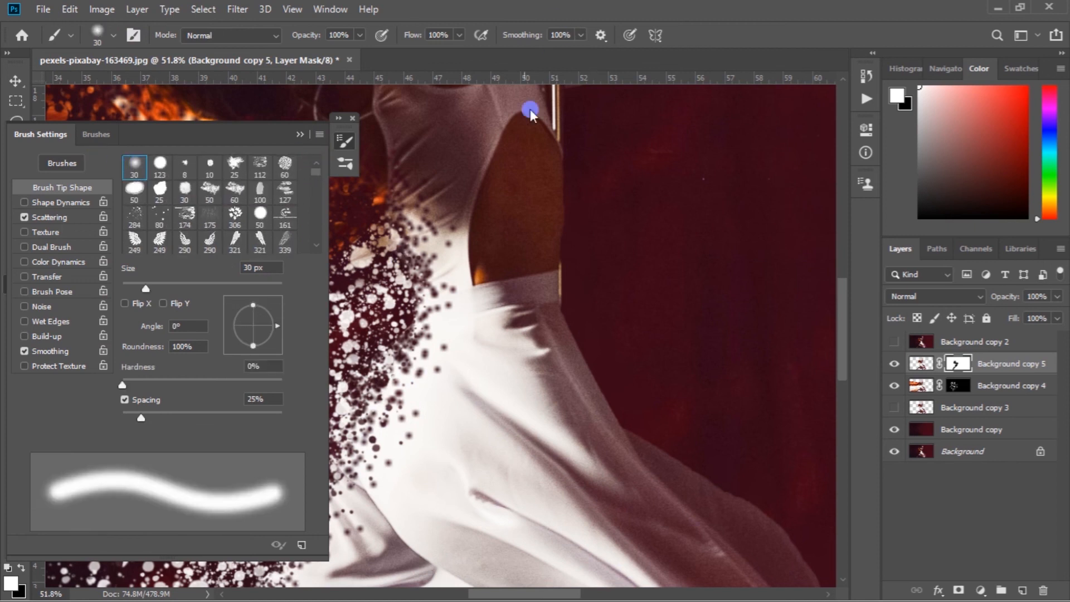
- Restore the dress along the waist on Background copy 5's mask with the soft white brush at size 70
scroll(458, 297, down, 2)
key(bracketright)
key(bracketright)
key(bracketright)
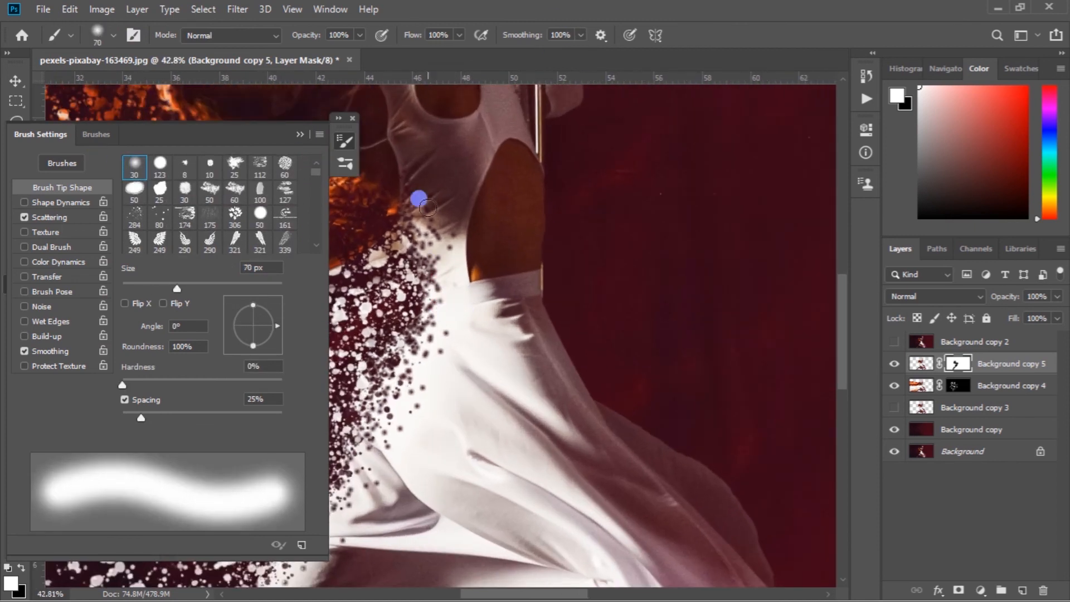
mouse_move(451, 233)
mouse_down()
mouse_move(440, 345)
mouse_move(465, 373)
mouse_move(450, 287)
mouse_up()
scroll(442, 350, down, 3)
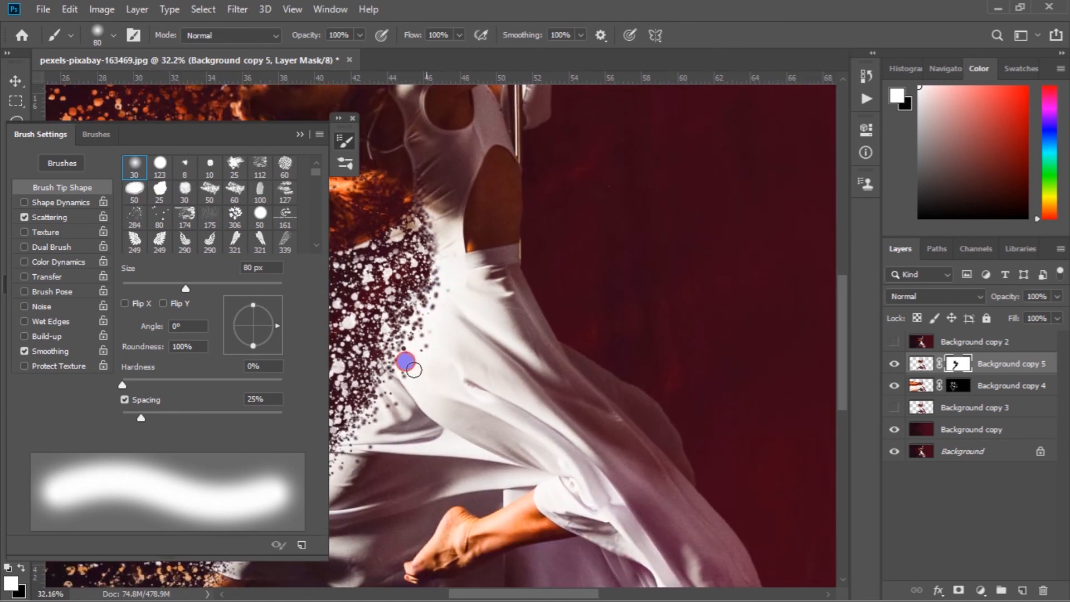
- Soften the skirt and extended leg edges on Background copy 5's mask with soft white strokes at sizes 80 to 100
click(425, 356)
drag(451, 378, 492, 310)
drag(389, 390, 507, 314)
drag(430, 407, 485, 328)
drag(386, 422, 400, 384)
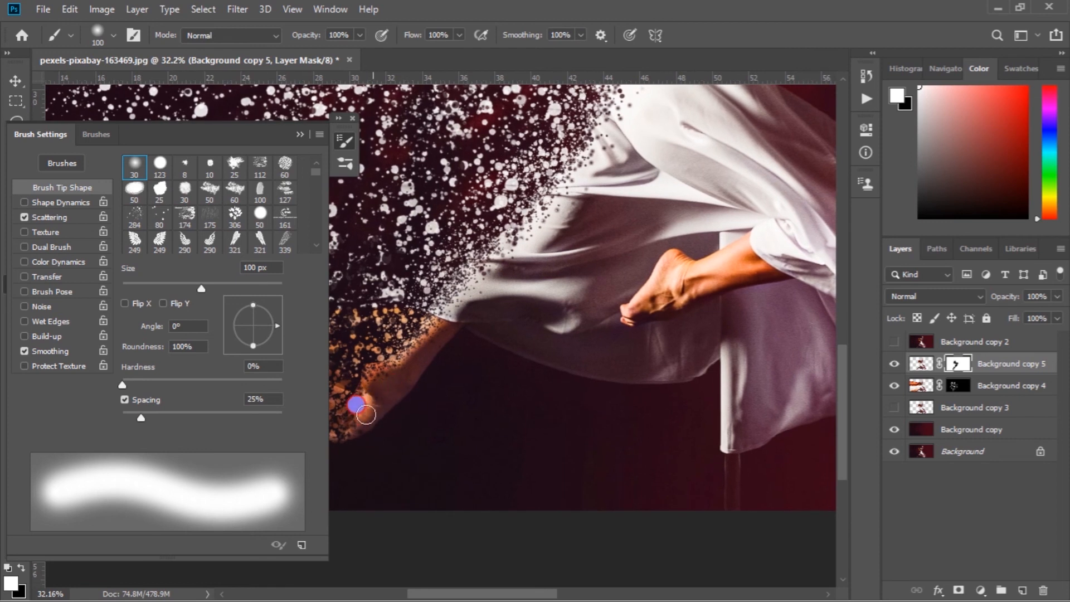
drag(577, 240, 506, 319)
drag(519, 254, 431, 389)
drag(478, 294, 565, 485)
drag(517, 384, 502, 248)
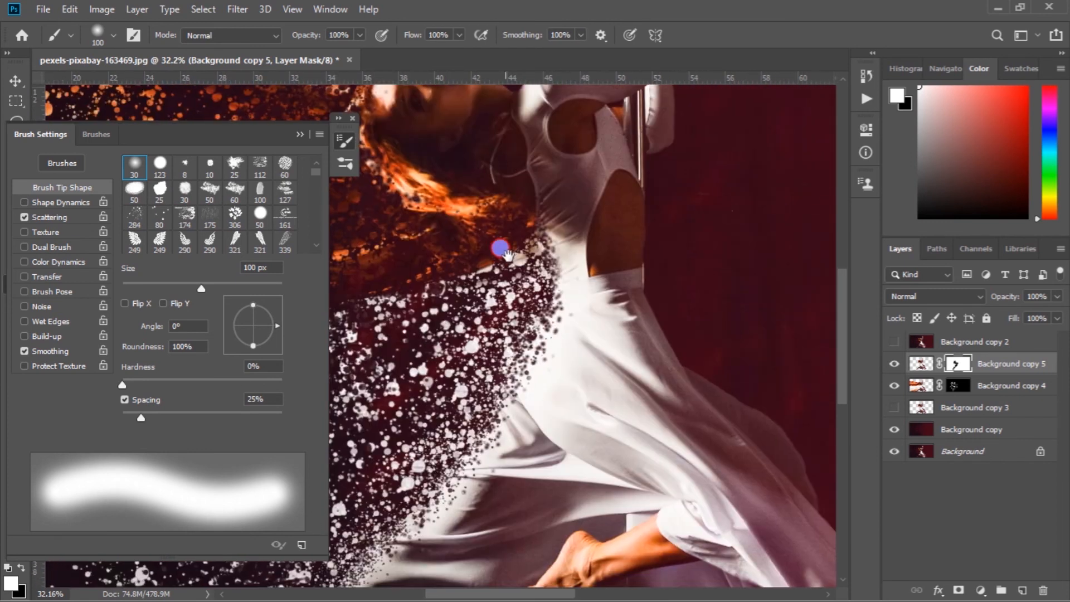
- Switch back to the recently used splatter tip and enlarge the brush to size 250 for Background copy 5's mask
click(297, 136)
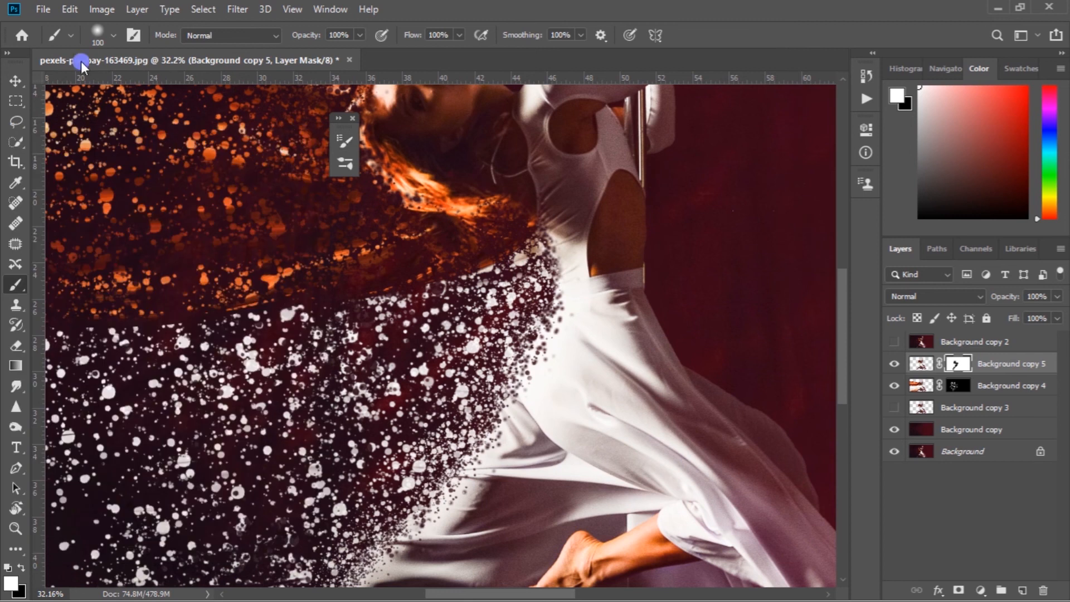
click(65, 35)
click(100, 35)
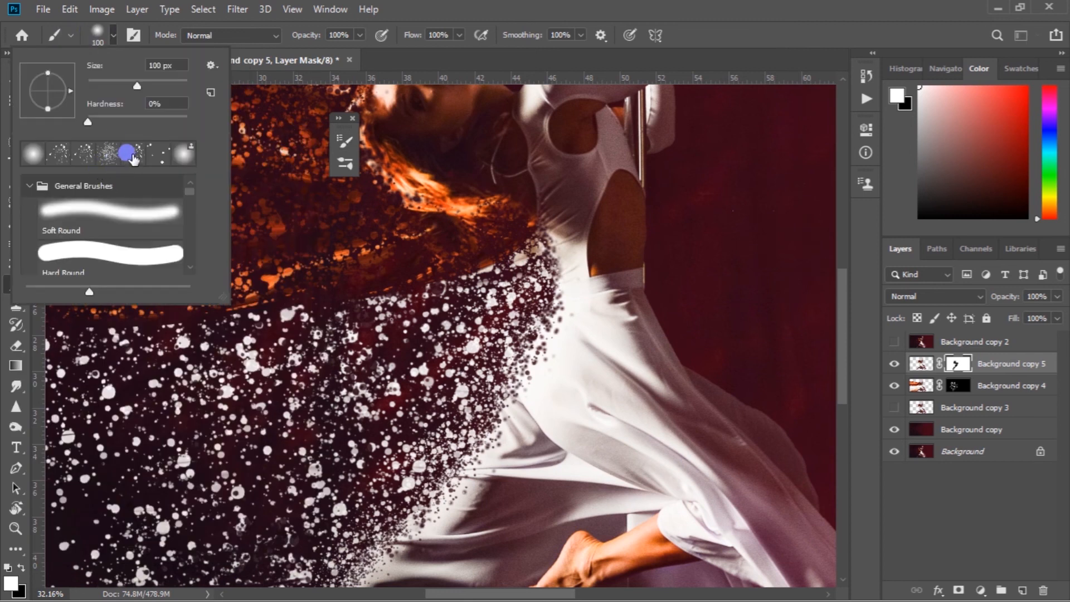
click(59, 153)
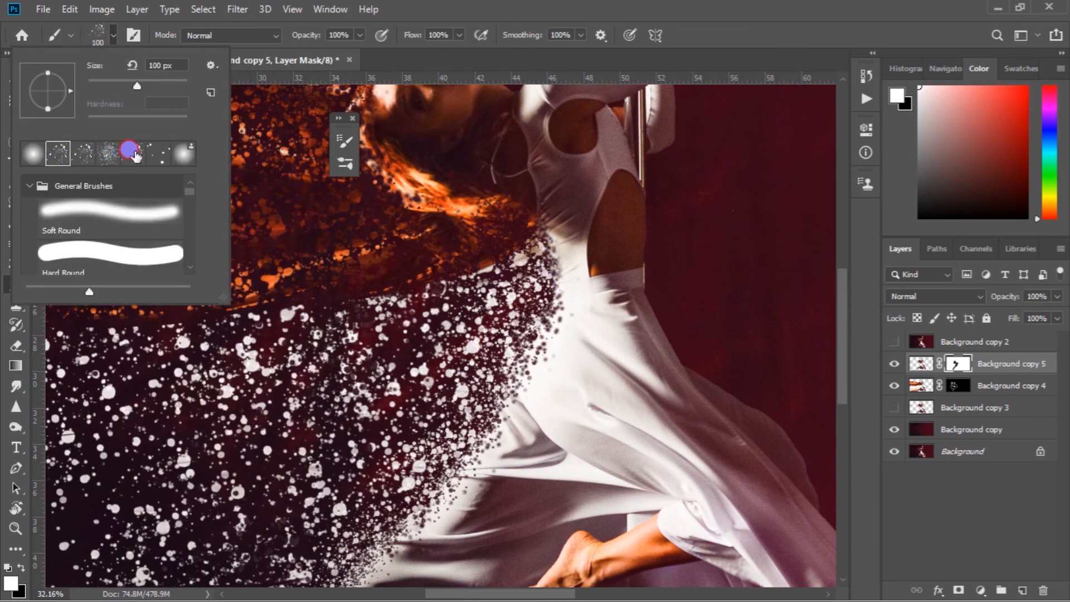
click(133, 151)
scroll(507, 377, up, 5)
scroll(506, 376, down, 3)
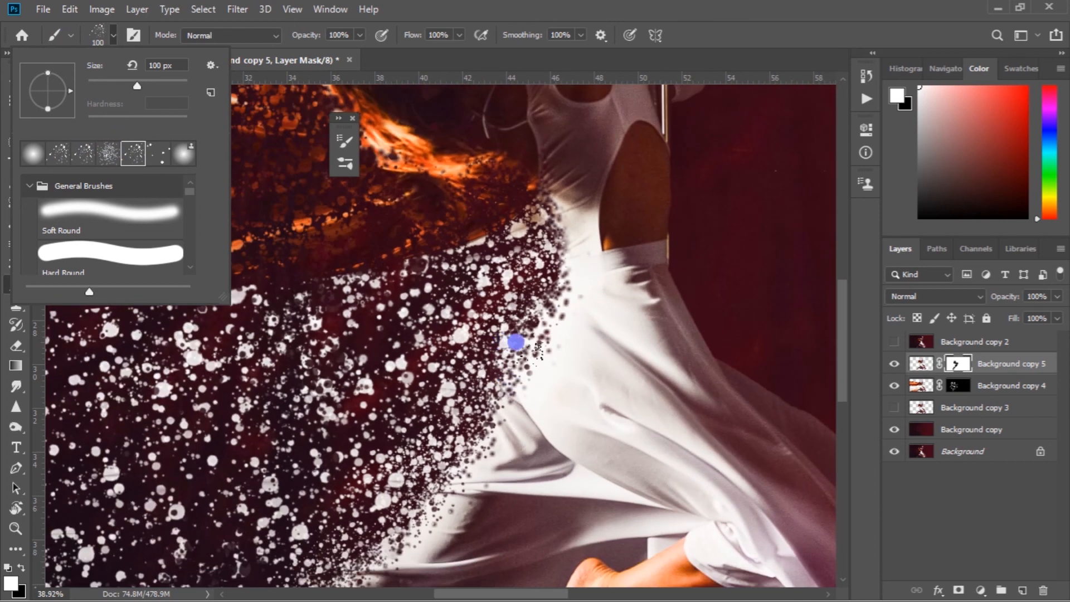
click(706, 32)
key(bracketright)
key(bracketright)
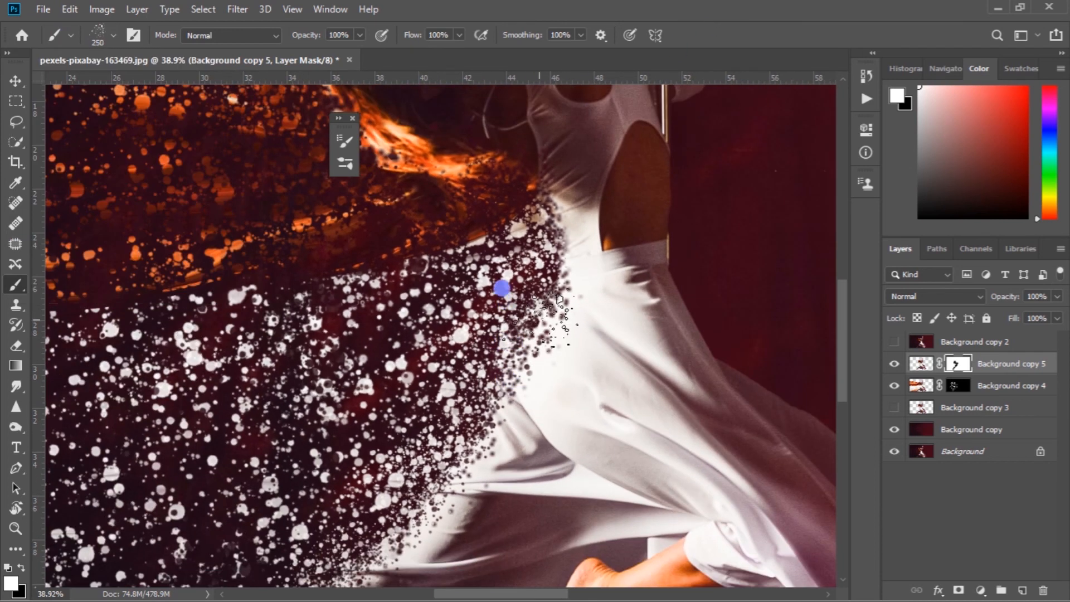
- Break up the dress edge from the waist down to the foot with black size 250 splatter dabs on Background copy 5's mask
key(x)
scroll(506, 384, down, 1)
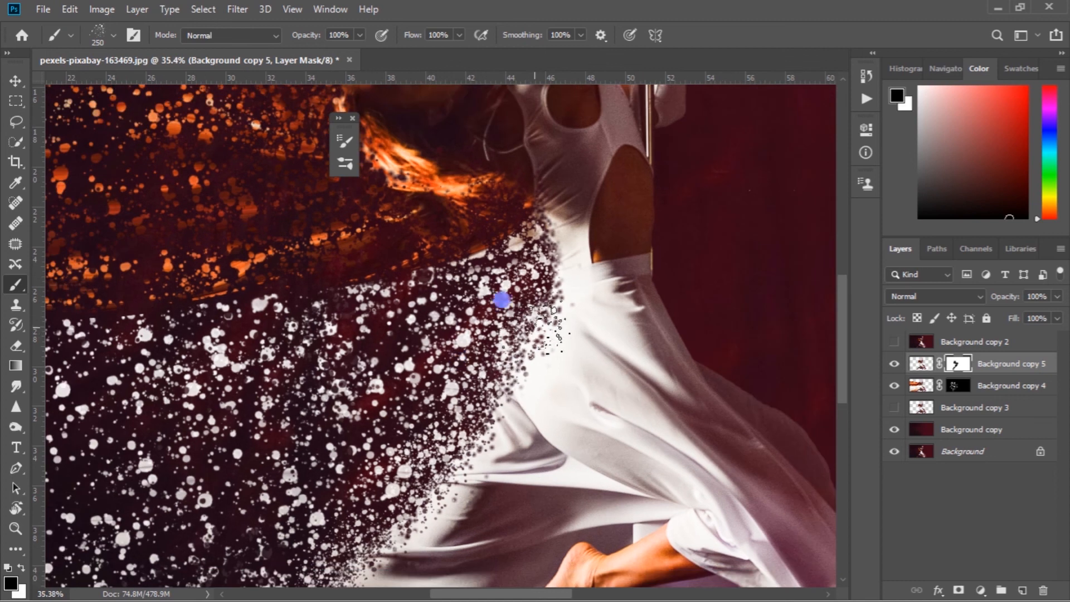
scroll(435, 329, down, 3)
scroll(463, 234, up, 2)
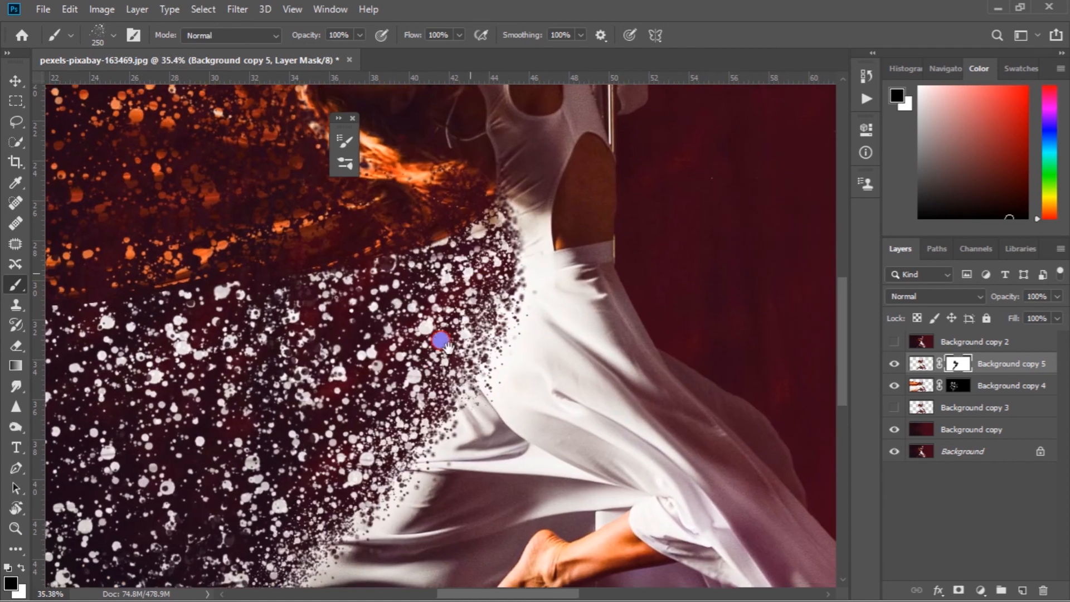
scroll(375, 363, down, 1)
scroll(303, 387, down, 6)
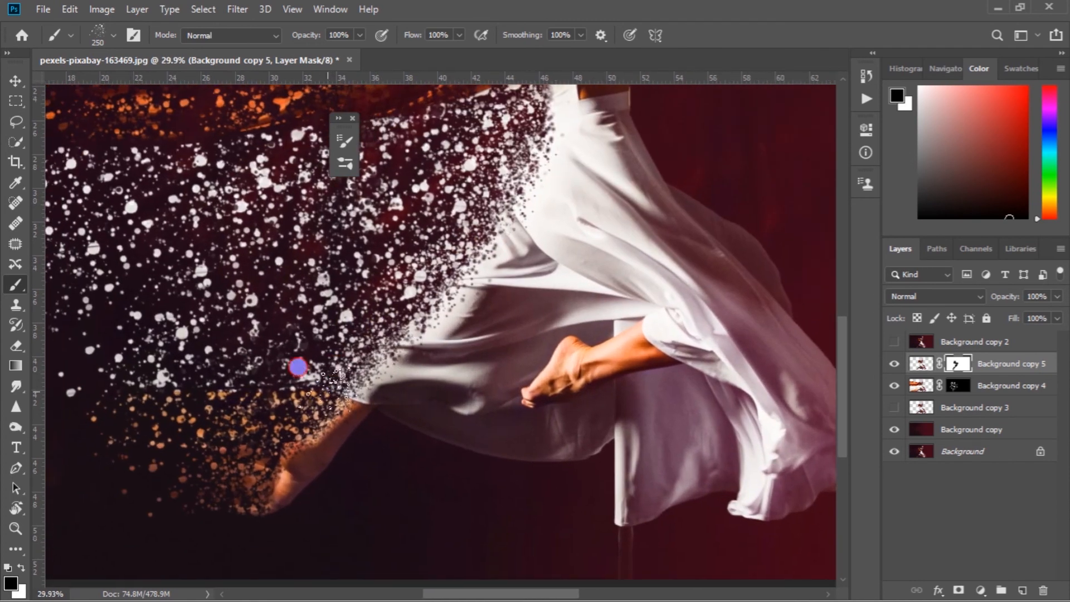
scroll(384, 314, up, 4)
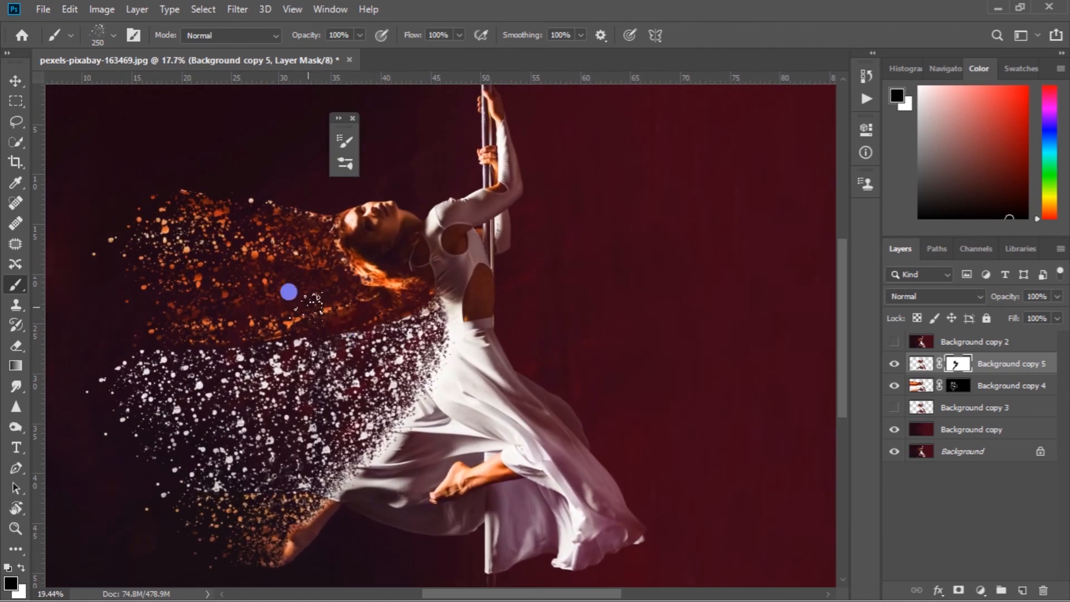
- Extend the hair particles farther outward on Background copy 4's mask with the splatter tip in white at size 700
click(956, 386)
key(x)
scroll(230, 209, up, 1)
key(bracketright)
key(bracketright)
key(bracketright)
key(bracketright)
scroll(107, 310, down, 3)
drag(129, 250, 122, 211)
scroll(163, 283, up, 1)
- Switch to black and thin the outermost hair and skirt particles on Background copy 4's mask with size 700 splatter dabs
key(x)
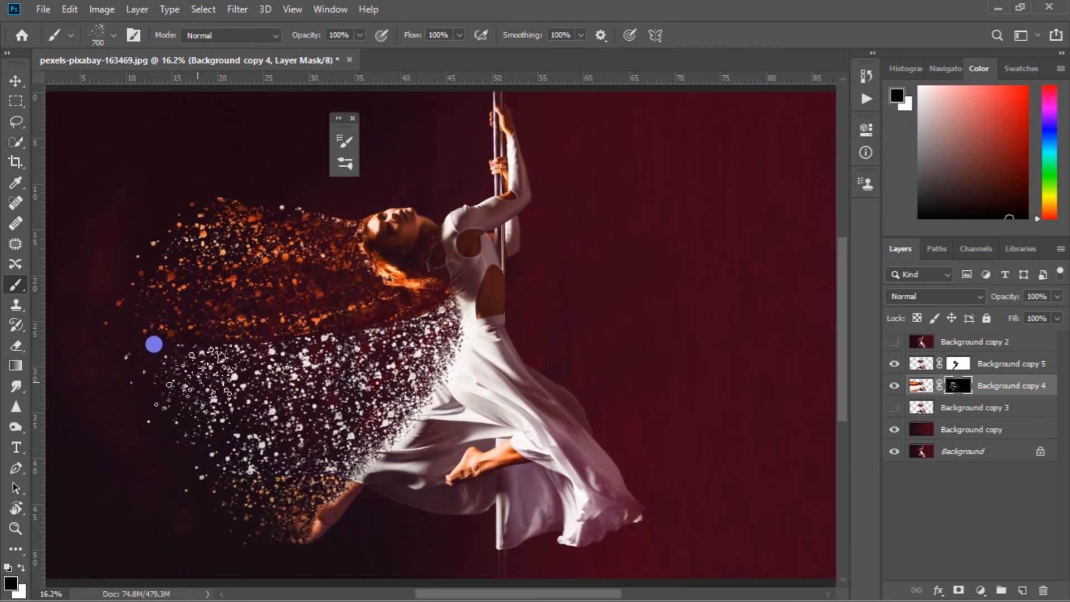
scroll(75, 351, down, 3)
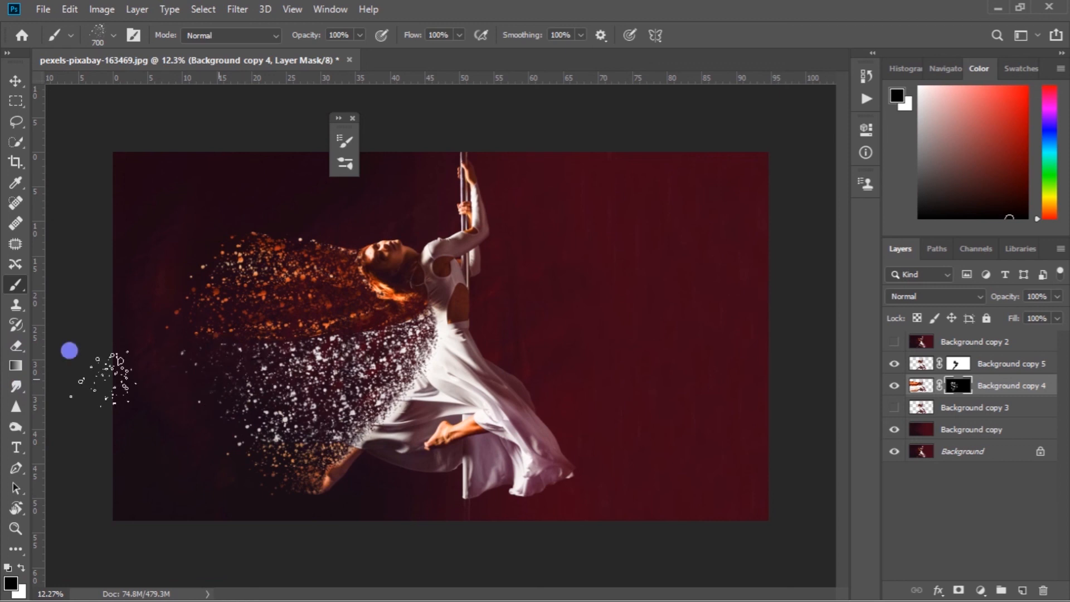
scroll(162, 266, up, 3)
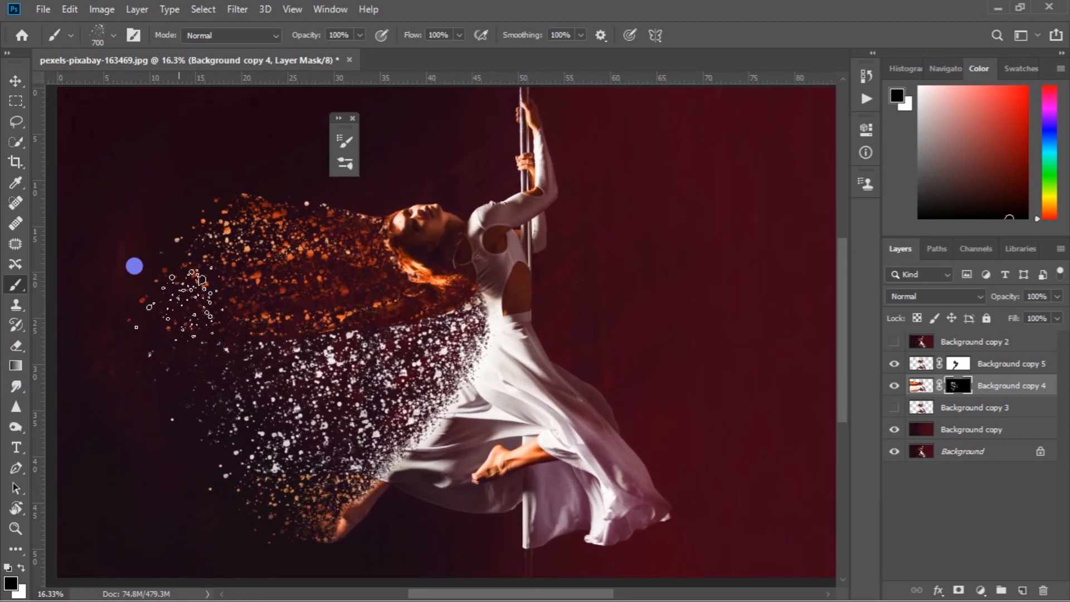